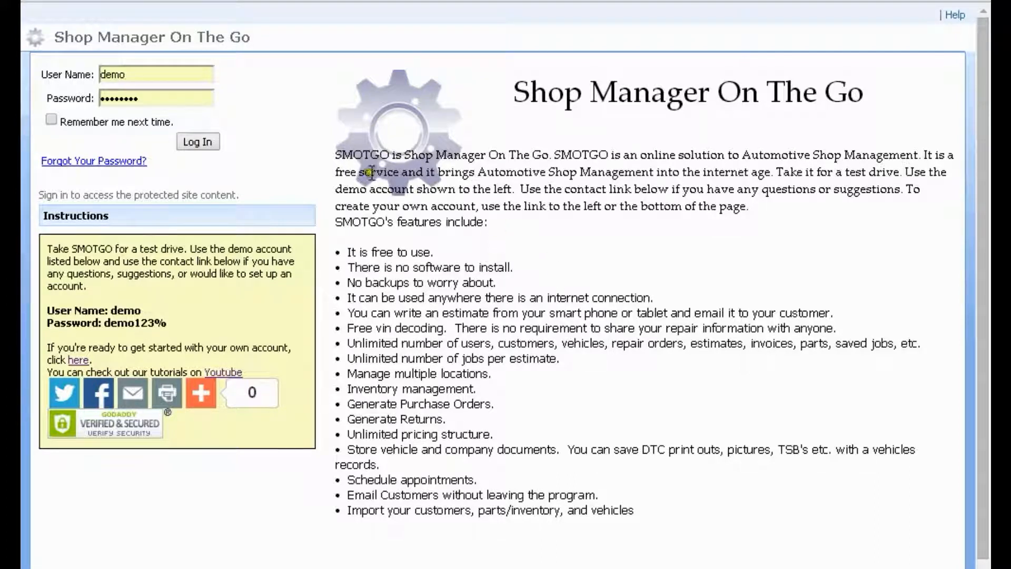
Sign in with the demo account to reach the All Orders/Invoices list of 11 invoices
left_click(199, 142)
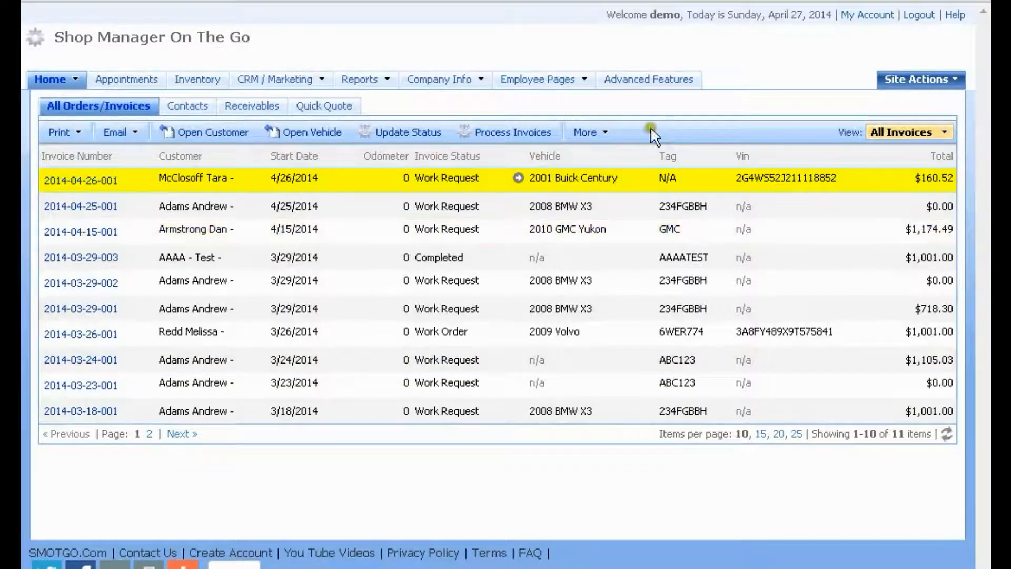
left_click(655, 73)
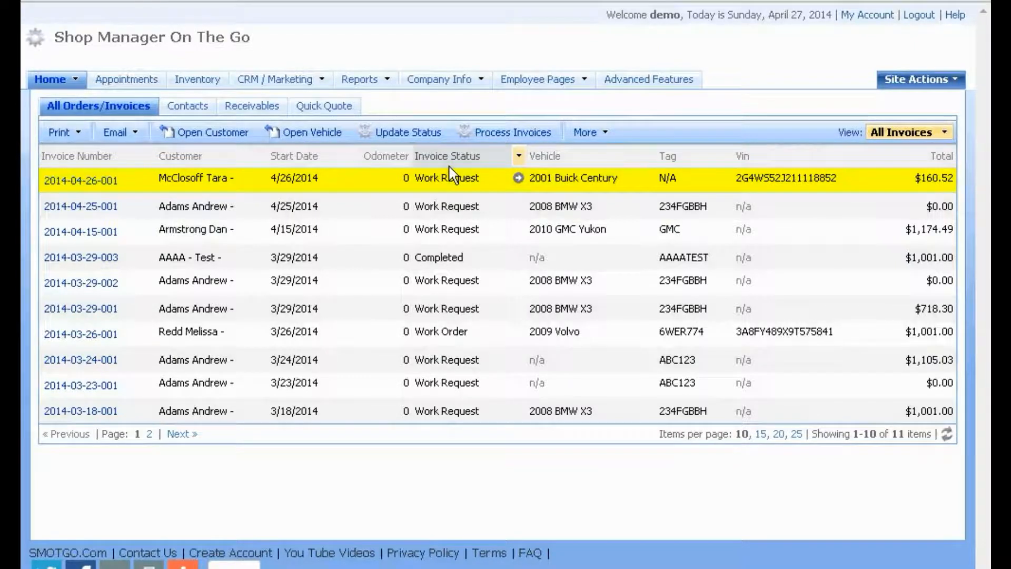
left_click(488, 179)
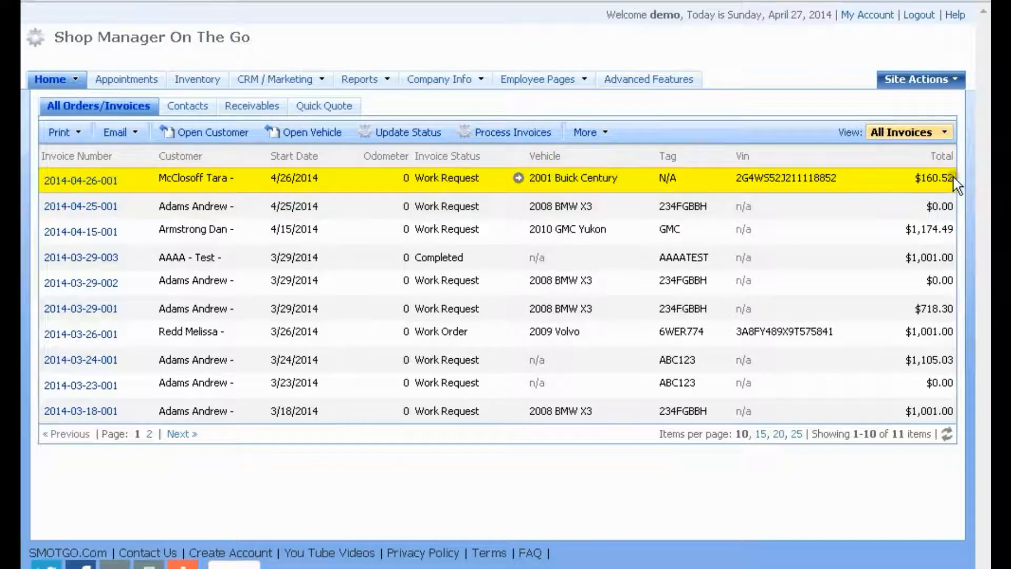
left_click_drag(953, 182, 44, 181)
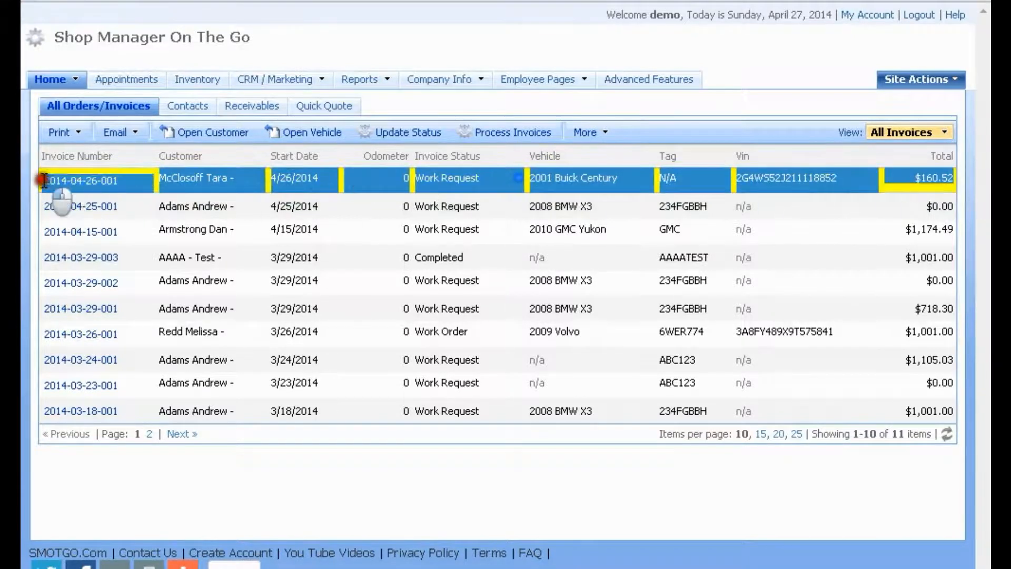
left_click(226, 208)
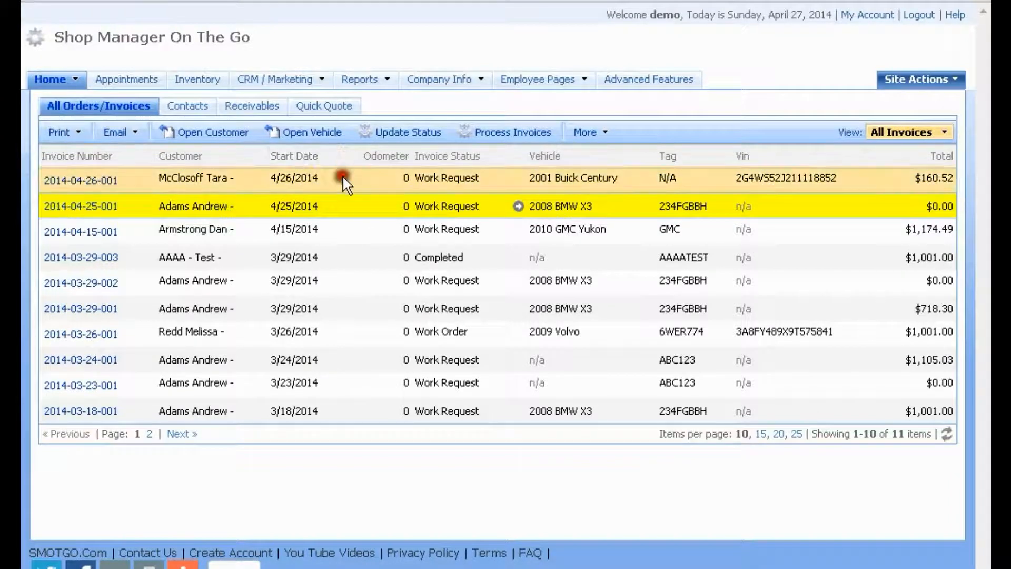
left_click(314, 183)
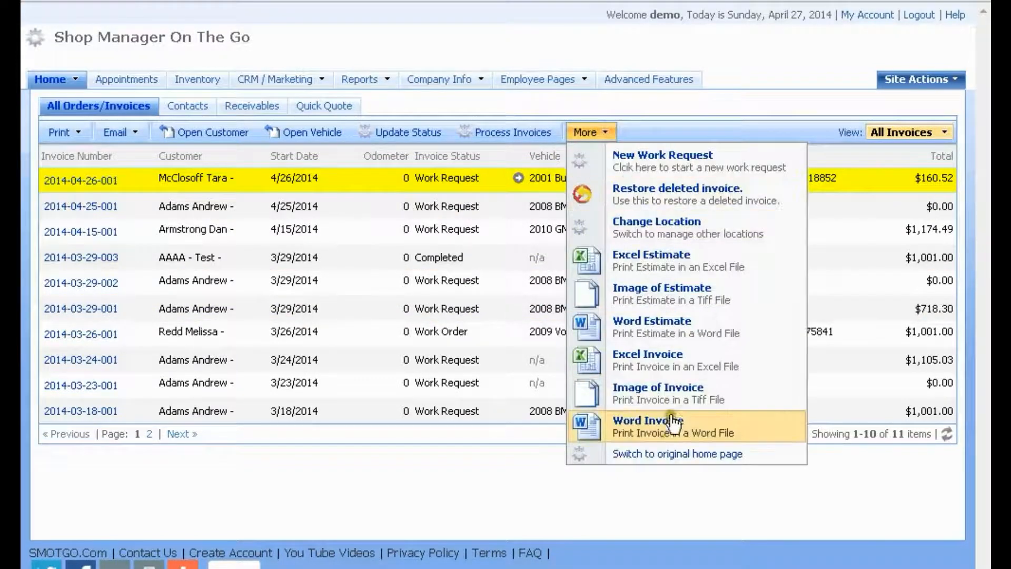
Start a text for the invoice with Email > Send Text and enter the recipient number
mouse_move(135, 132)
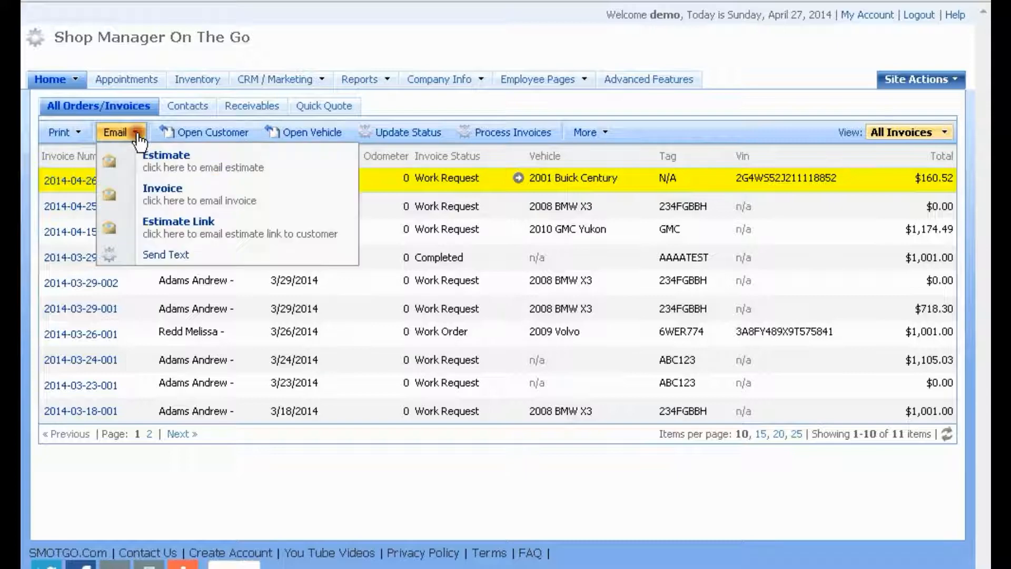
left_click(155, 257)
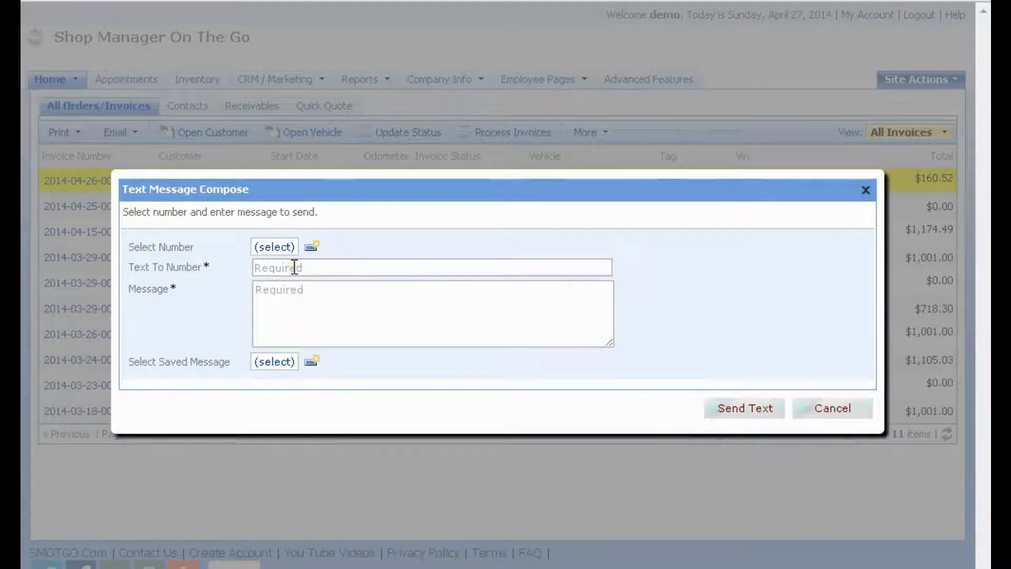
left_click(273, 247)
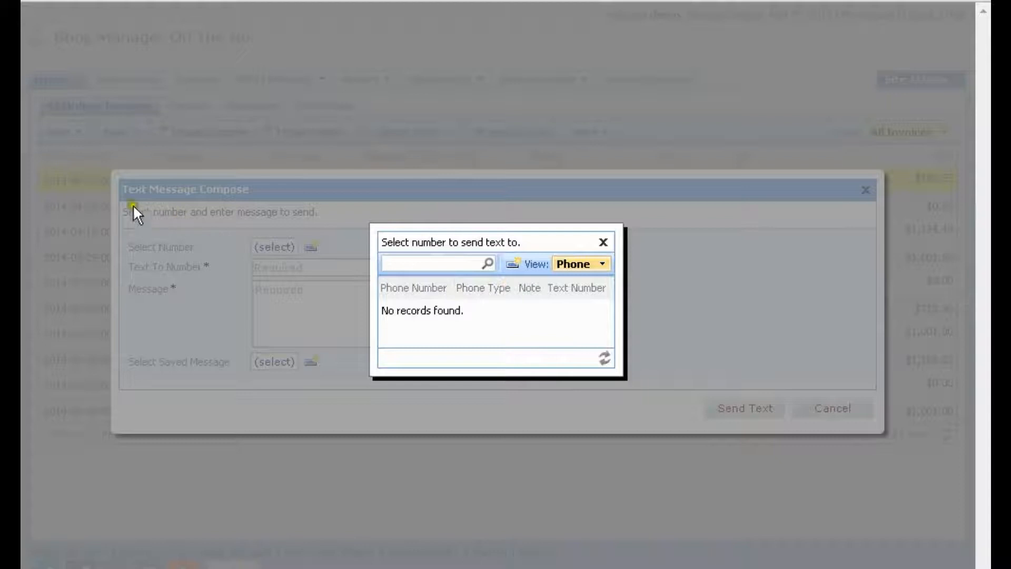
left_click(603, 243)
left_click(291, 268)
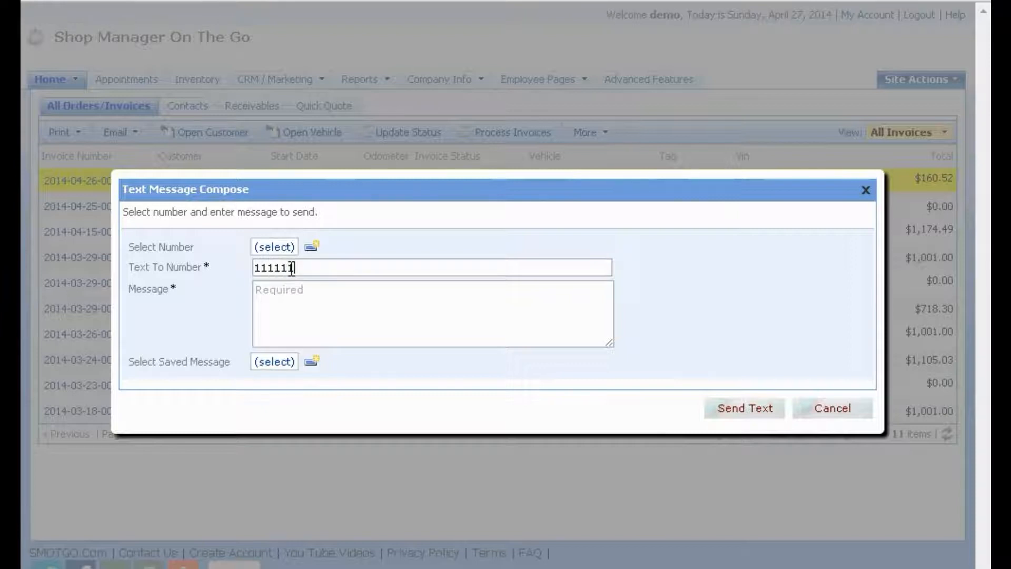
left_click(348, 305)
Insert the Work Started saved message, try sending it, and dismiss the texting-not-enabled alert
left_click(266, 363)
left_click(269, 362)
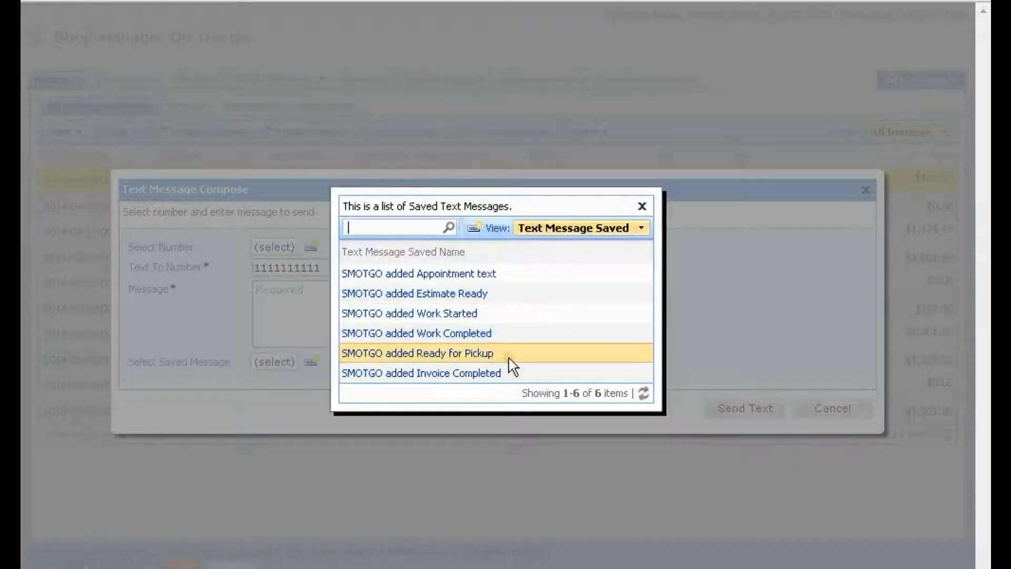
left_click(422, 292)
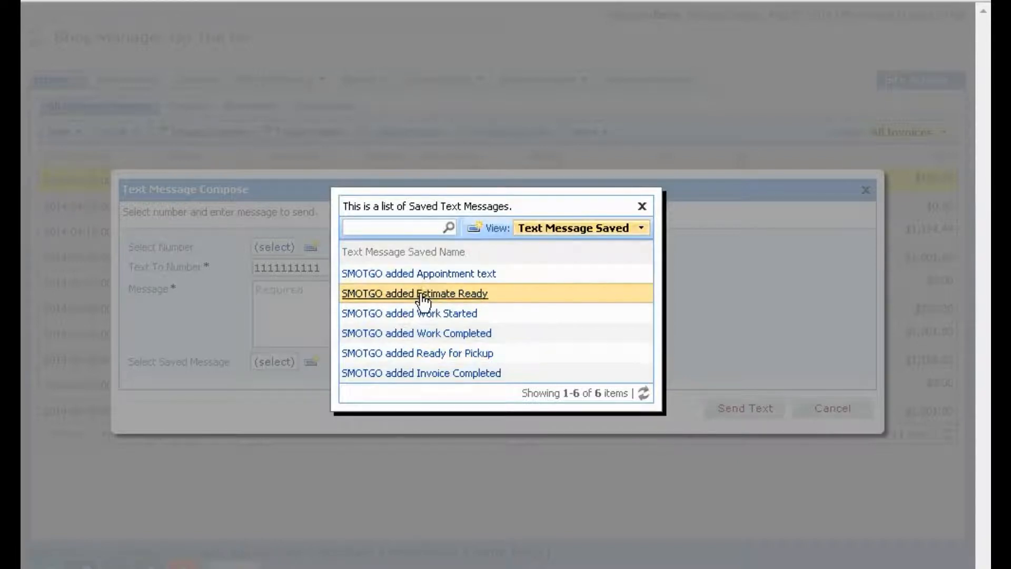
left_click(439, 296)
left_click(420, 314)
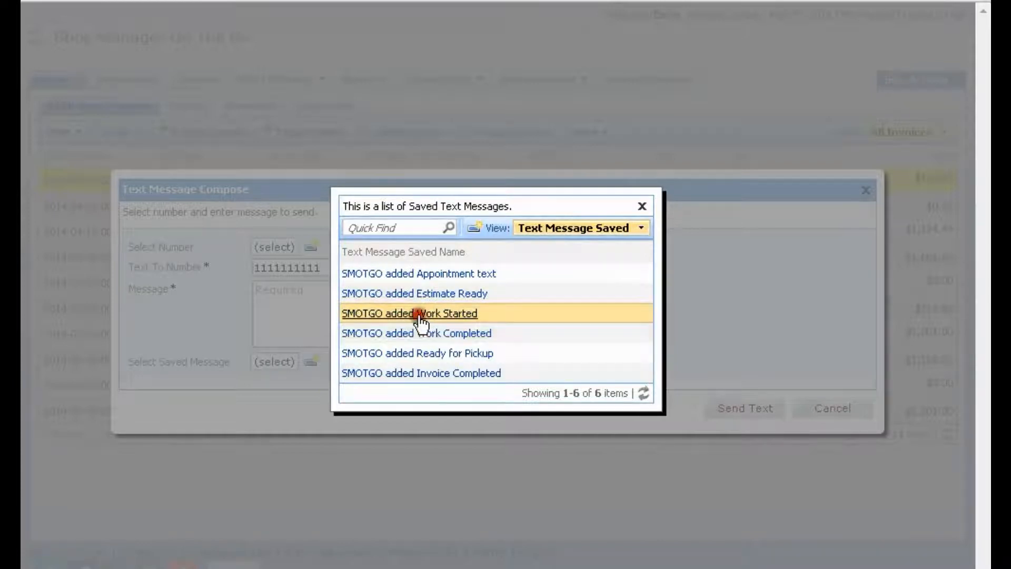
left_click_drag(329, 303, 235, 289)
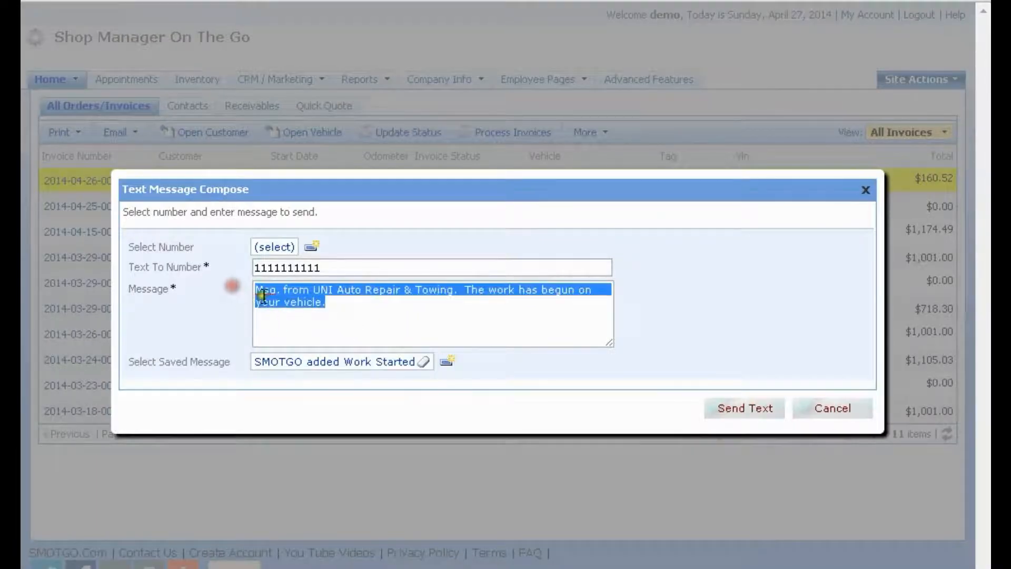
left_click(356, 303)
left_click_drag(310, 290, 453, 291)
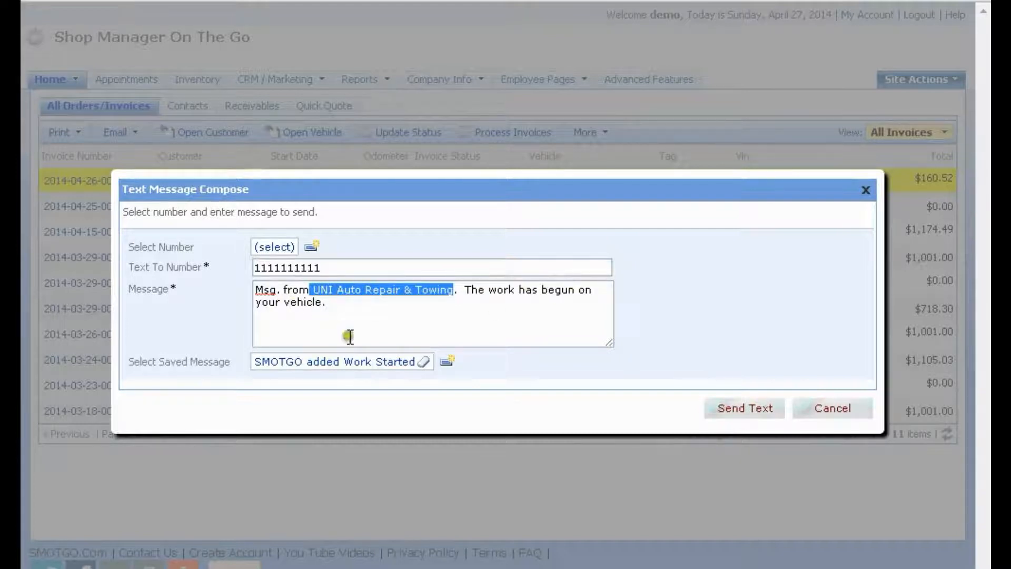
left_click(734, 409)
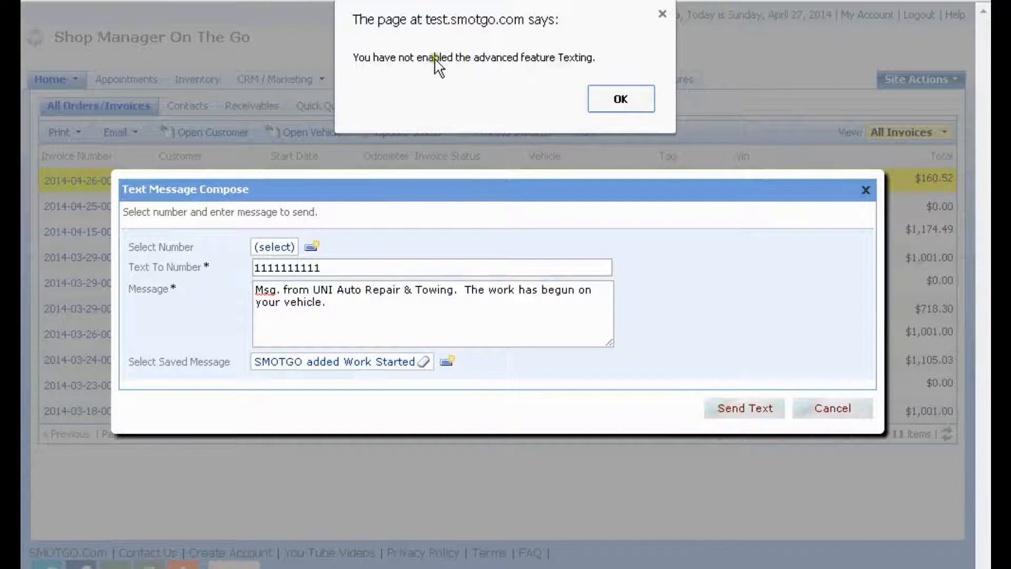
left_click(622, 101)
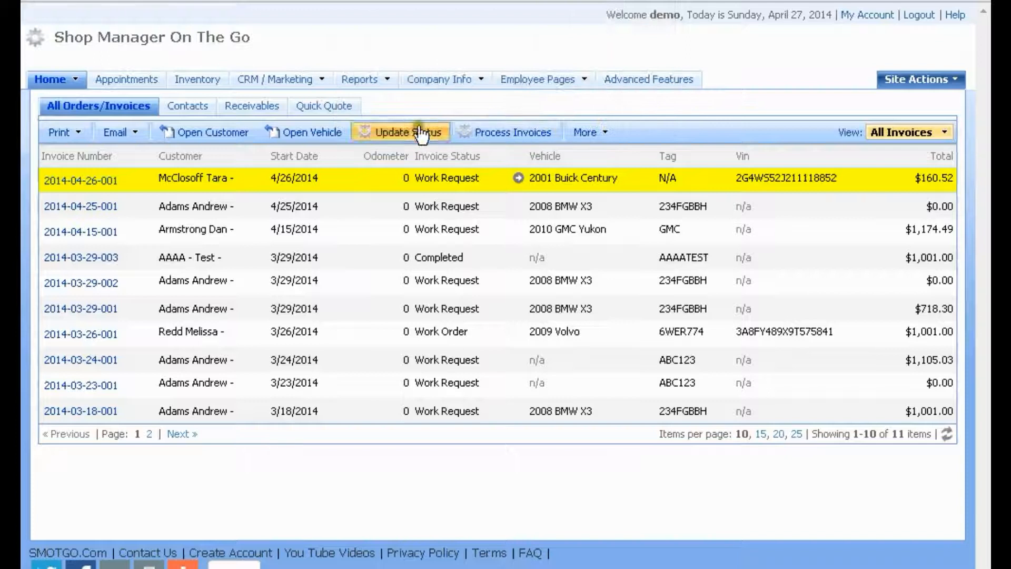
Open Home > Customers and show the selected customer's four numbers on the Phone Info tab
mouse_move(55, 84)
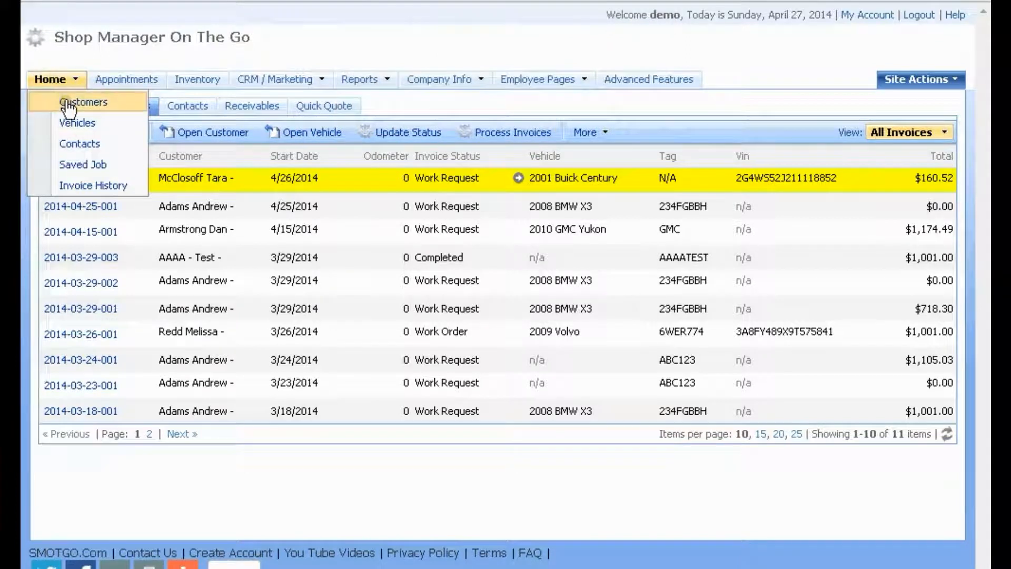
left_click(68, 106)
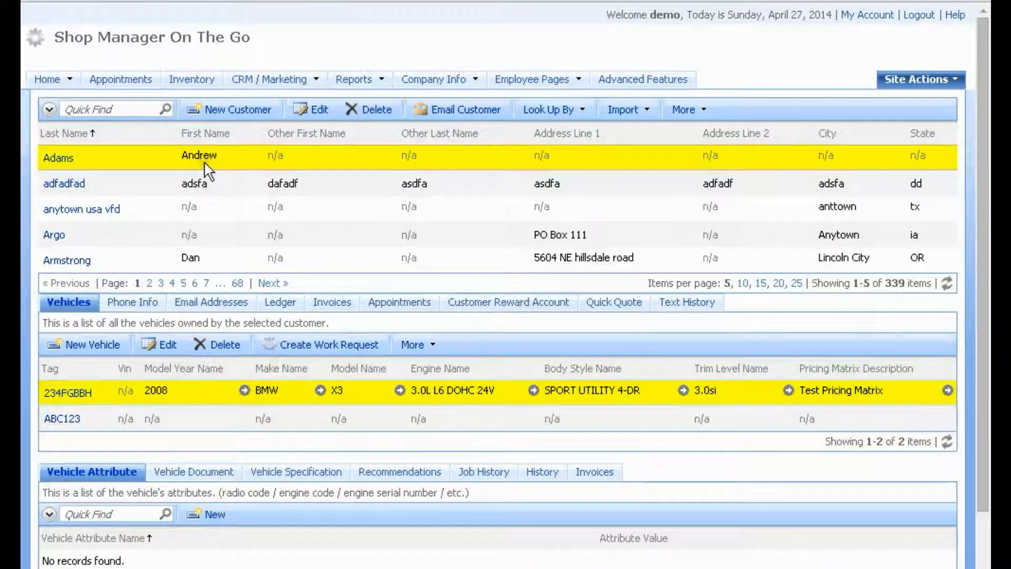
left_click(129, 304)
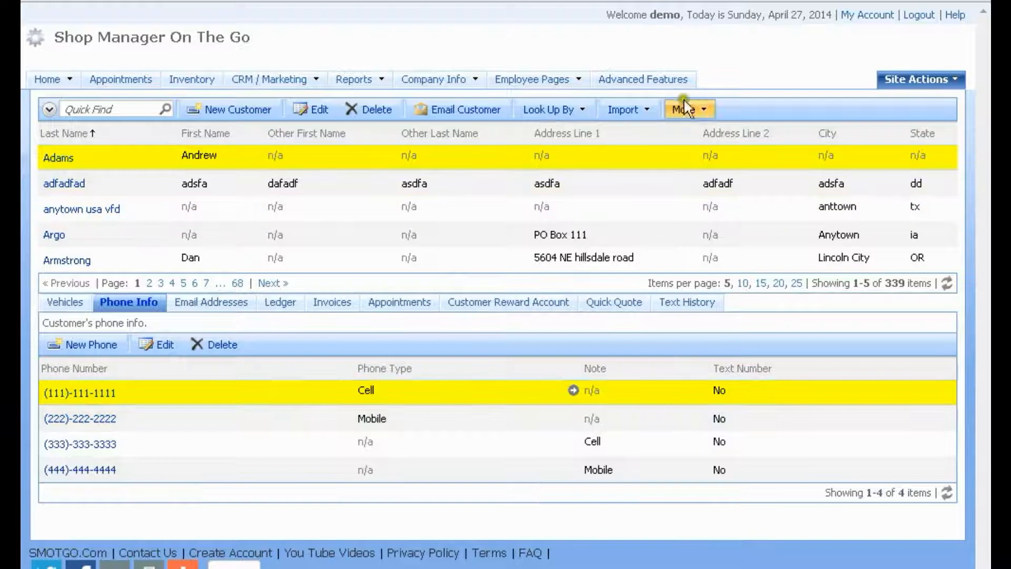
left_click(707, 111)
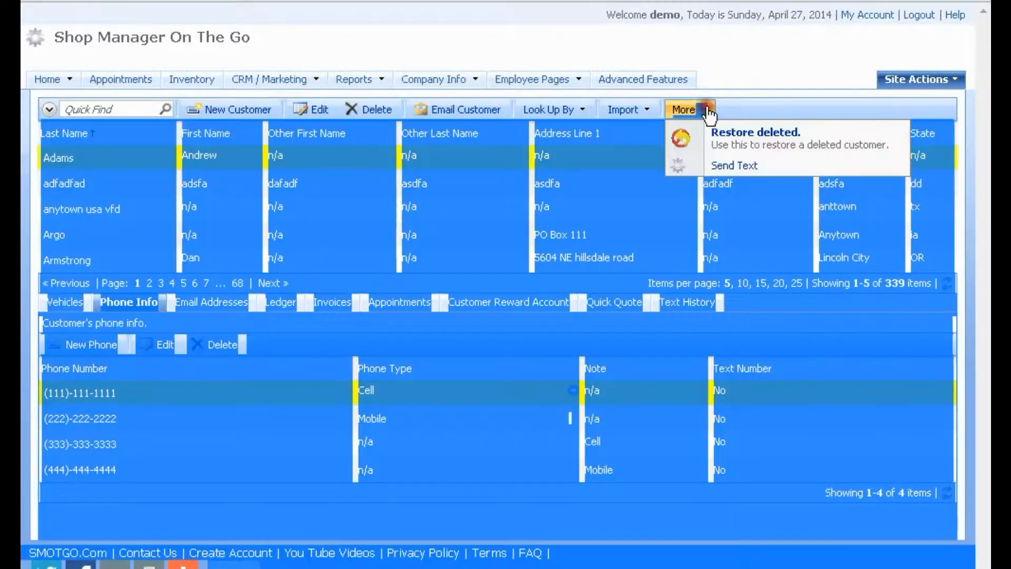
left_click(726, 167)
left_click_drag(256, 267, 629, 265)
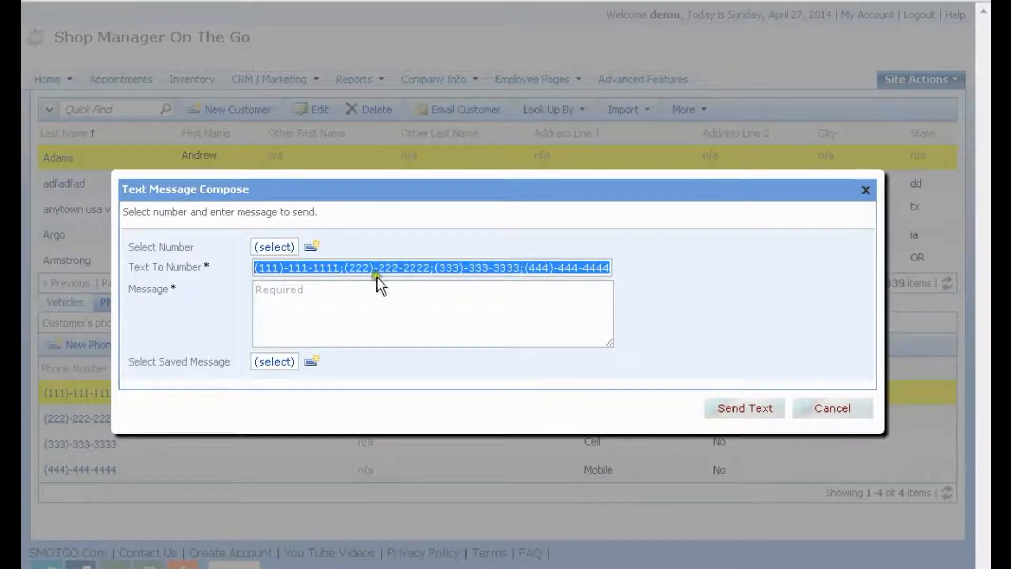
left_click(345, 269)
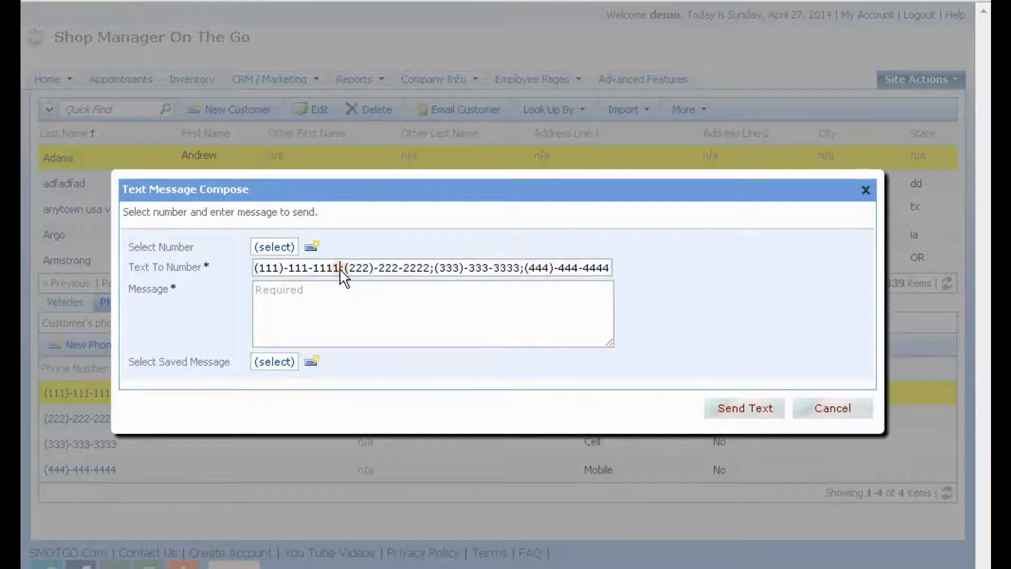
Cancel the open text, then clear the first number's phone type and the fourth's Mobile note
left_click(816, 411)
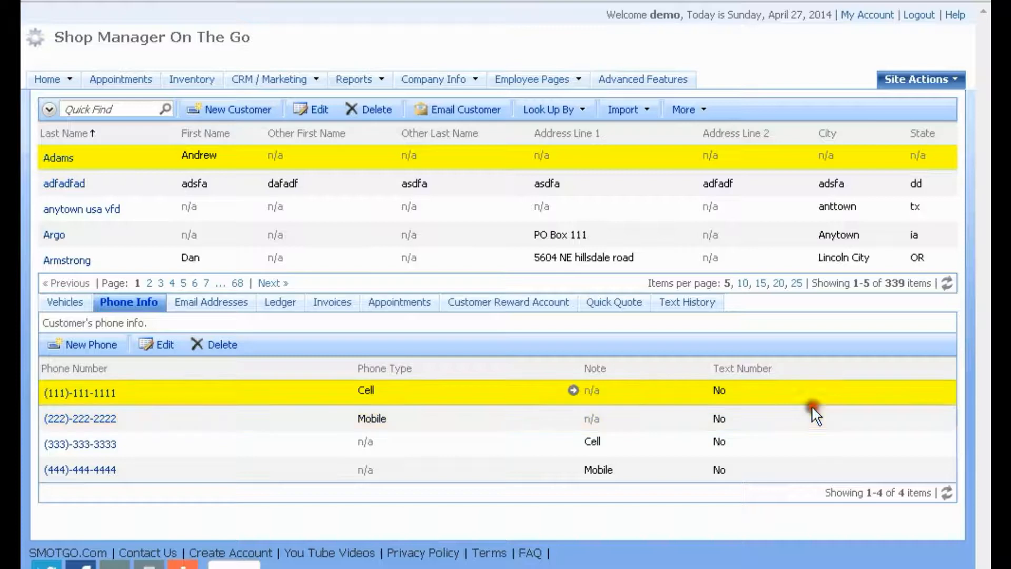
left_click(168, 348)
left_click(284, 287)
left_click(656, 396)
left_click(486, 451)
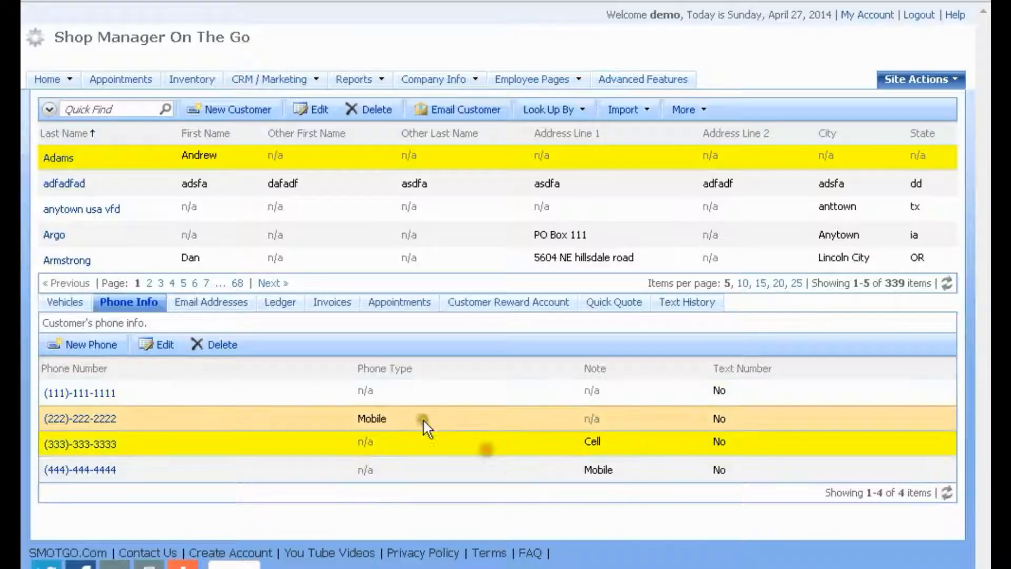
left_click(158, 345)
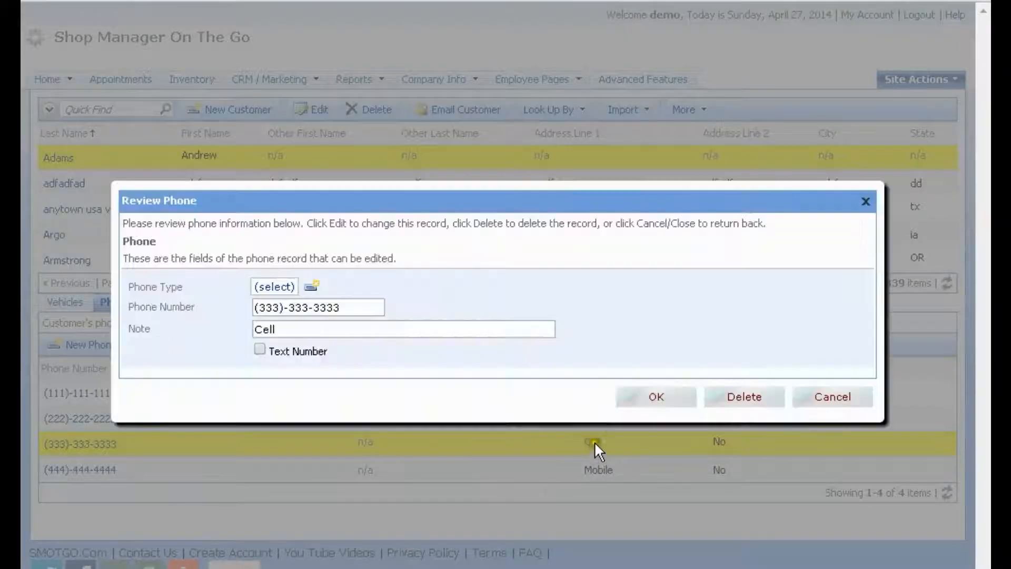
left_click(828, 402)
left_click(628, 463)
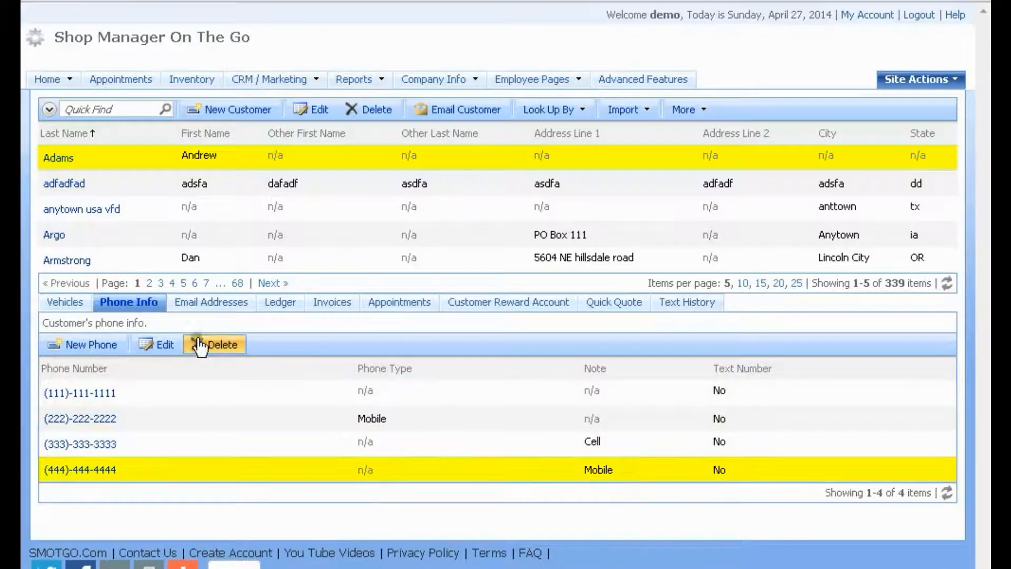
left_click(158, 346)
left_click(157, 331)
key("BackSpace")
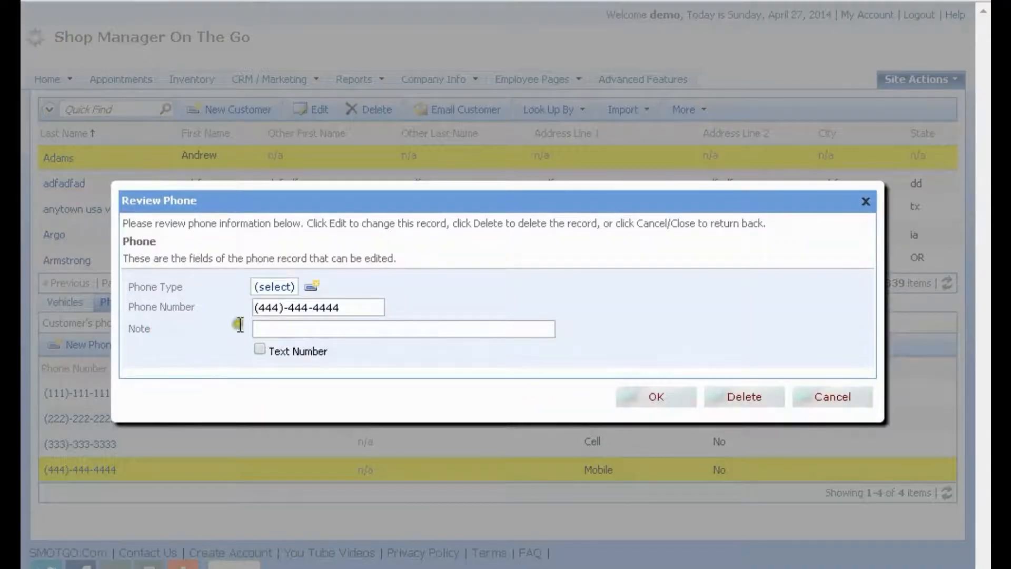
left_click(654, 399)
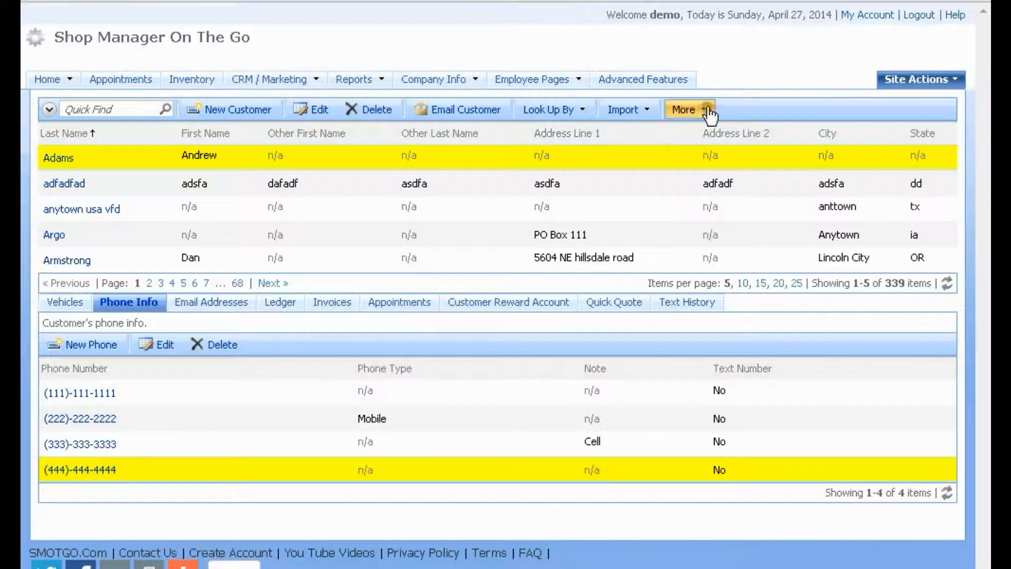
left_click(703, 109)
left_click(726, 167)
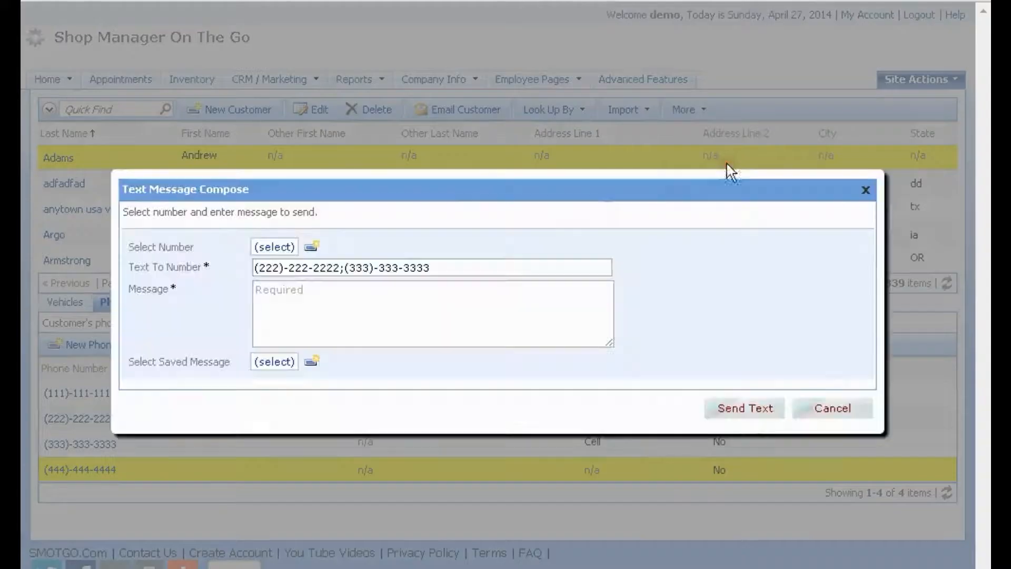
left_click_drag(426, 269, 232, 266)
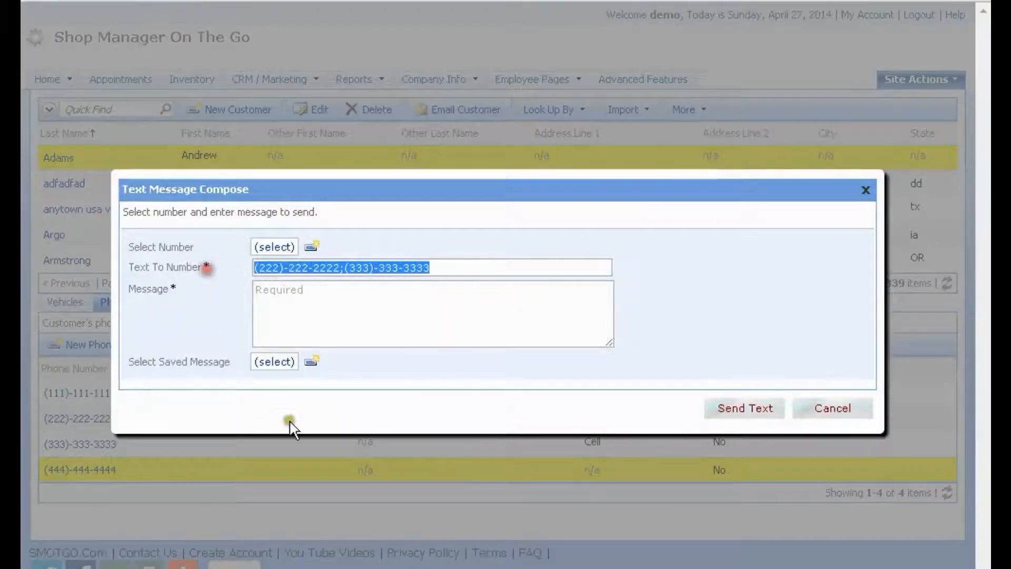
left_click(838, 409)
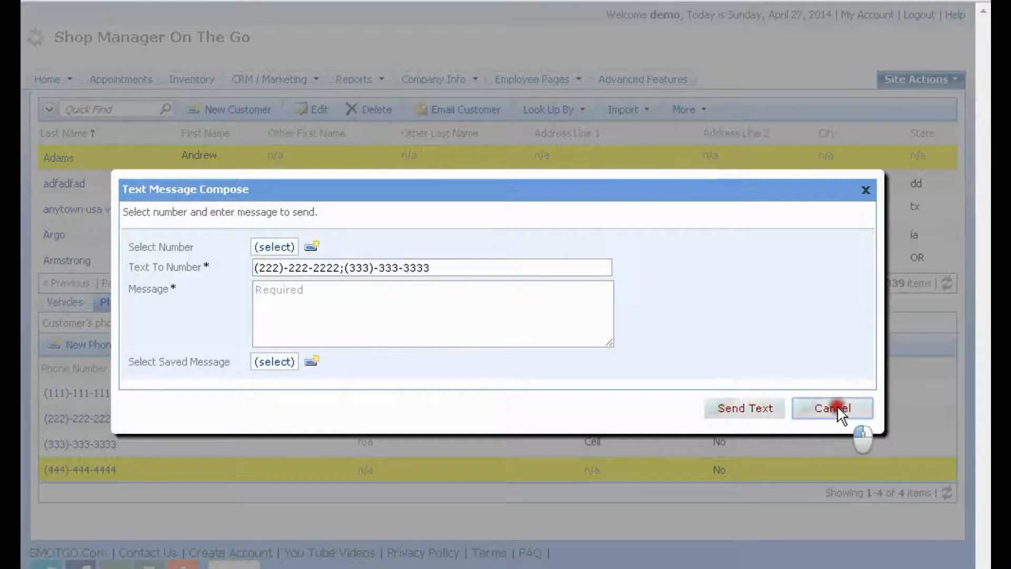
left_click(624, 403)
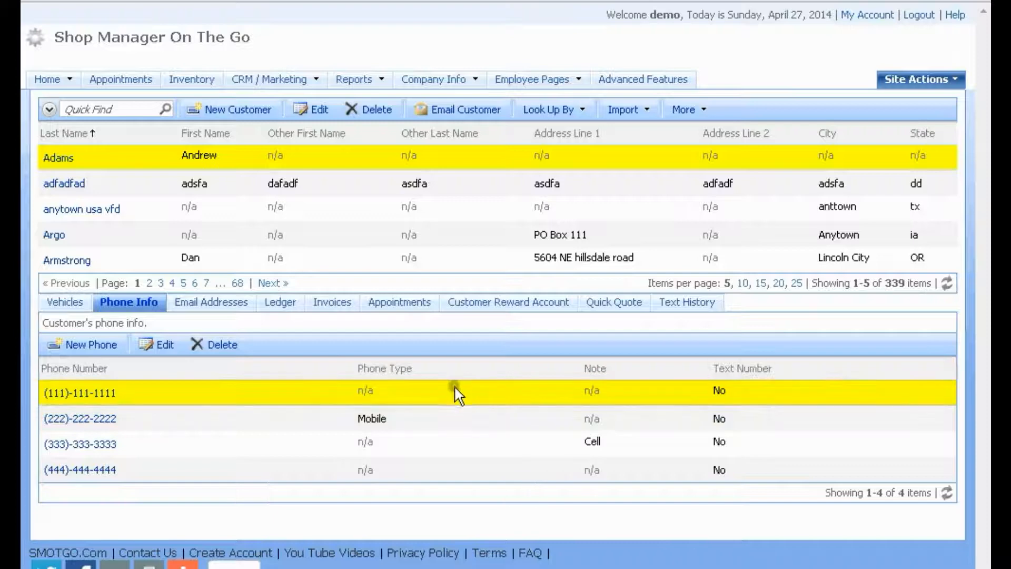
left_click(158, 344)
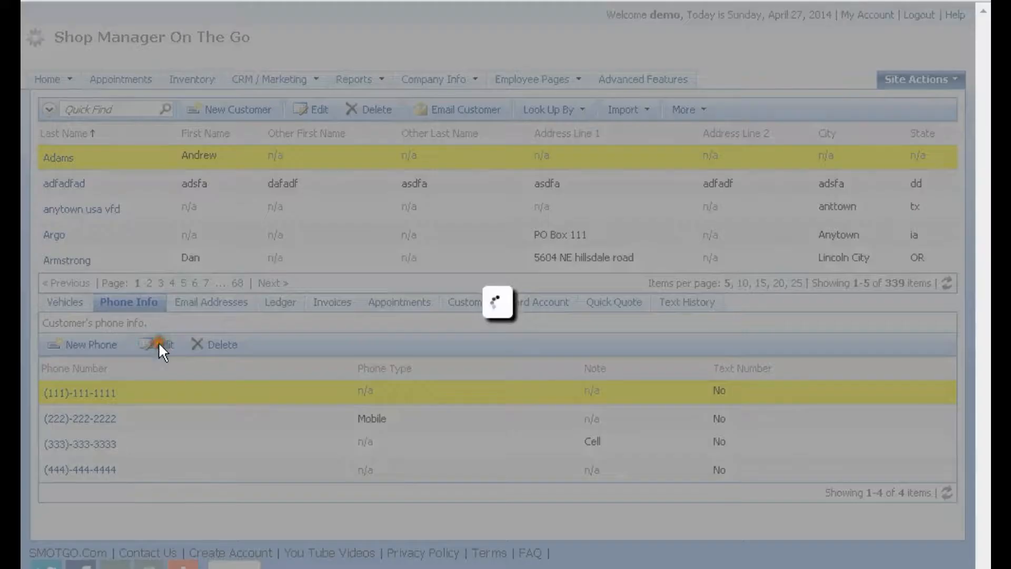
left_click(257, 351)
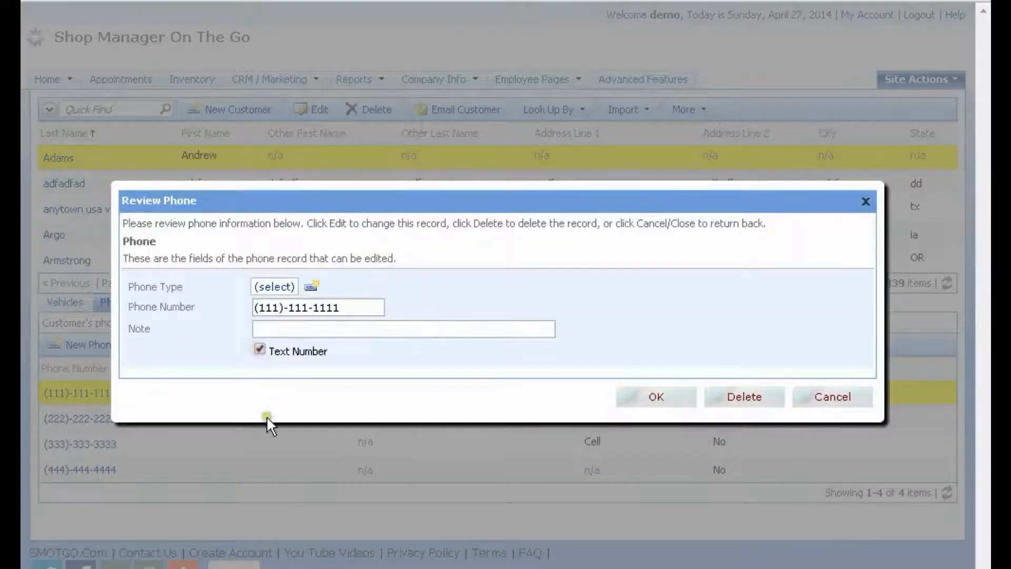
left_click(656, 397)
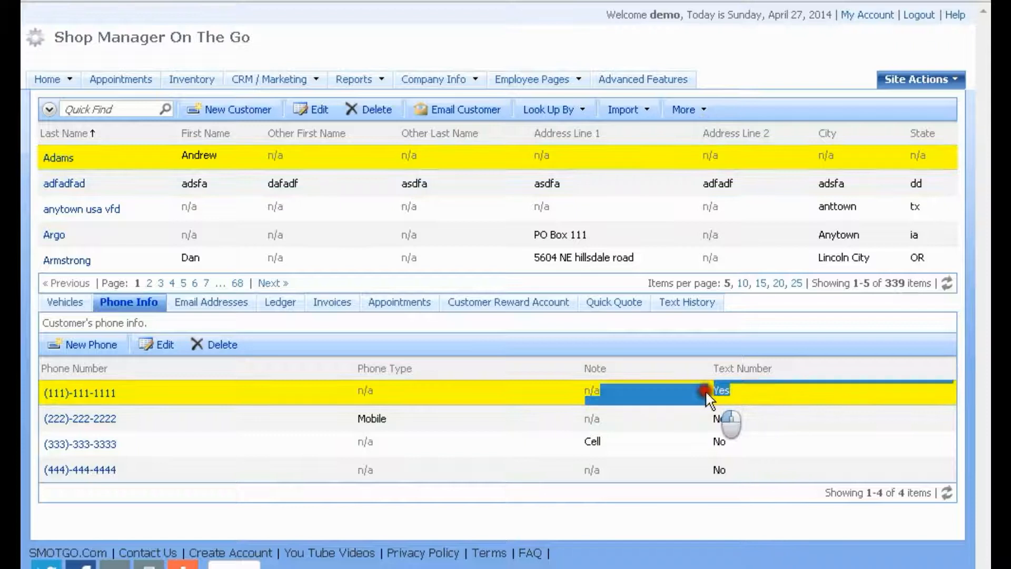
left_click(732, 412)
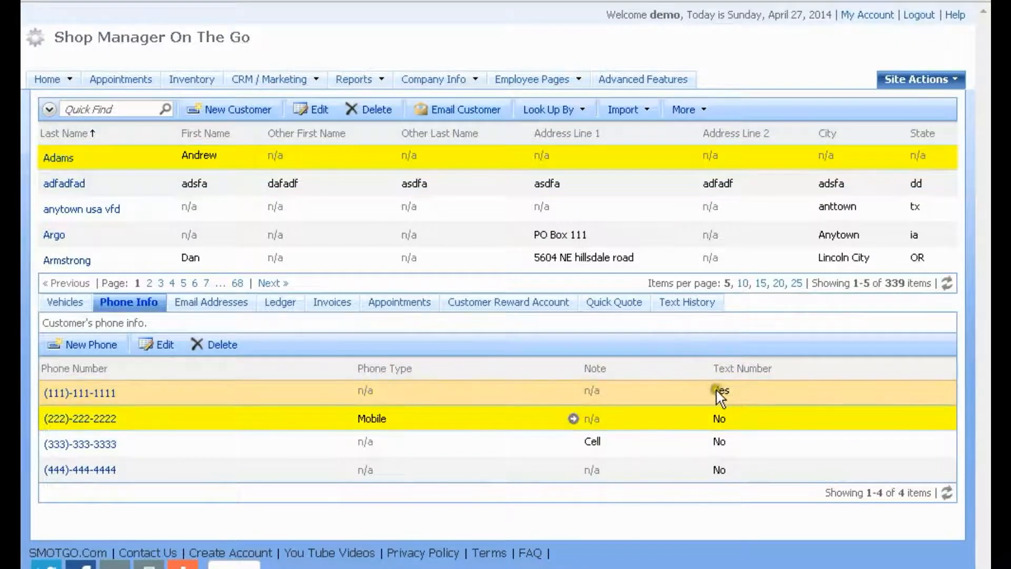
left_click(720, 389)
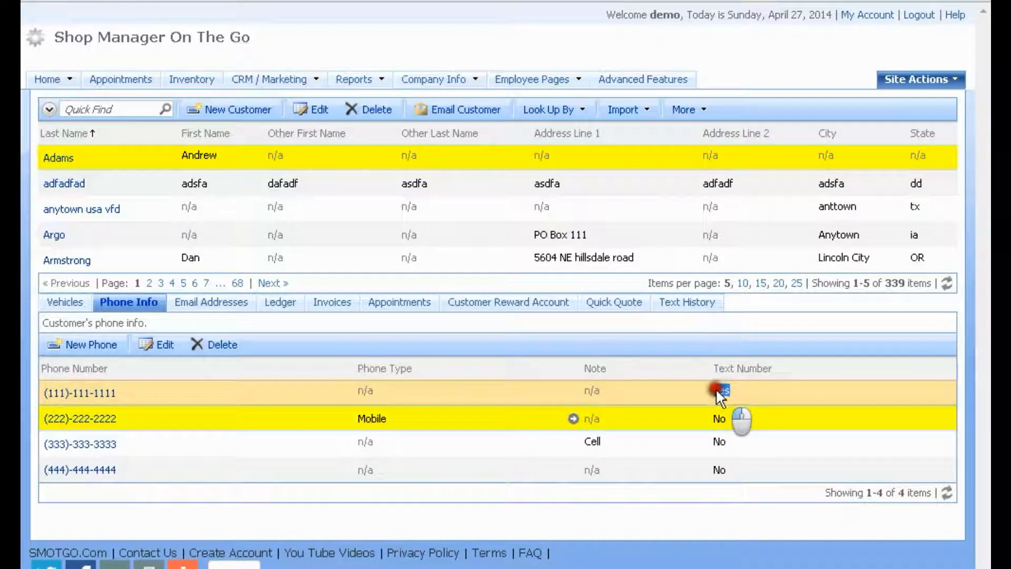
left_click_drag(728, 390, 713, 390)
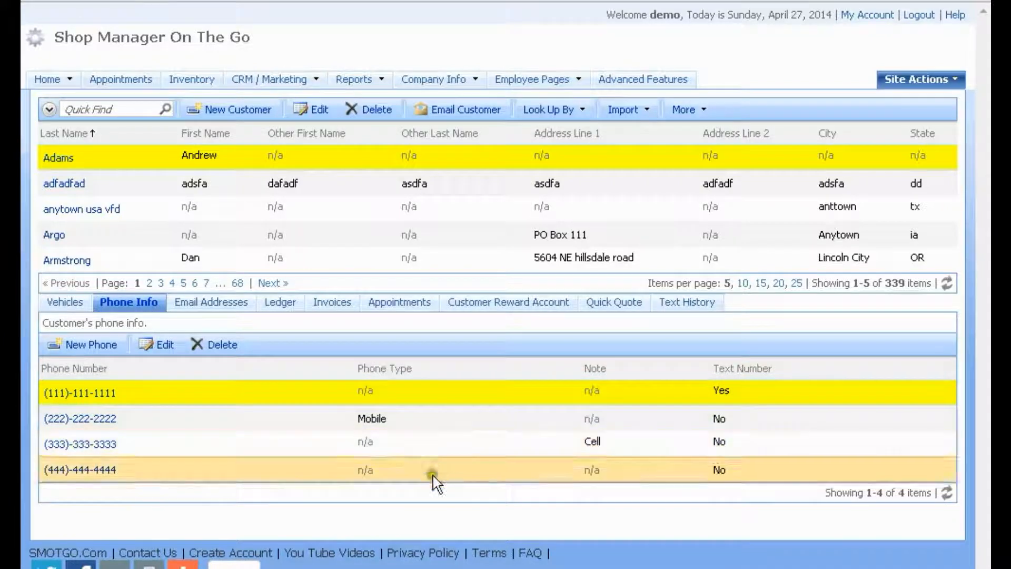
left_click(704, 109)
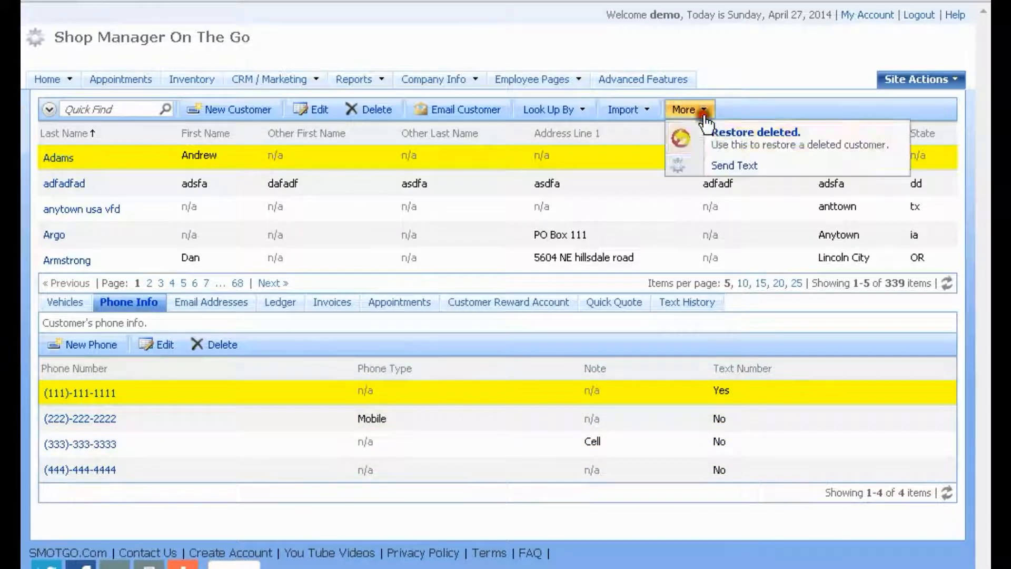
left_click(713, 164)
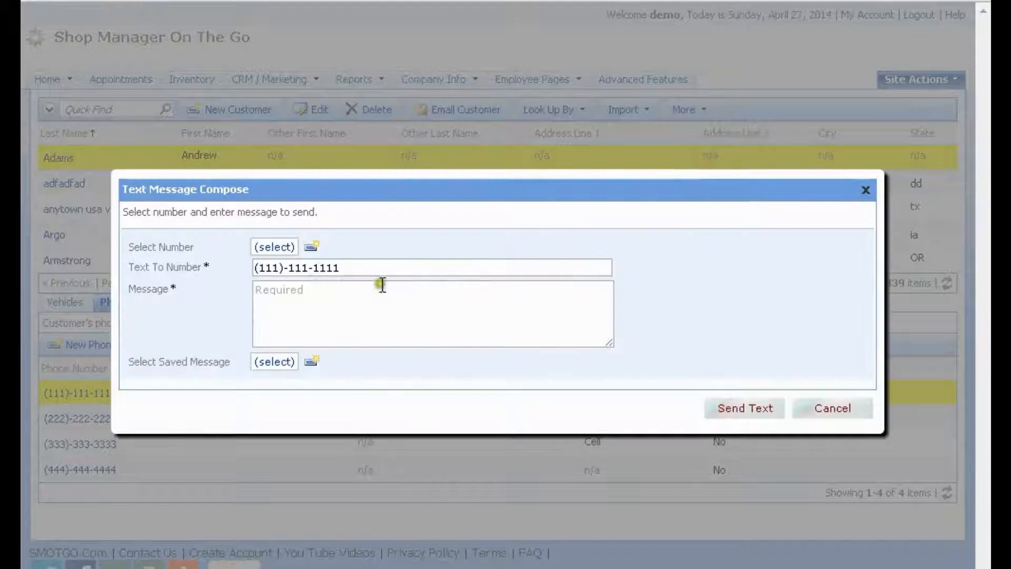
left_click_drag(335, 267, 219, 268)
left_click_drag(340, 266, 249, 269)
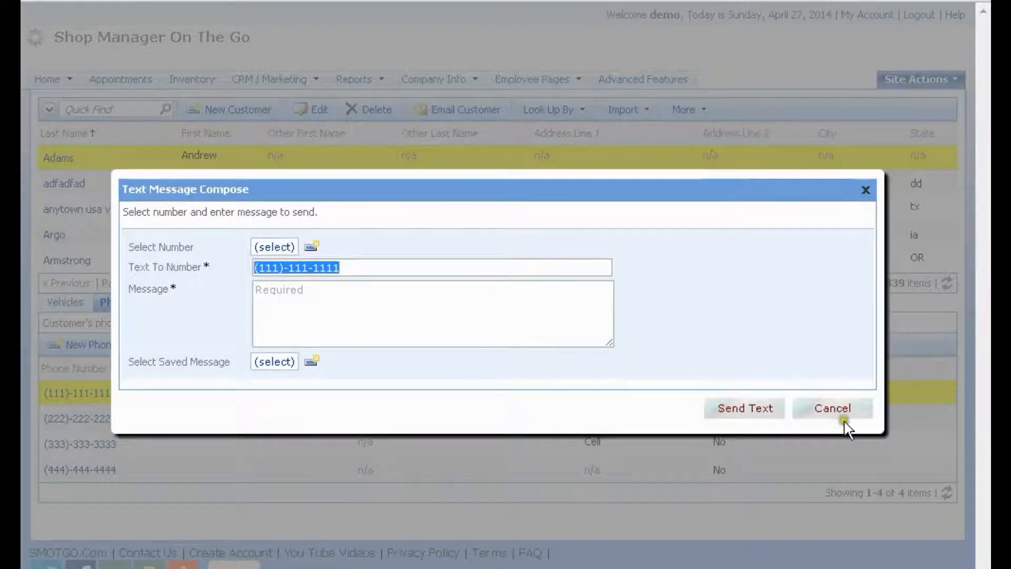
left_click(829, 408)
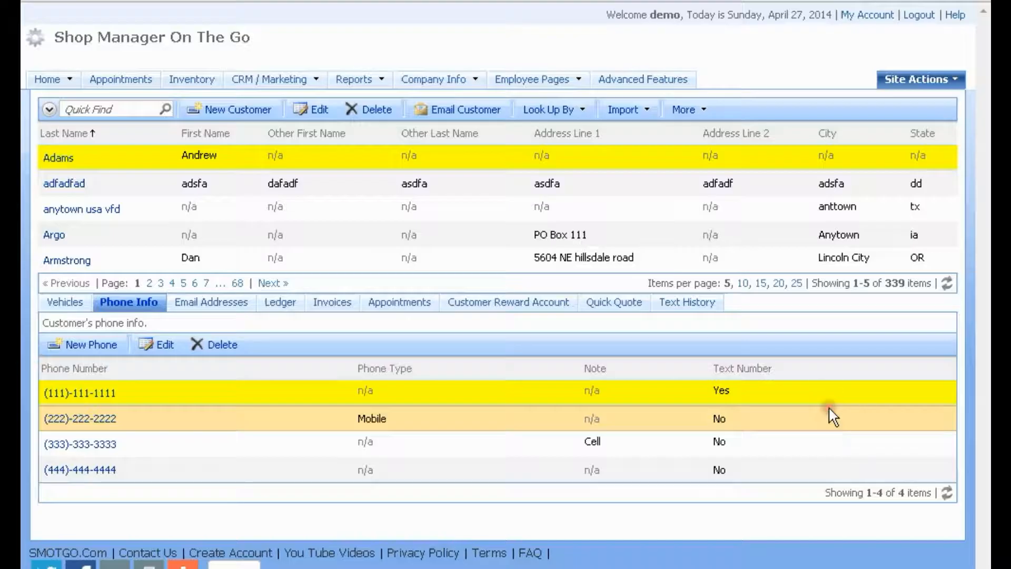
Open CRM / Marketing > Text Info and set the View to Sent Messages
left_click(265, 84)
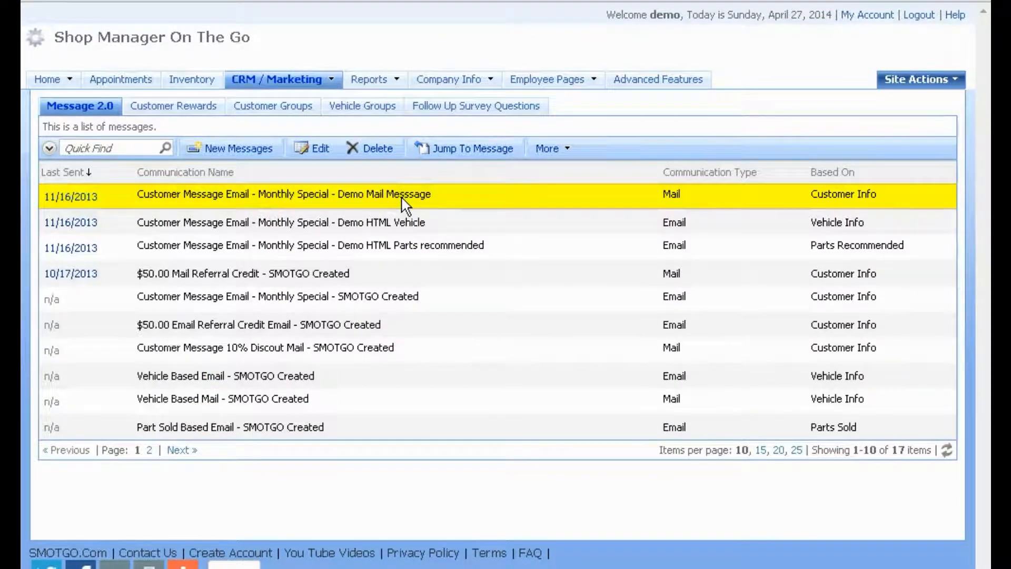
mouse_move(268, 77)
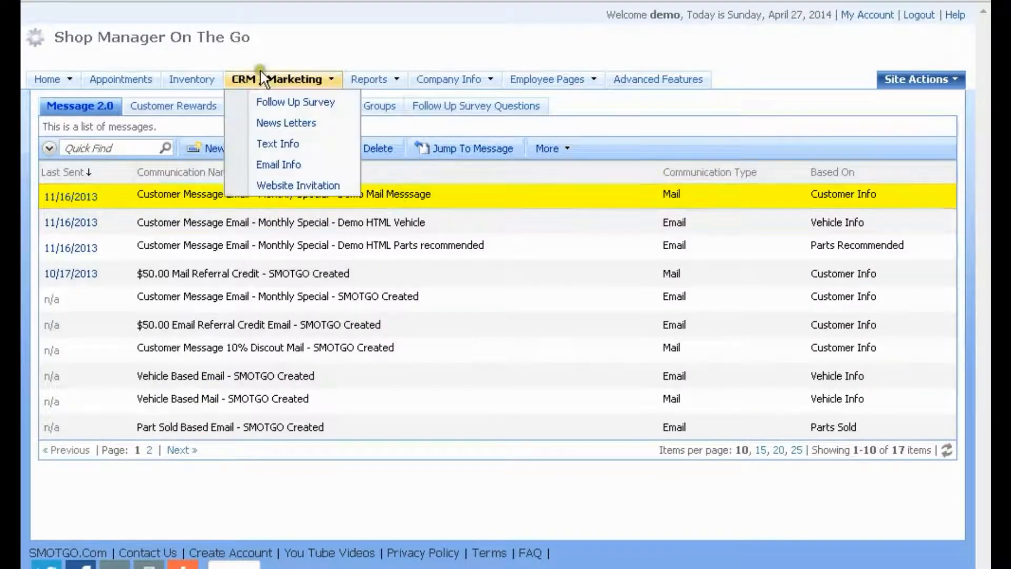
left_click(279, 144)
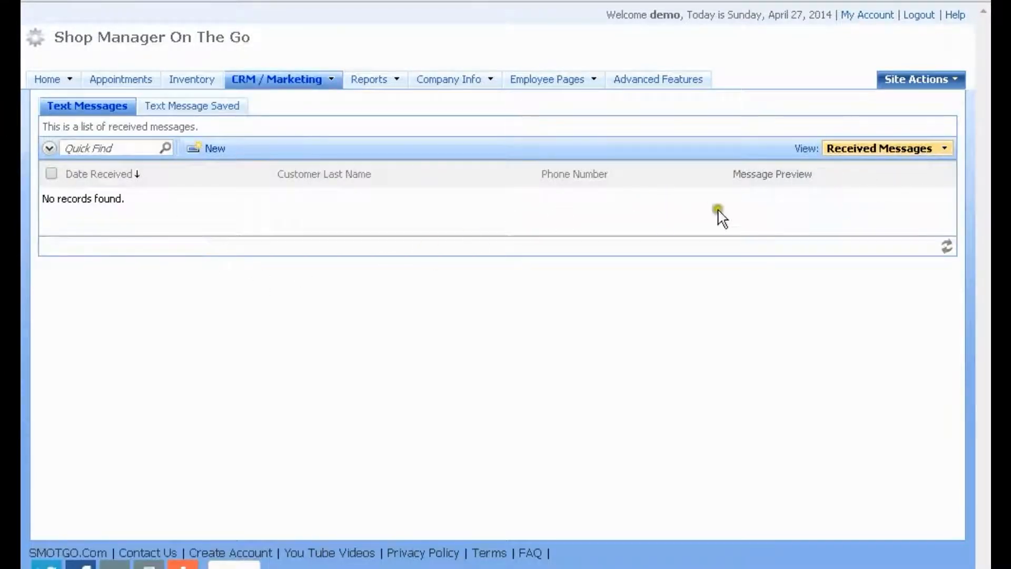
left_click(945, 148)
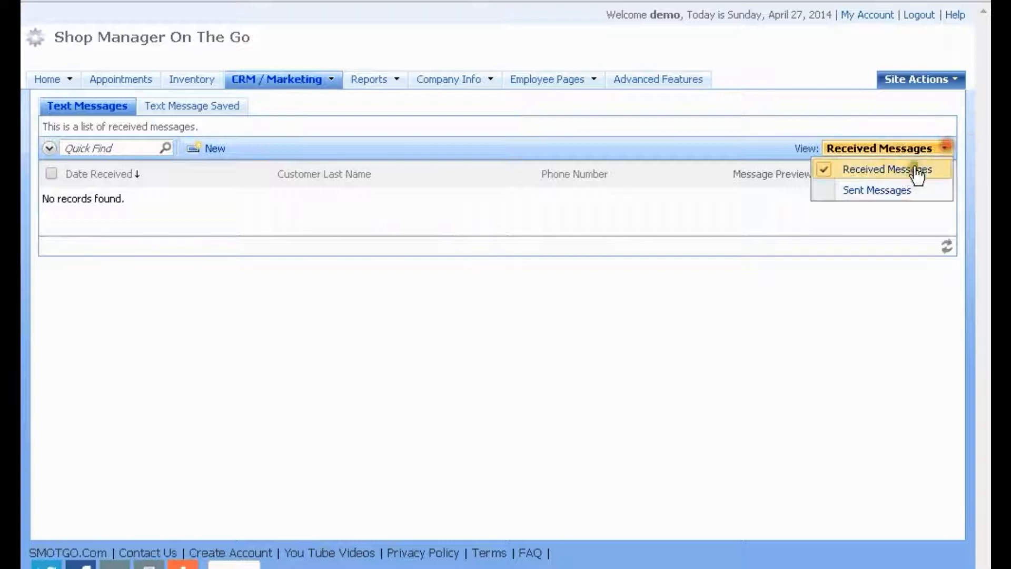
left_click(885, 190)
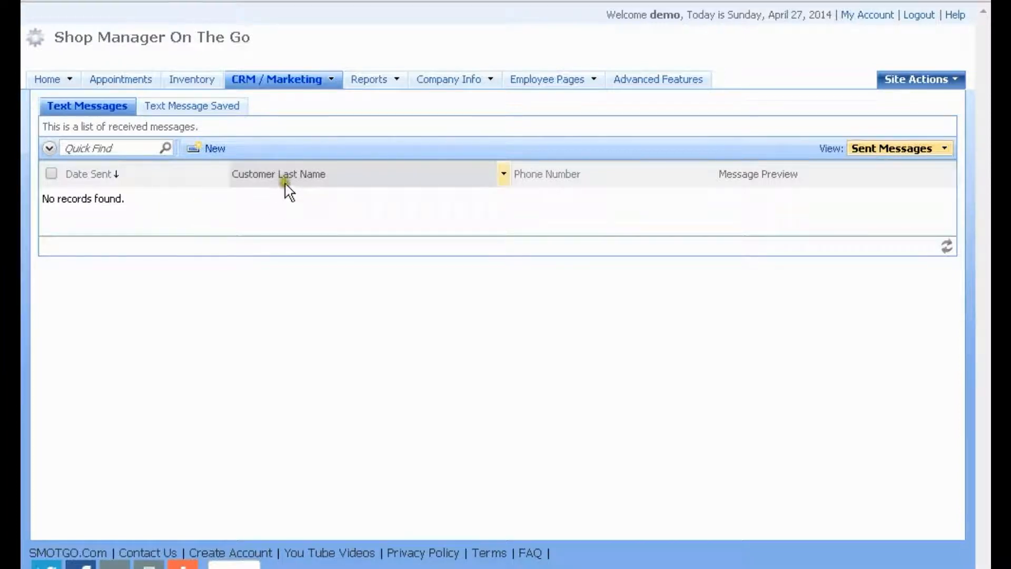
Open Advanced Features and review the free-website note and $5.00 monthly texting charge
left_click(664, 77)
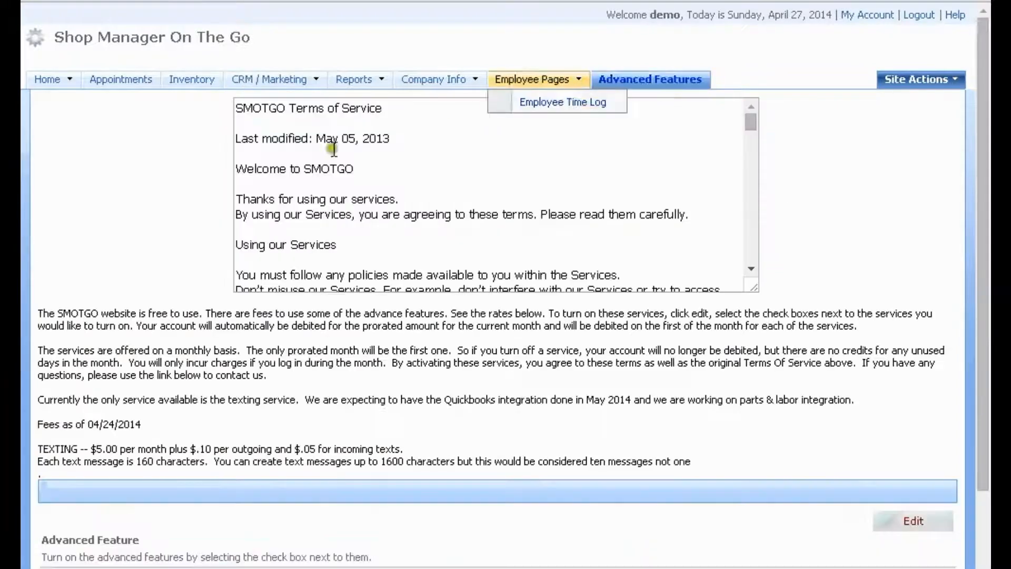
scroll(232, 237, "down", 5)
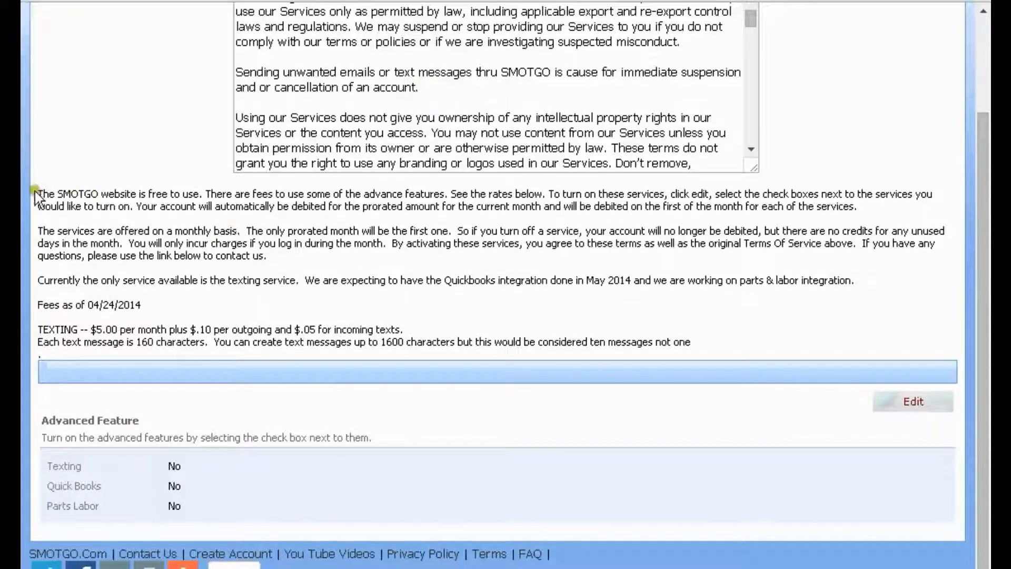
left_click_drag(39, 194, 200, 194)
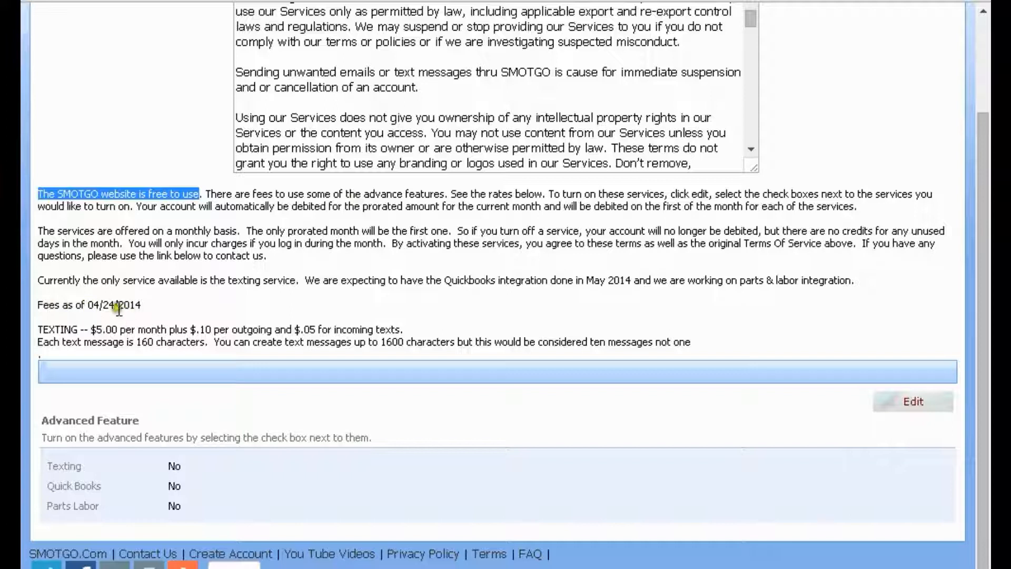
left_click_drag(143, 305, 50, 331)
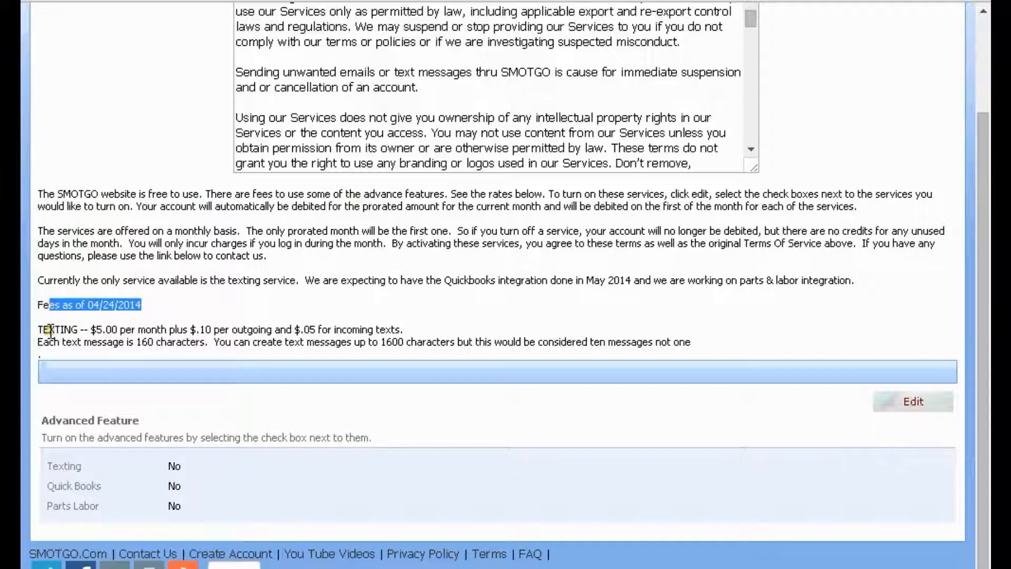
left_click(50, 331)
left_click(98, 330)
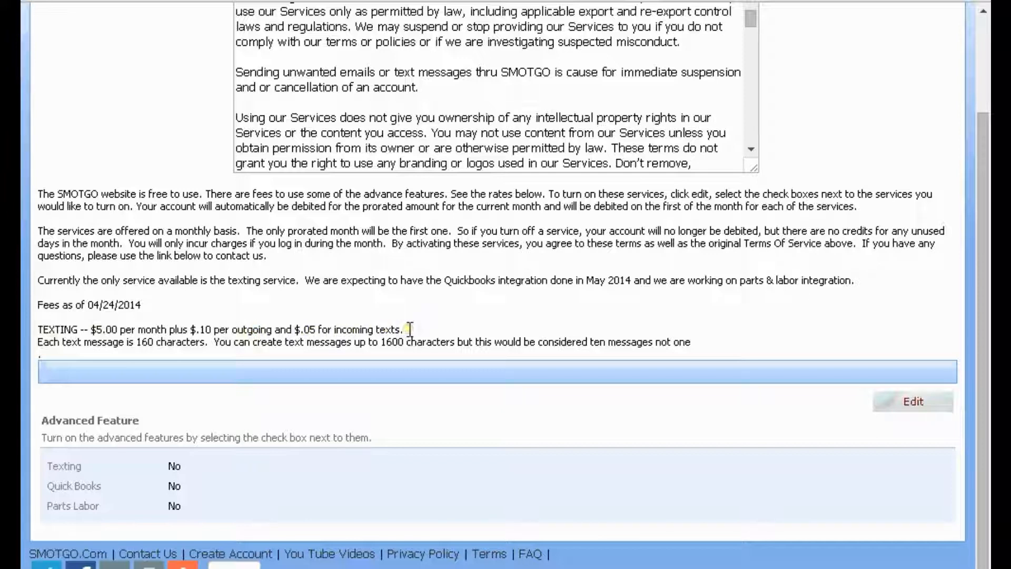
Review the texting limits: 160 characters per message, 1600 characters maximum
left_click(122, 372)
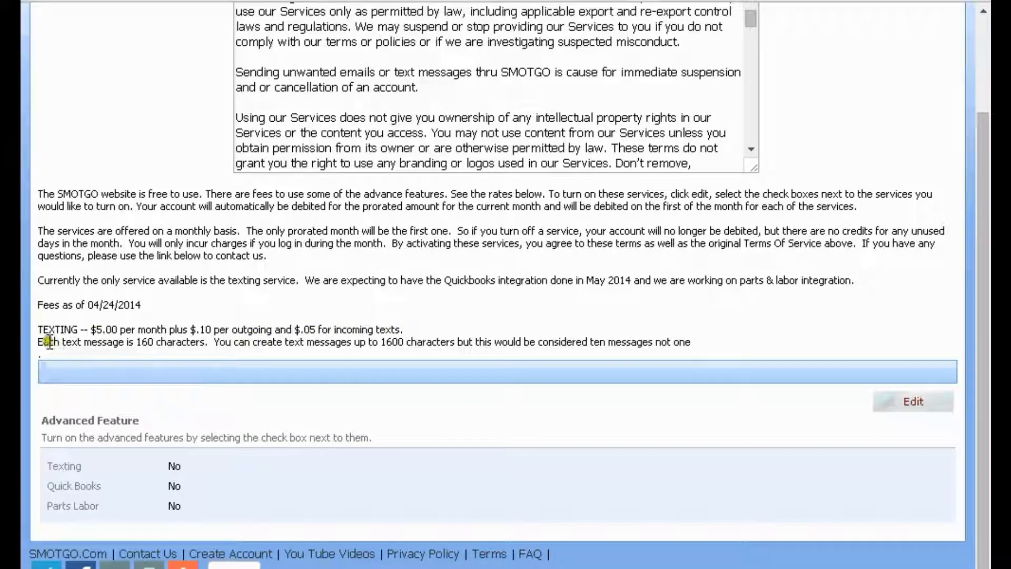
double_click(147, 342)
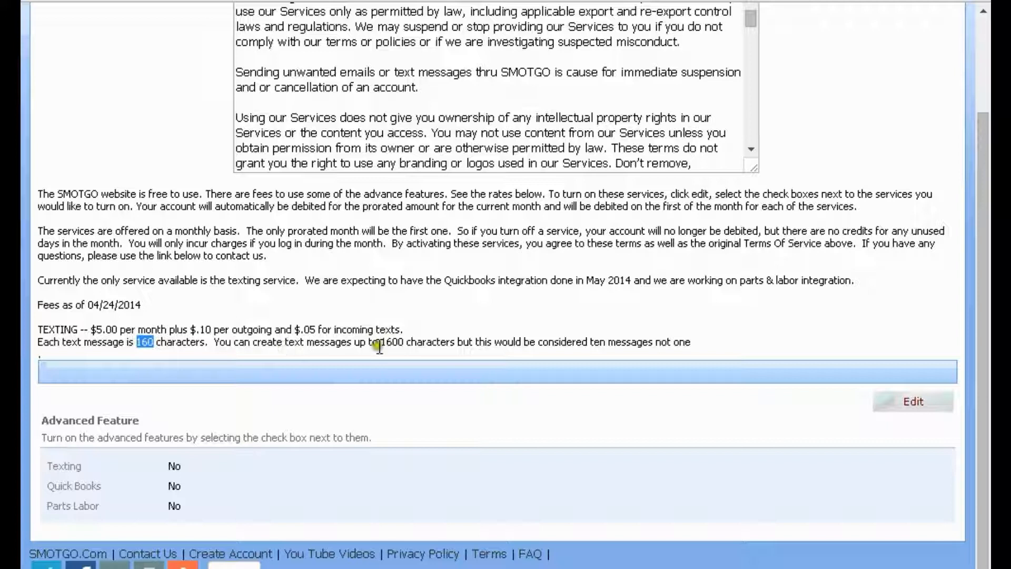
double_click(395, 342)
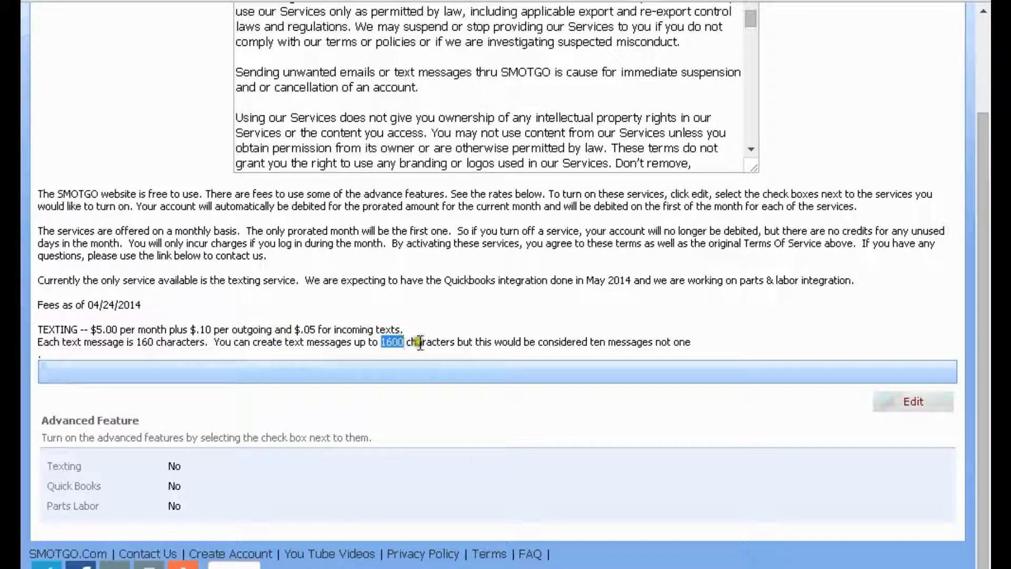
double_click(598, 342)
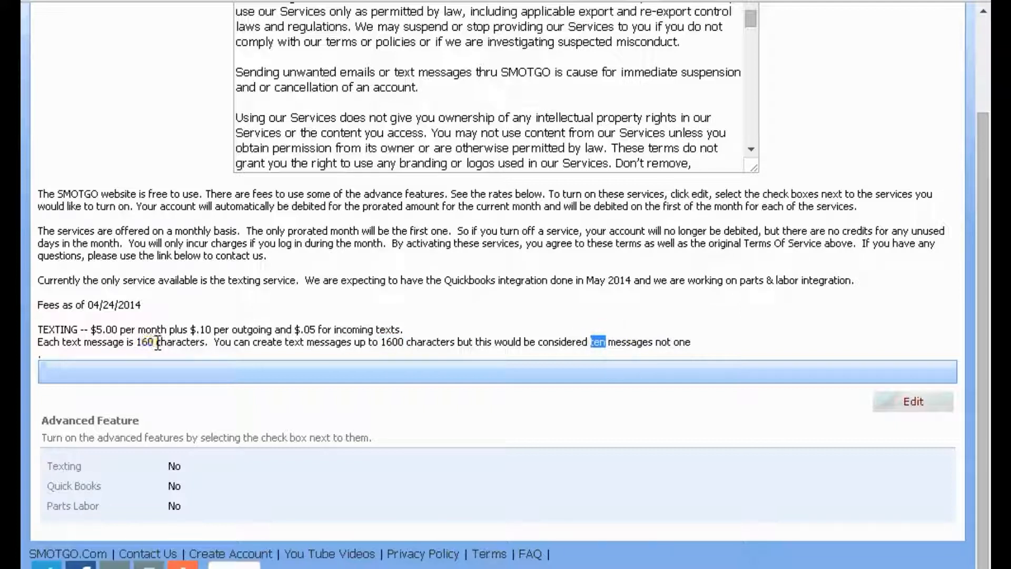
double_click(141, 342)
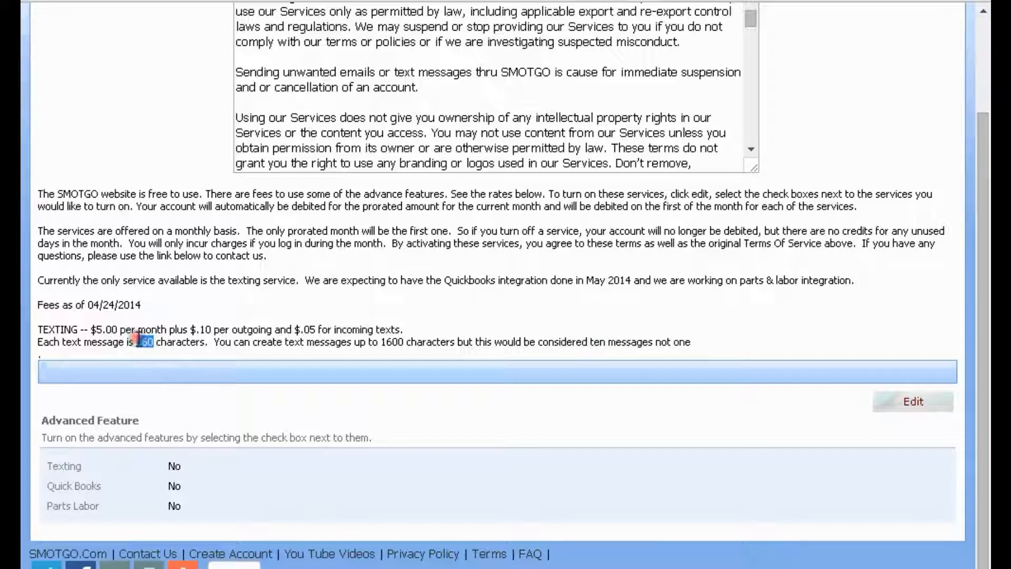
left_click_drag(405, 343, 383, 341)
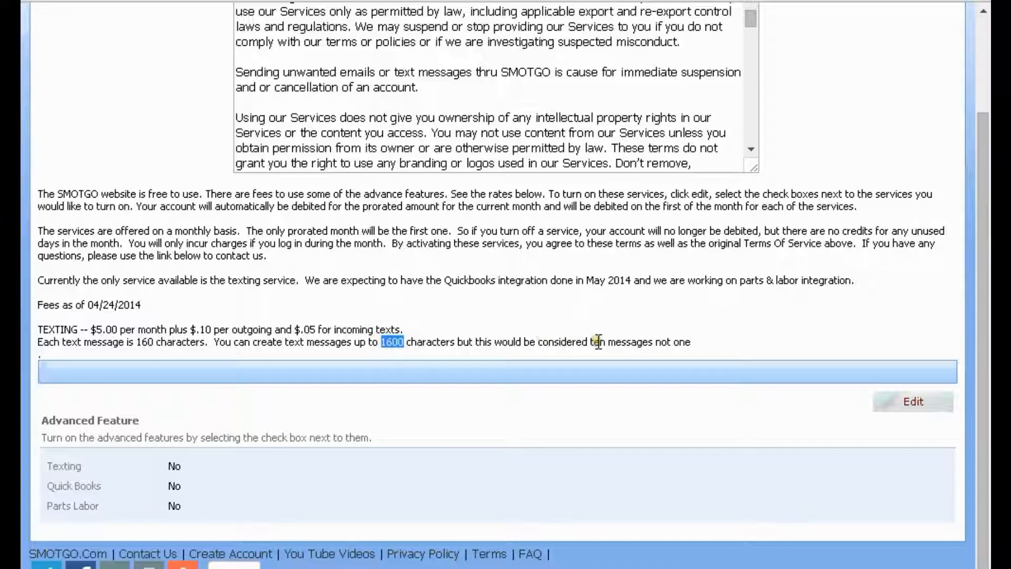
left_click(547, 355)
Tick Texting in the advanced features, confirm, and acknowledge the insufficient-funds refusal
left_click(913, 406)
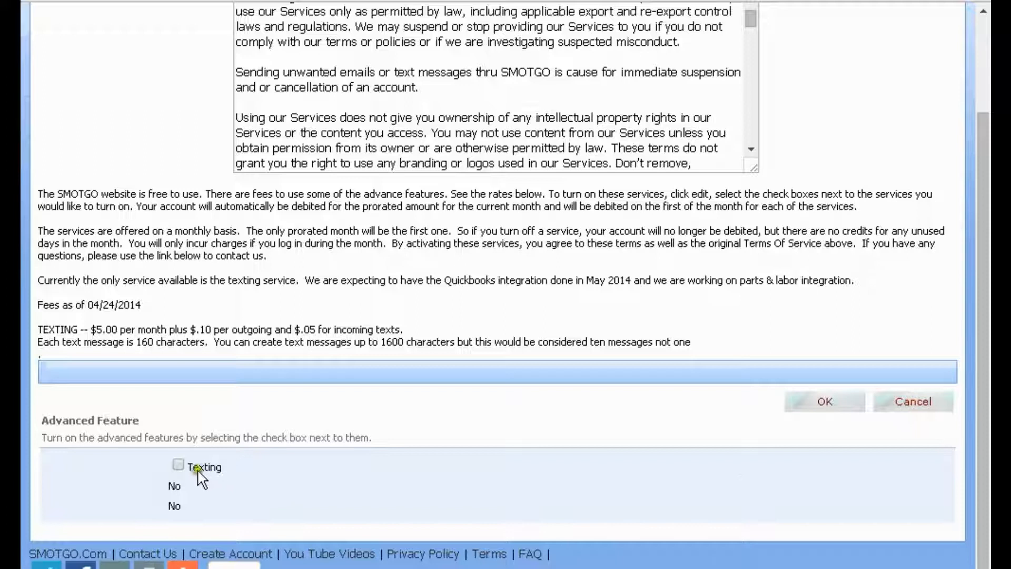
left_click(178, 465)
left_click(825, 403)
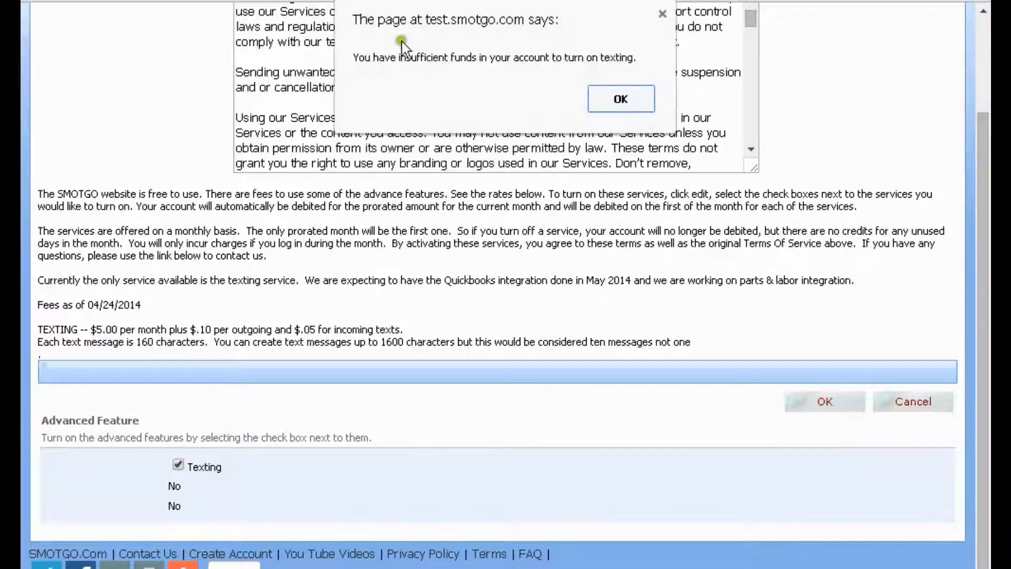
left_click_drag(354, 56, 571, 58)
left_click(620, 98)
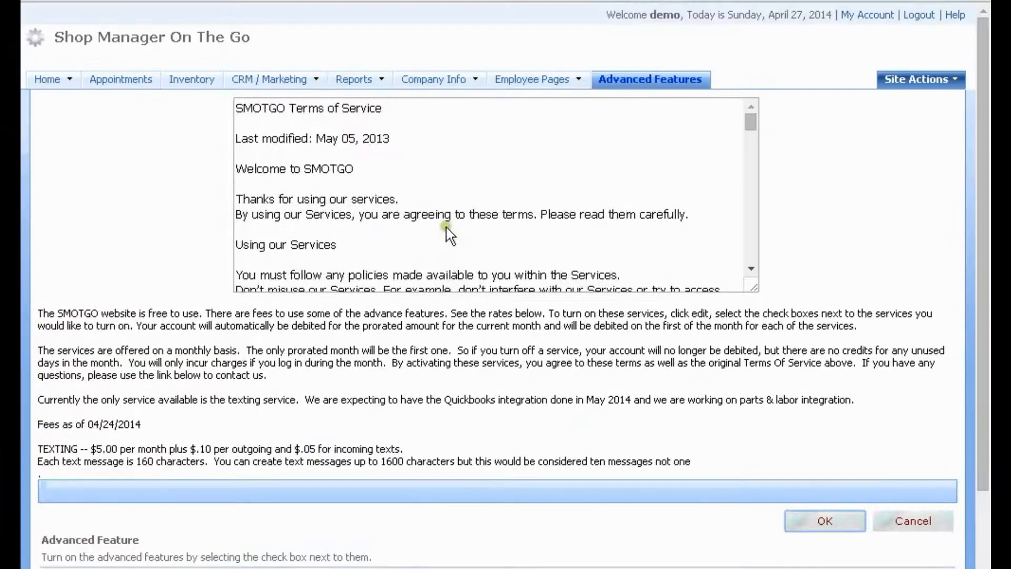
mouse_move(510, 87)
mouse_move(458, 84)
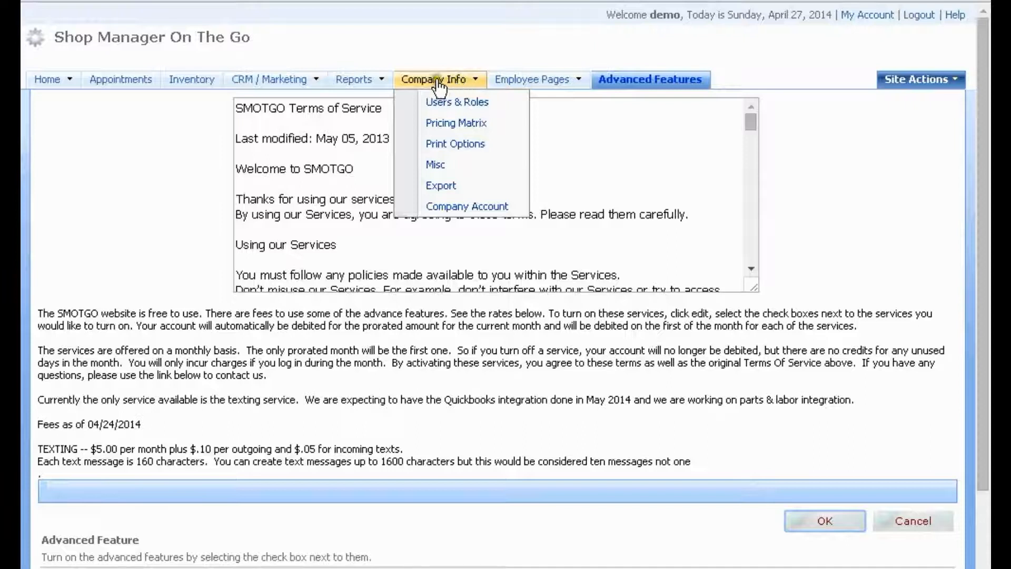
Open Company Account and choose Buy Now for $25.00 of account credit via PayPal
left_click(469, 206)
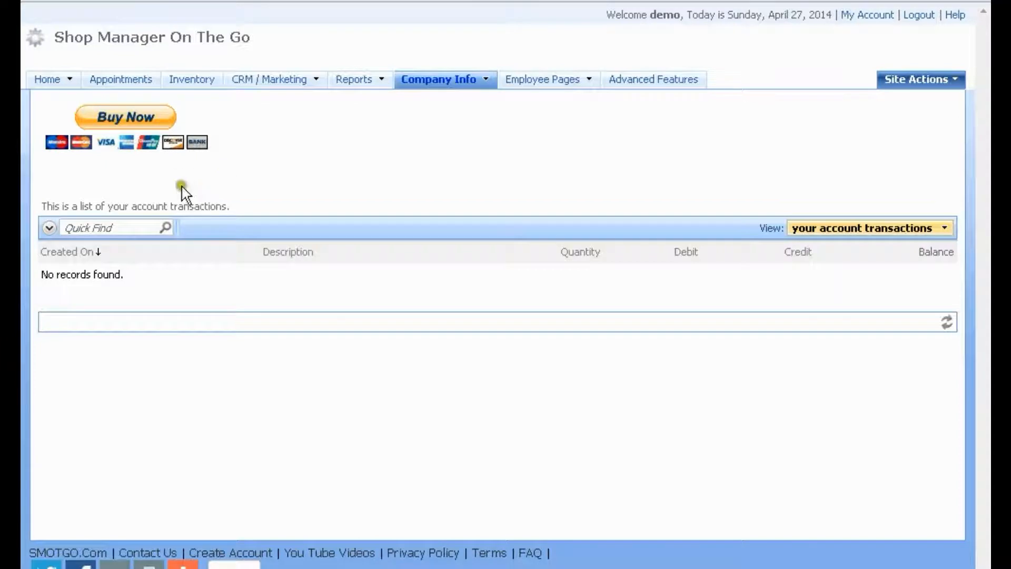
left_click(121, 127)
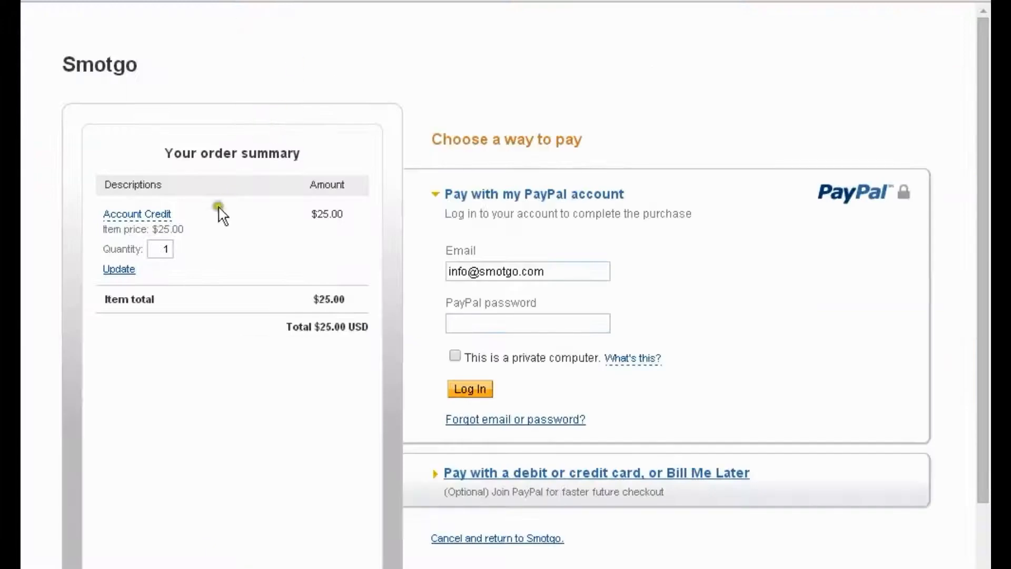
Review the $25.00 Account Credit order in PayPal, pay it, and return to the shop
left_click_drag(318, 213, 342, 213)
left_click(327, 213)
triple_click(325, 213)
left_click(320, 213)
double_click(161, 249)
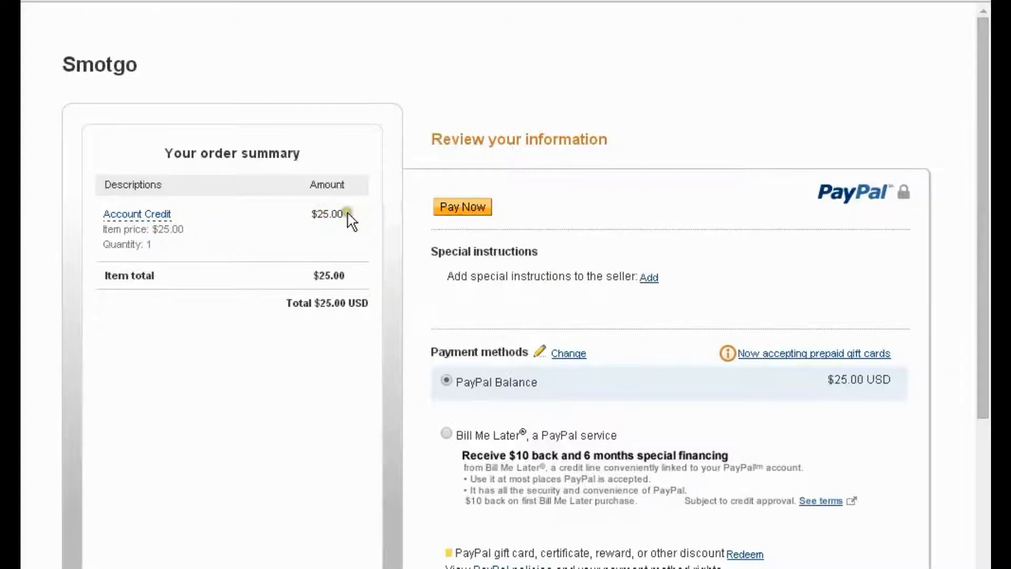
left_click(457, 211)
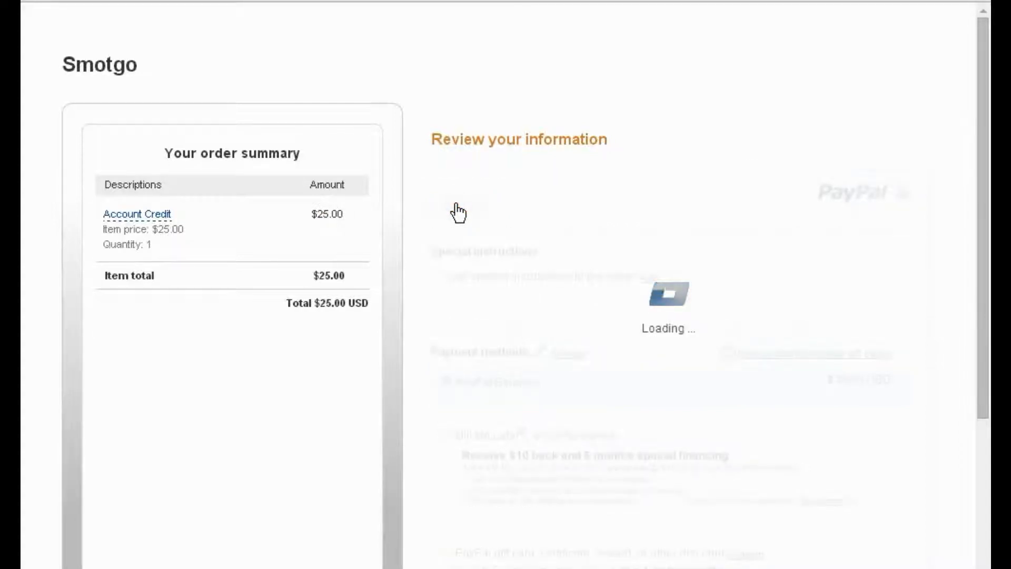
left_click(352, 229)
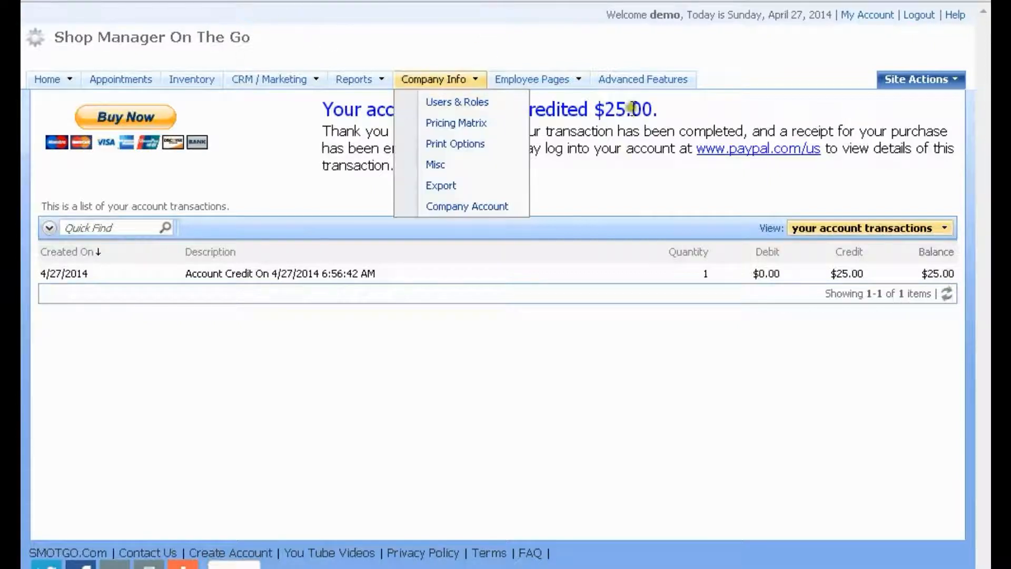
Check the new $25.00 Account Credit transaction row, then go to the Advanced Features page
mouse_move(652, 110)
left_mouse_down()
mouse_move(329, 109)
mouse_move(652, 109)
left_mouse_up()
left_click(403, 108)
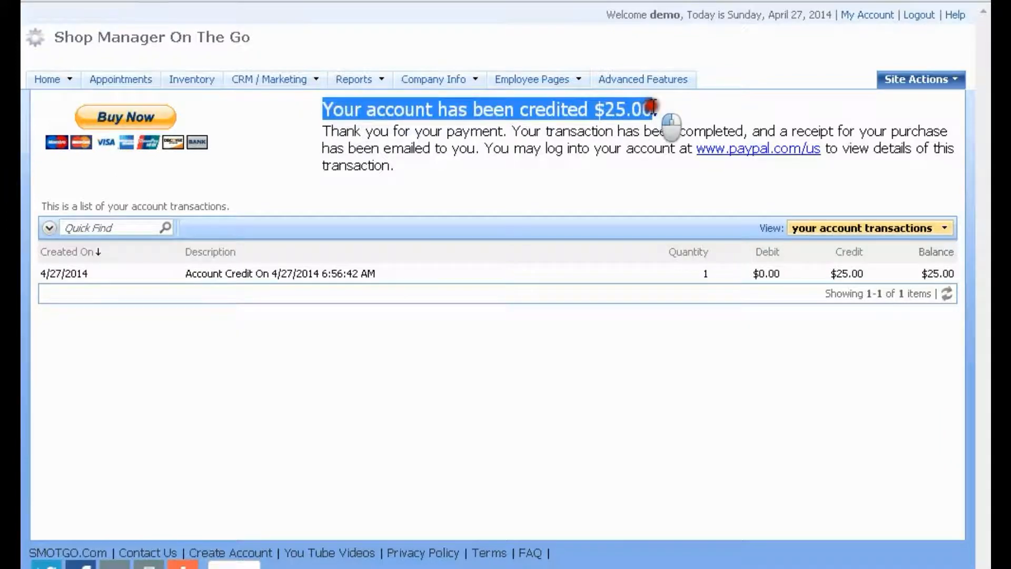
left_click(853, 274)
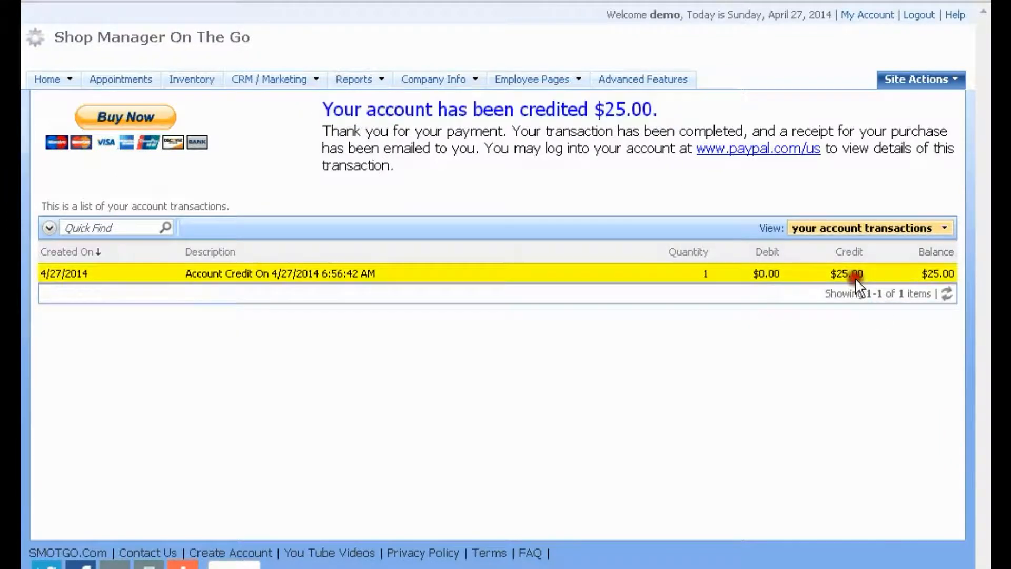
left_click(749, 157)
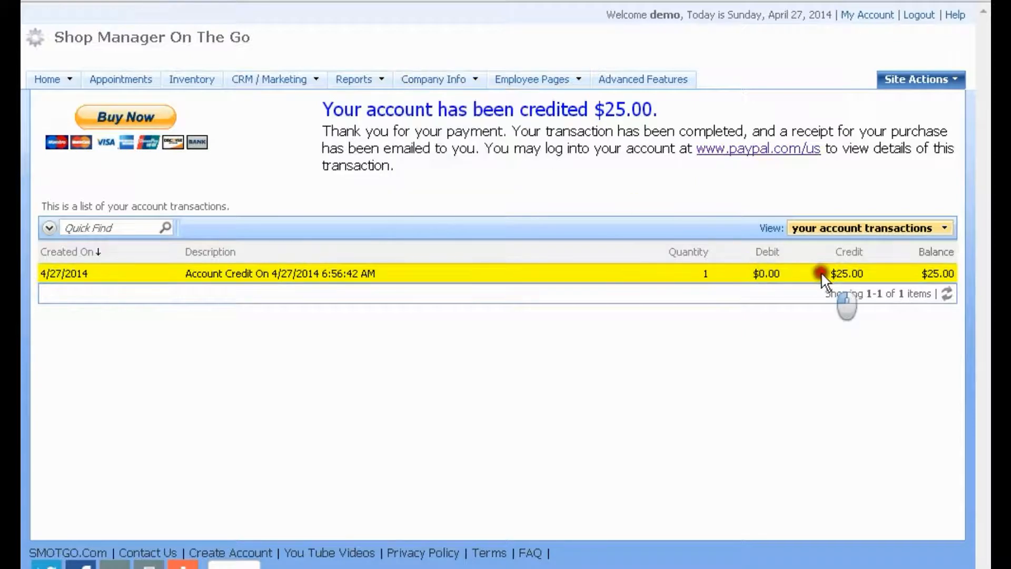
mouse_move(402, 83)
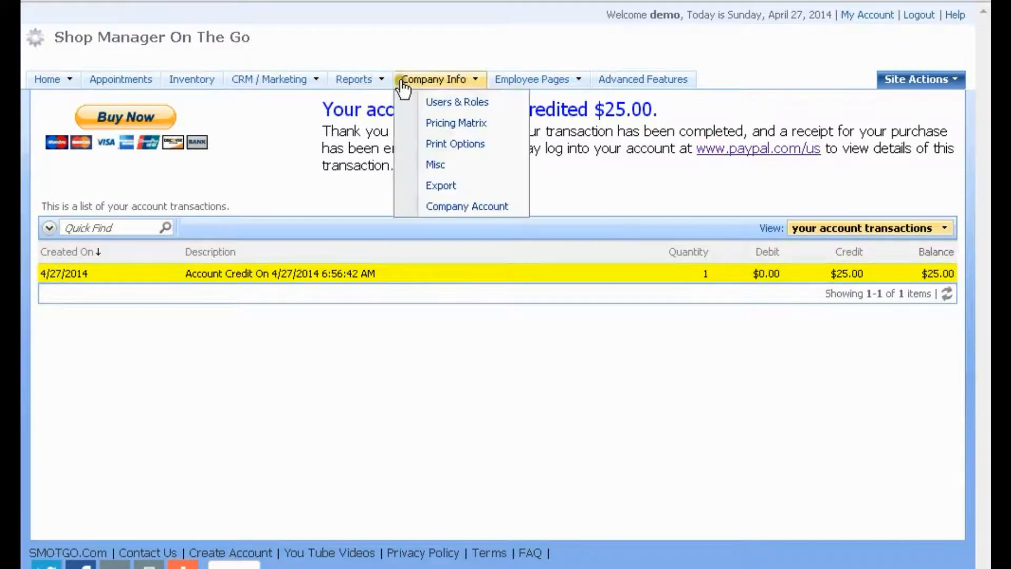
left_click(655, 80)
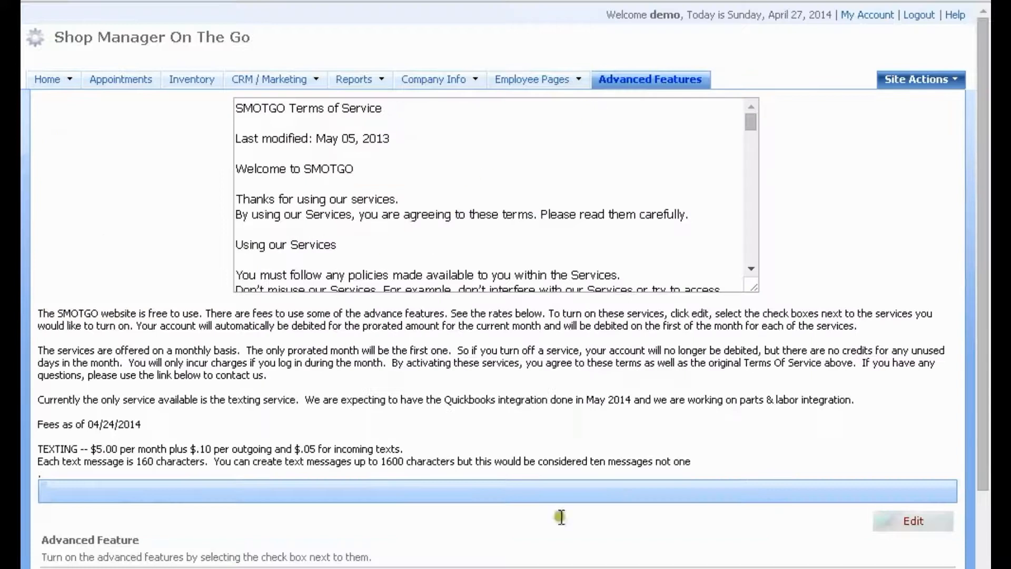
Edit the advanced features and tick the Texting checkbox
scroll(776, 447, "down", 2)
left_click(913, 402)
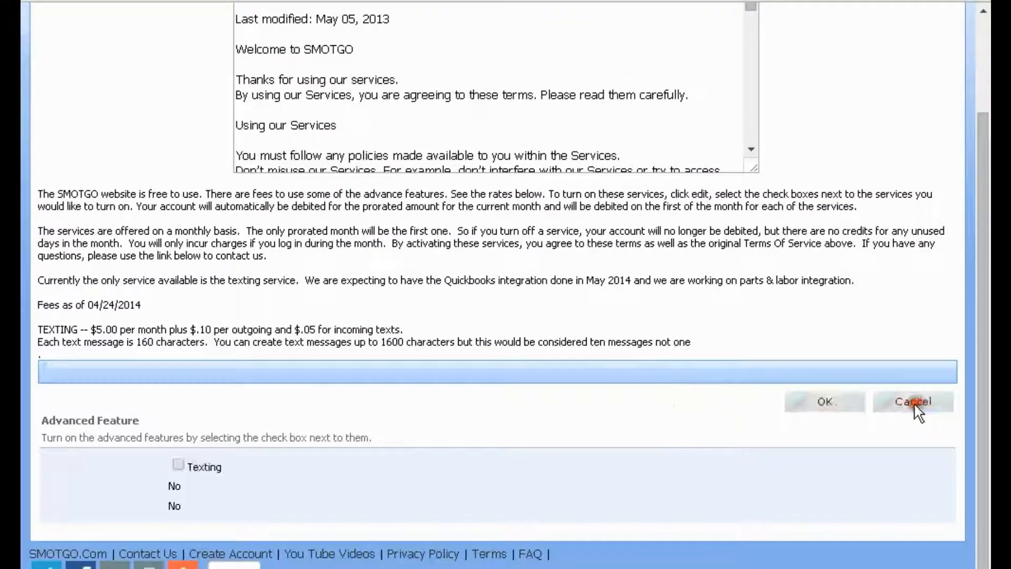
left_click(178, 464)
Save Texting as enabled, leaving QuickBooks and Parts Labor off, and check the $0.50 prorated charge
left_click(824, 403)
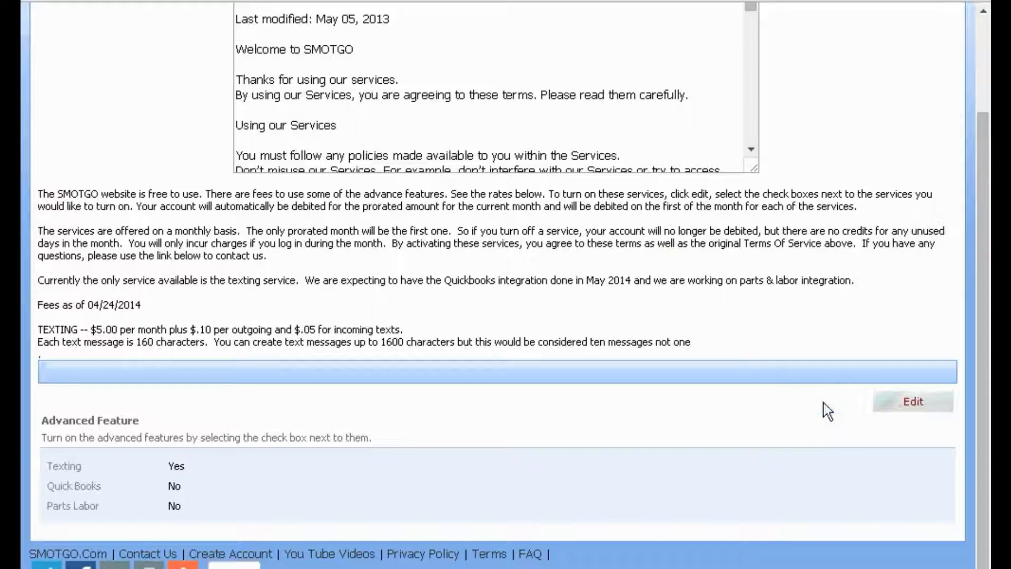
left_click_drag(101, 487, 51, 490)
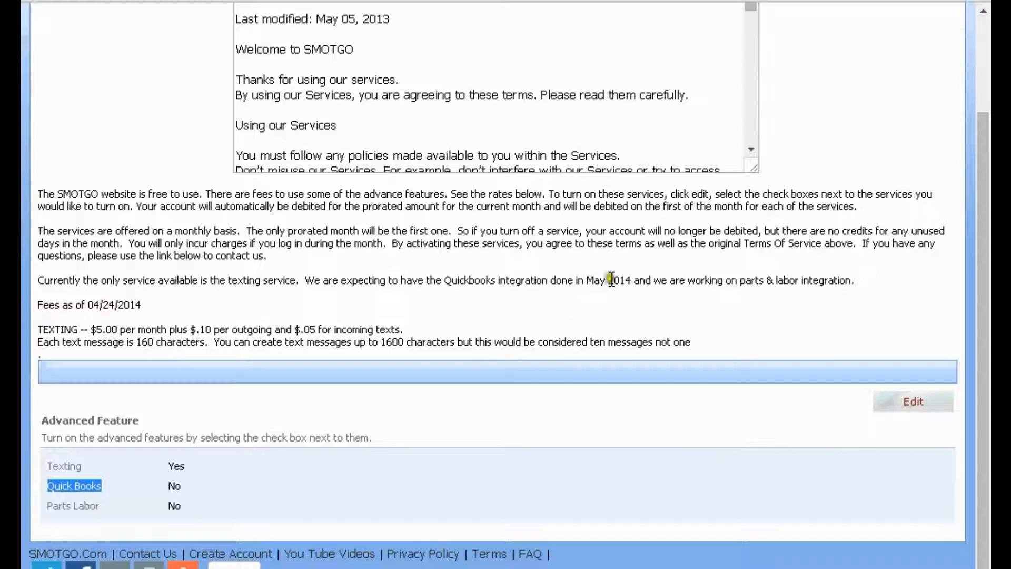
left_click_drag(98, 507, 47, 509)
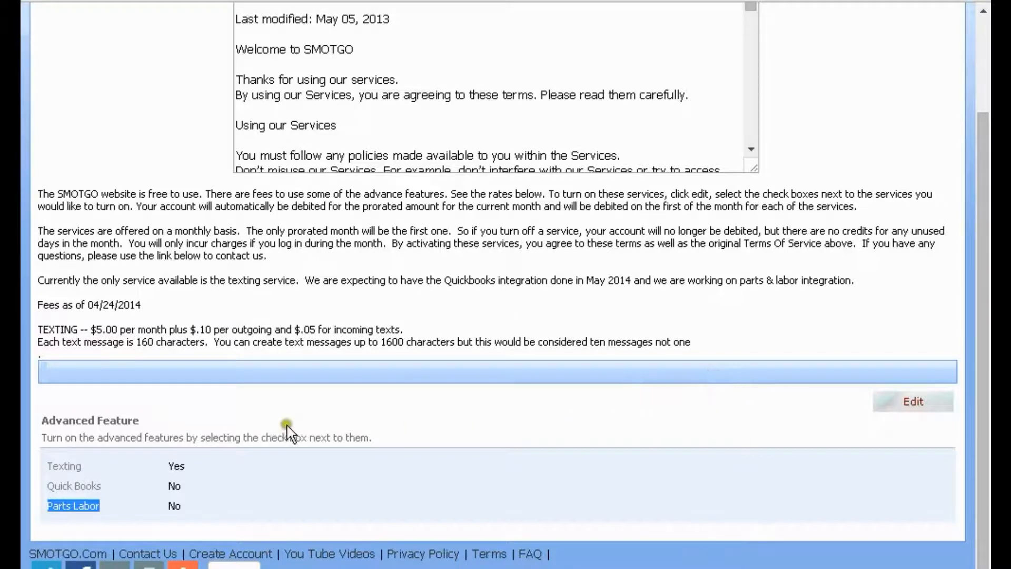
scroll(105, 508, "up", 3)
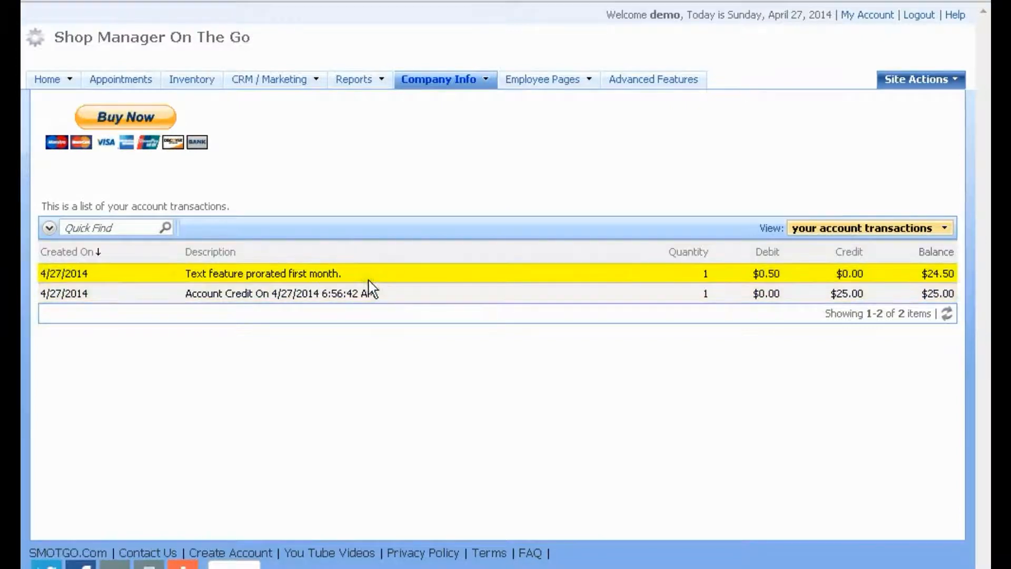
left_click(489, 281)
left_click(497, 279)
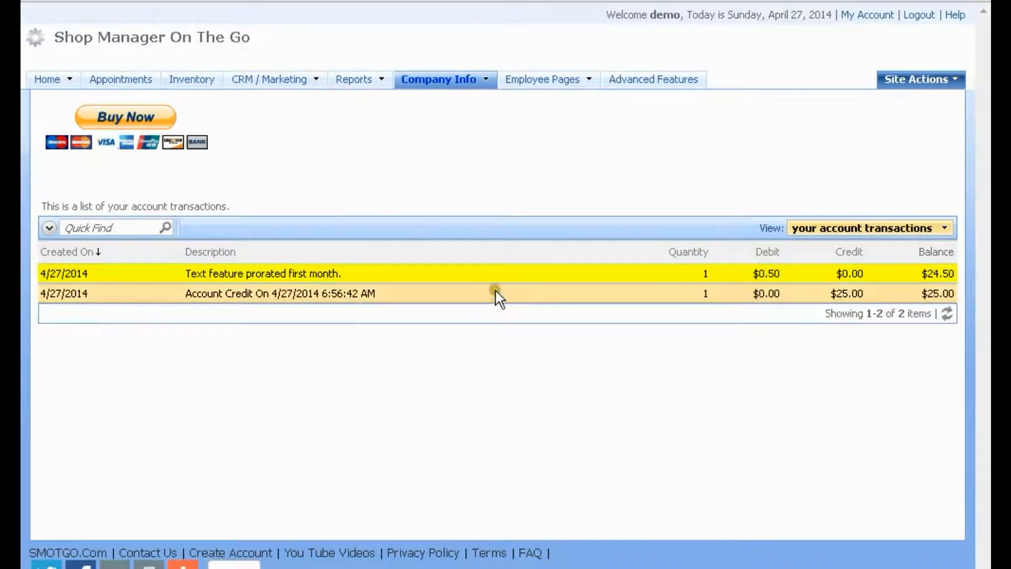
left_click(490, 274)
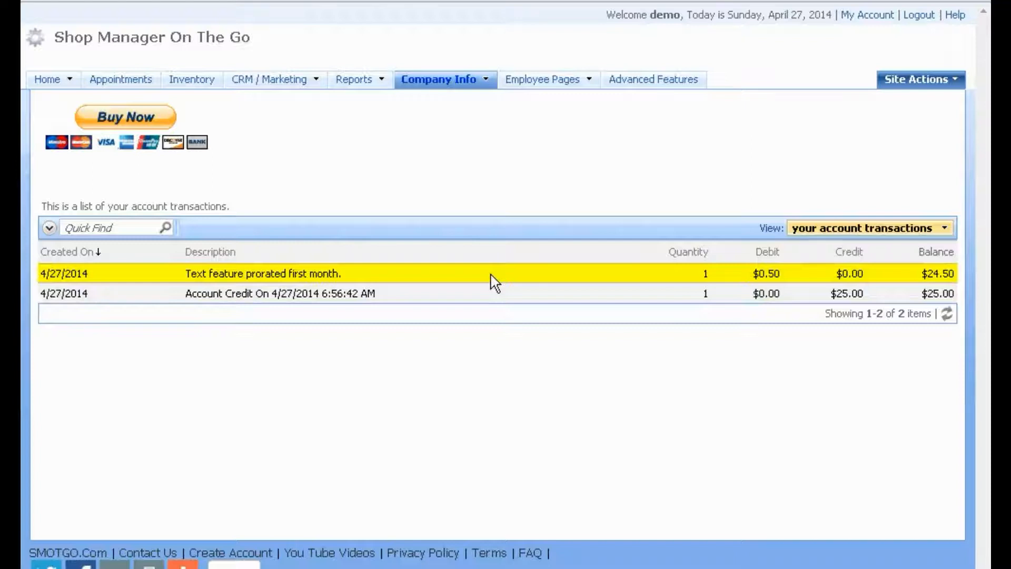
left_click(490, 274)
left_click(447, 278)
left_click(388, 274)
left_click(368, 275)
left_click(546, 276)
From the orders/invoices list, start a text filled with the saved 'Work Started' message
left_click(515, 267)
left_click(47, 79)
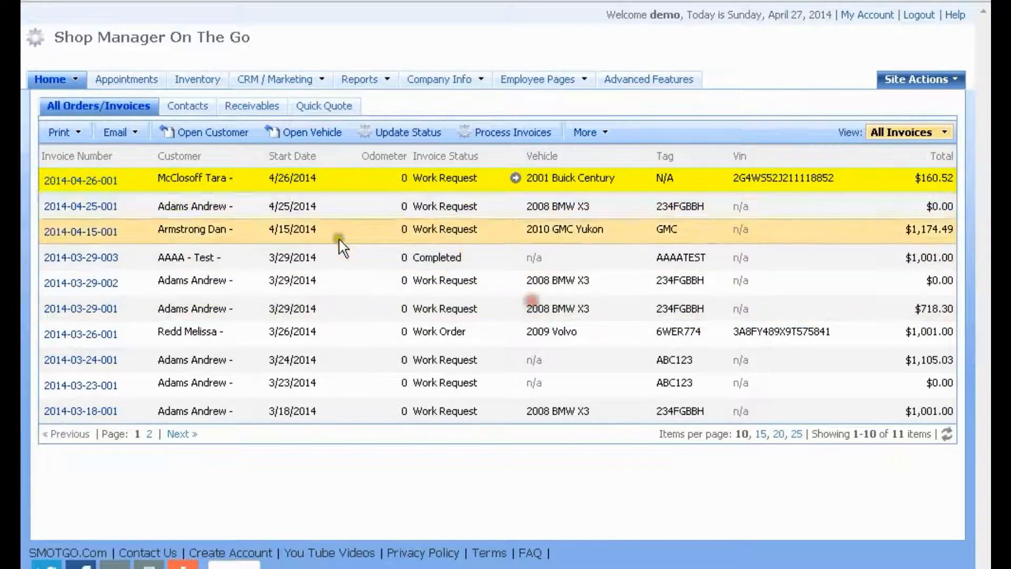
left_click(140, 134)
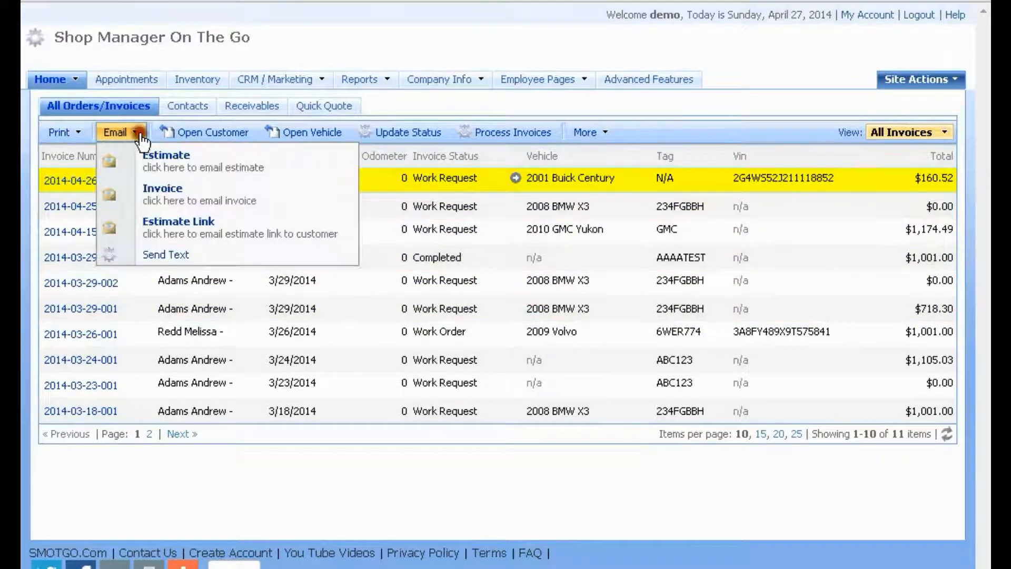
left_click(170, 256)
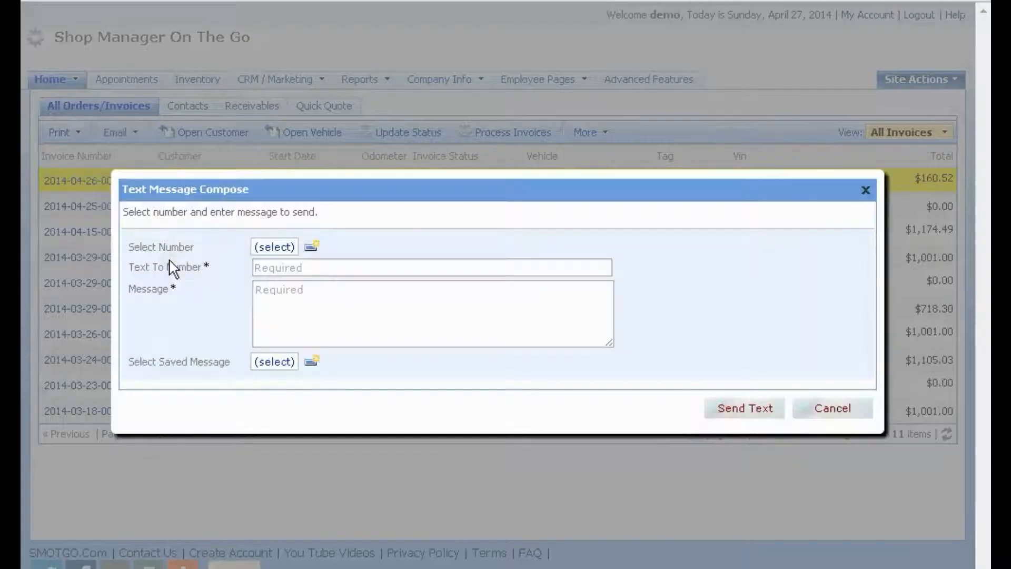
left_click(273, 363)
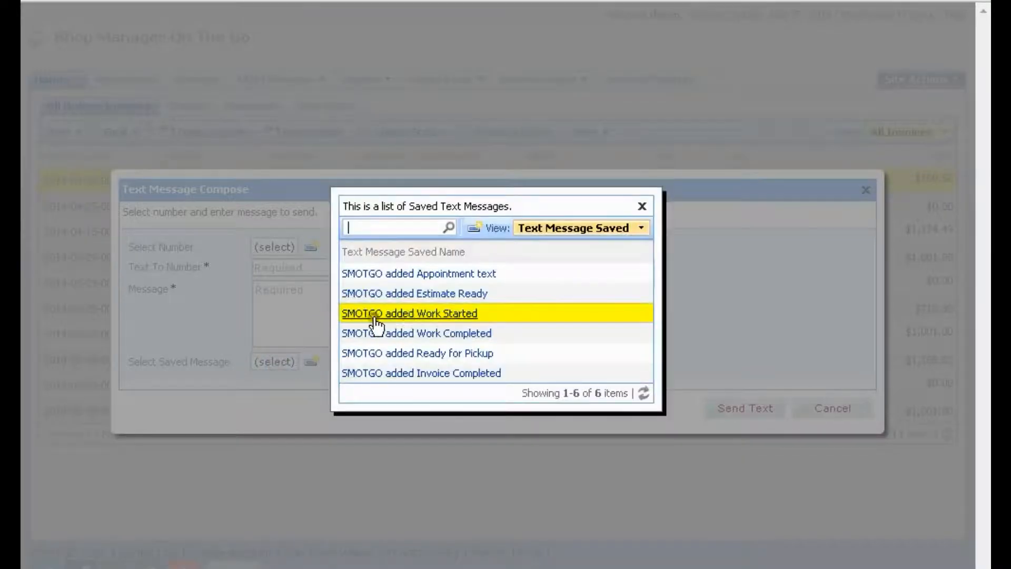
left_click(420, 314)
Enter the customer's phone number as the recipient and send the text
left_click(292, 270)
type("2407")
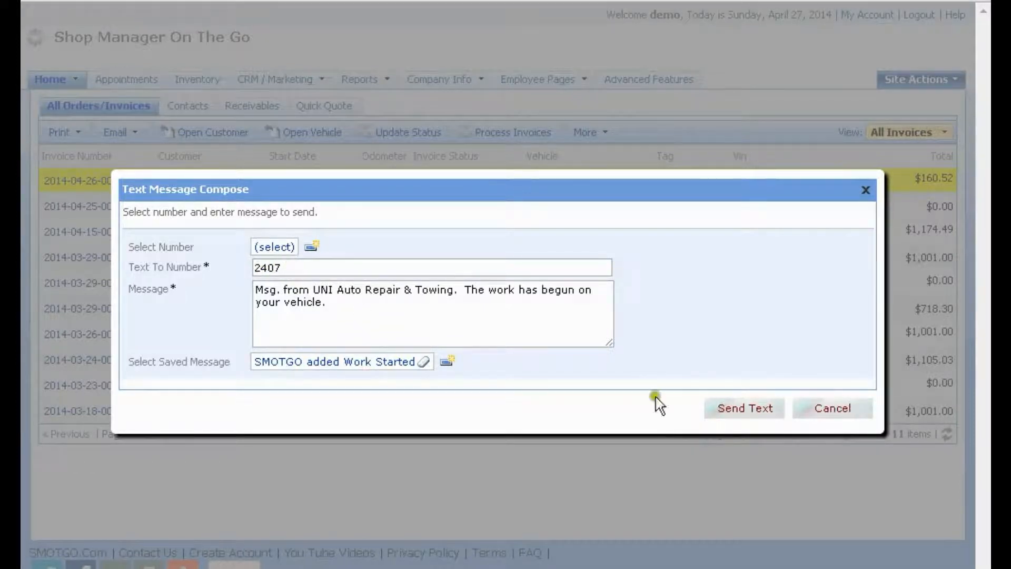
left_click(741, 413)
left_click(288, 266)
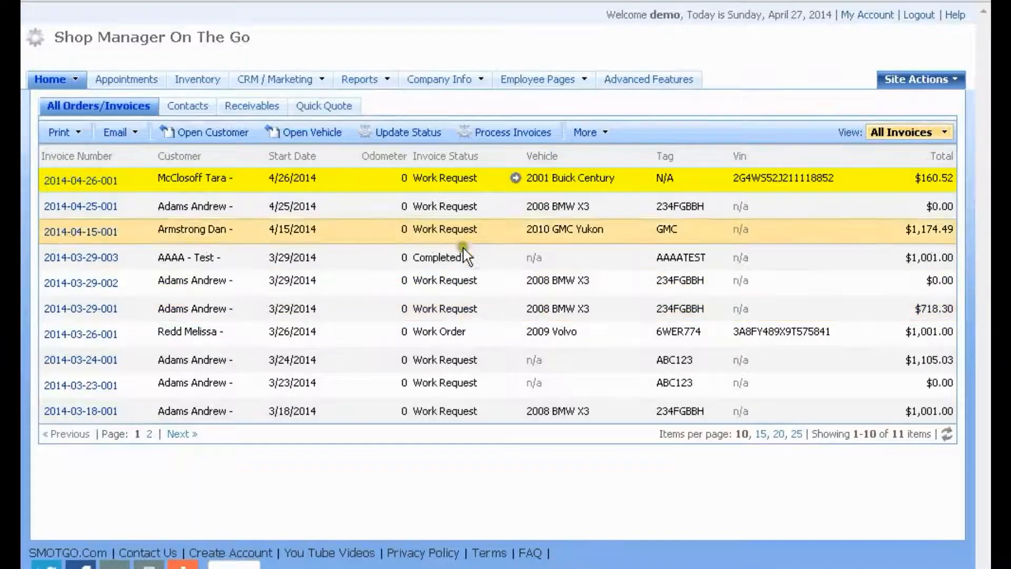
Look through the extra invoice actions, then refresh the All Orders/Invoices list
mouse_move(463, 79)
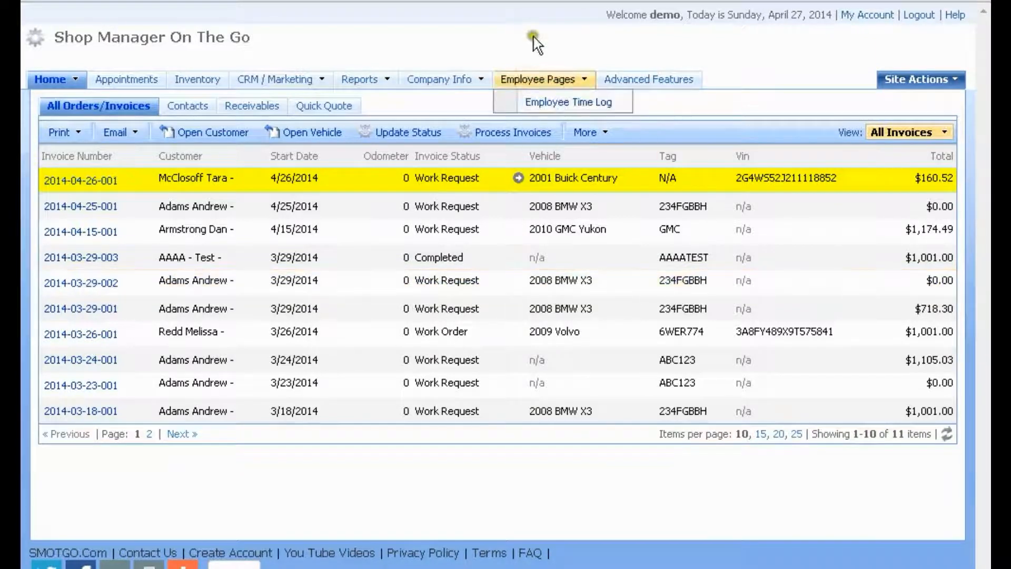
left_click(586, 132)
left_click(921, 477)
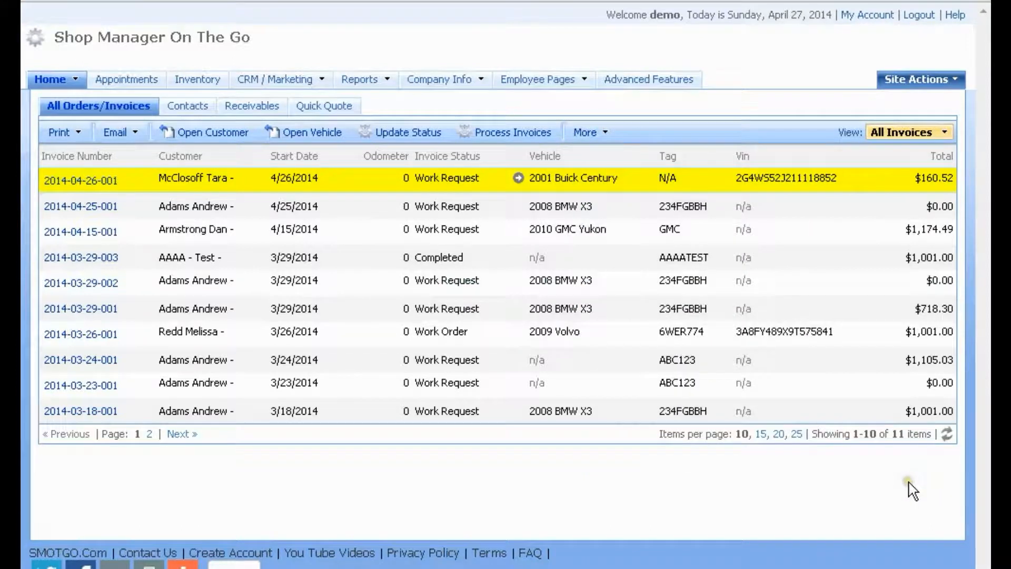
left_click(947, 435)
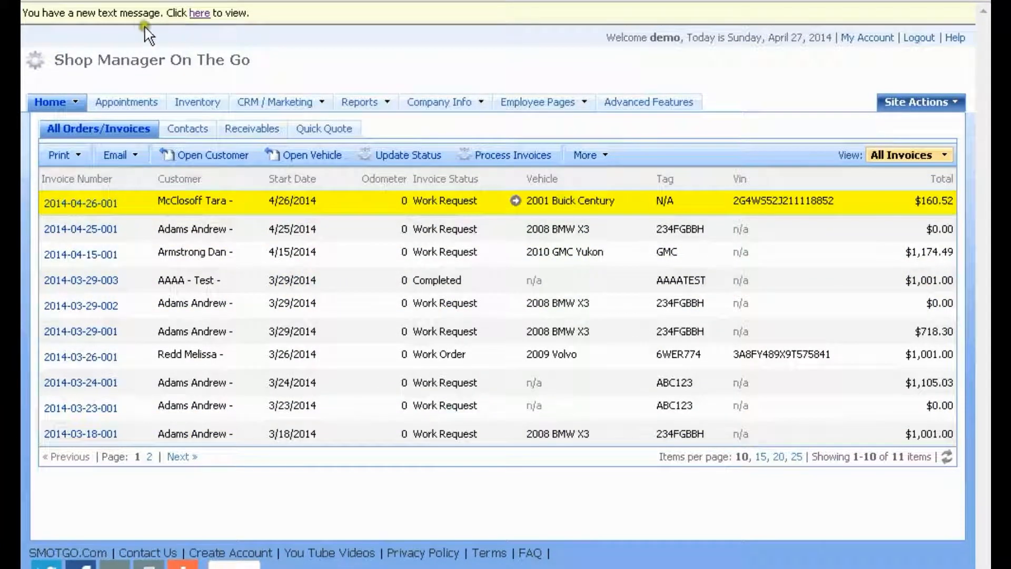
left_click_drag(27, 14, 158, 10)
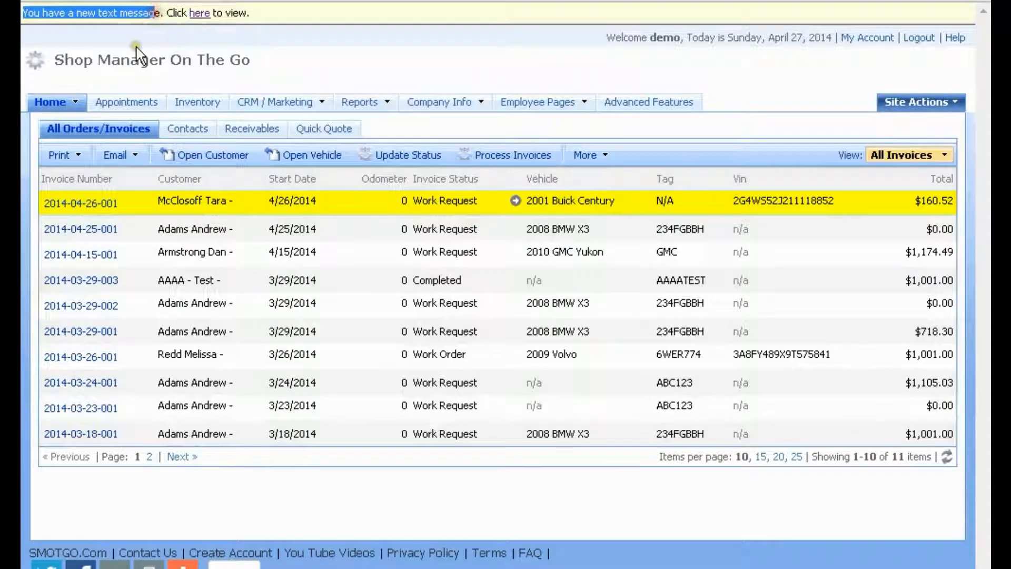
left_click(198, 15)
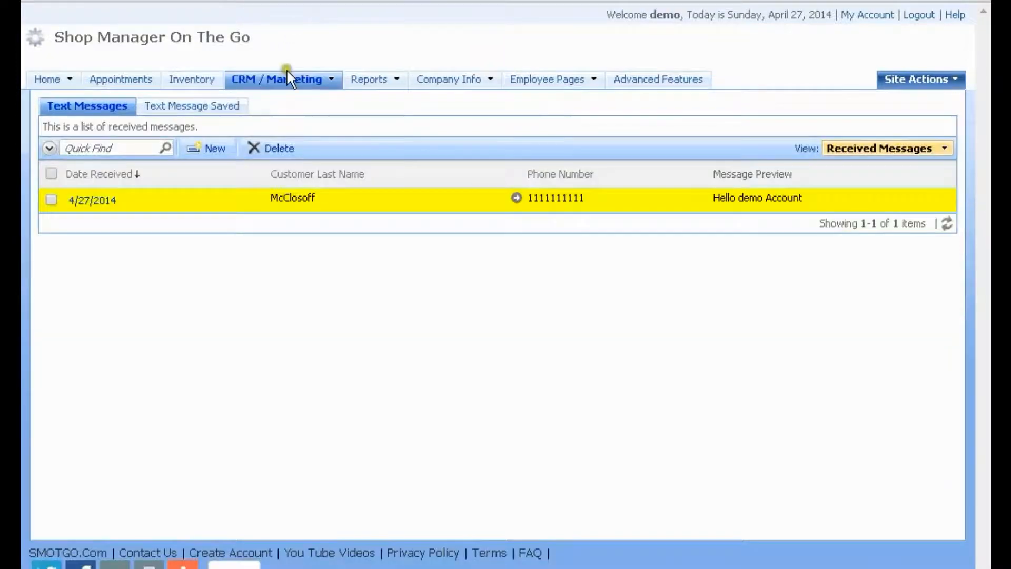
mouse_move(289, 82)
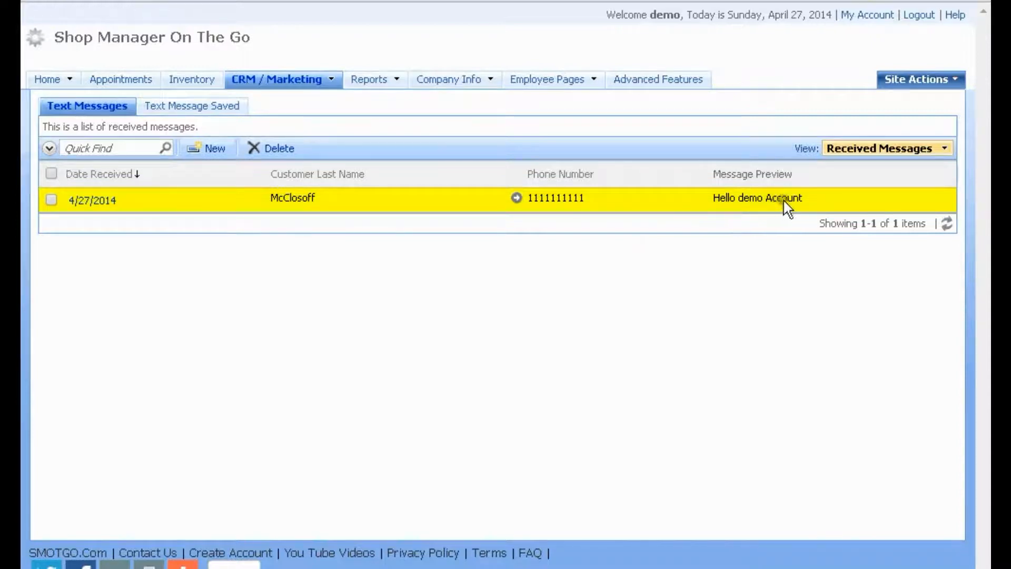
left_click(943, 150)
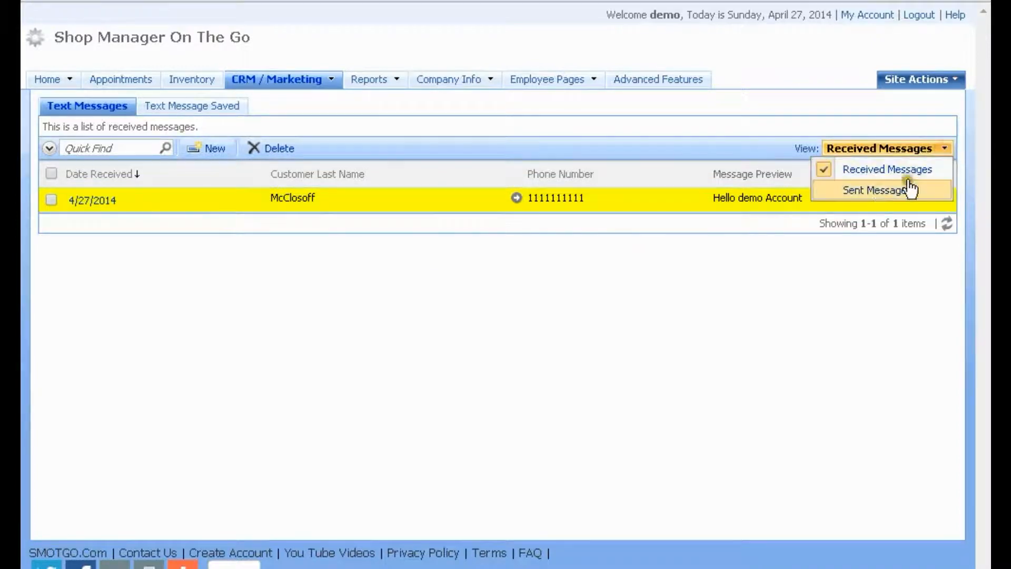
left_click(880, 191)
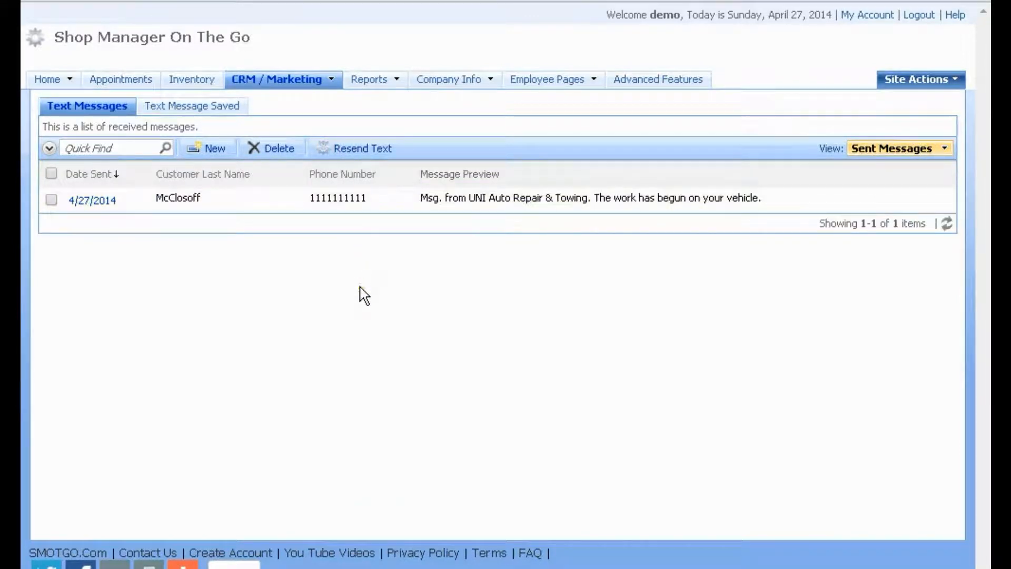
left_click(462, 197)
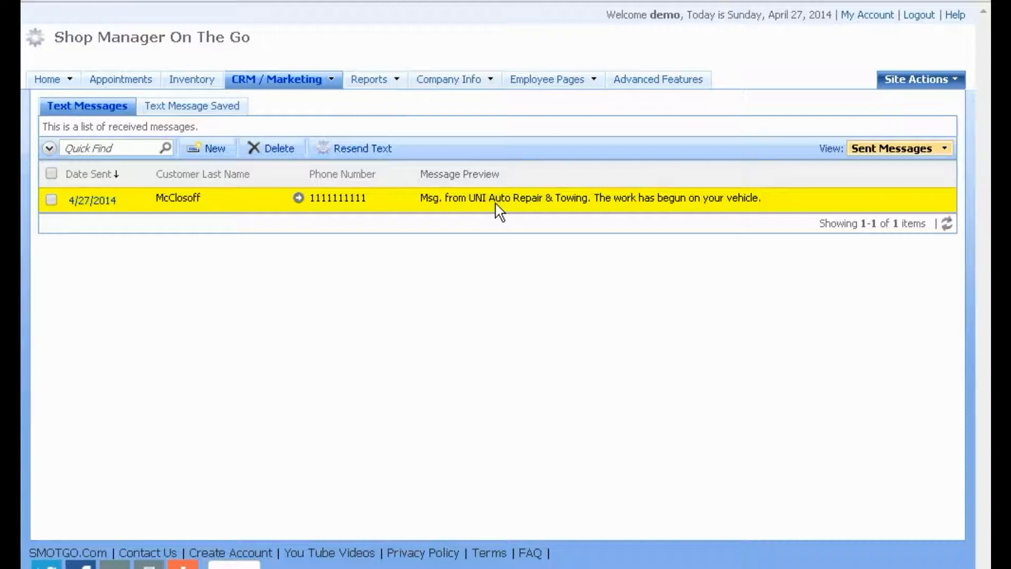
left_click(945, 149)
left_click(925, 185)
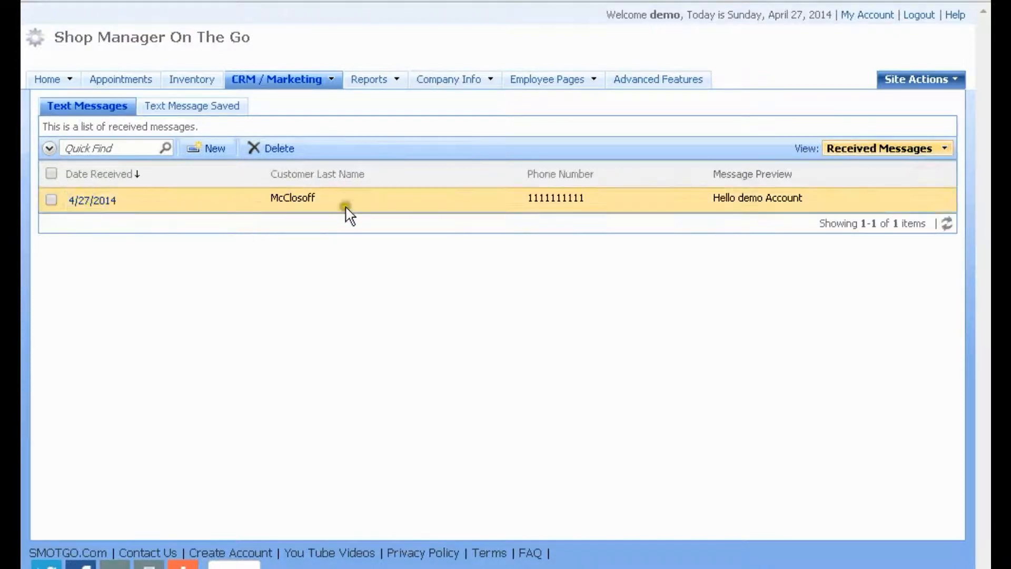
left_click(97, 201)
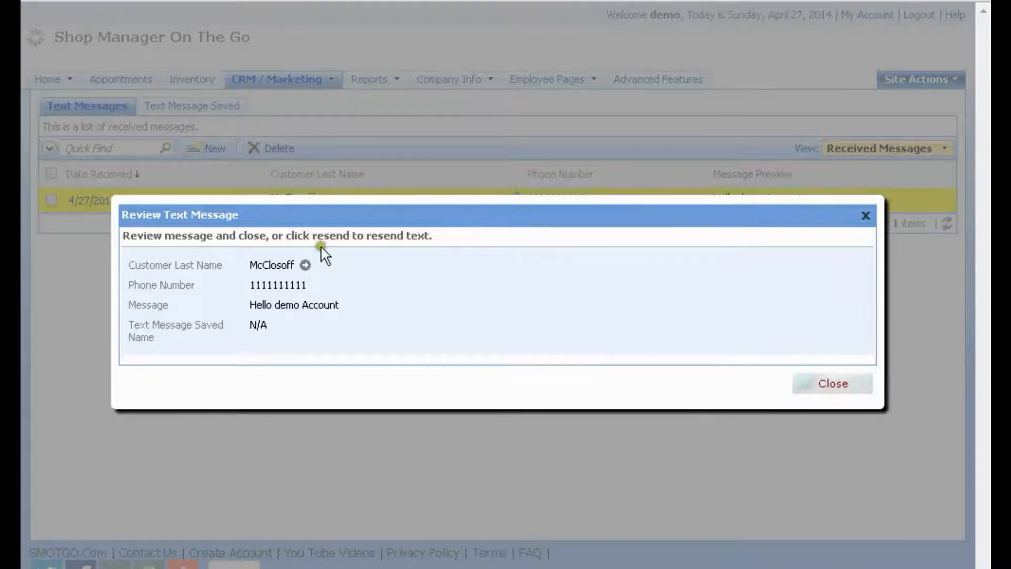
left_click(832, 379)
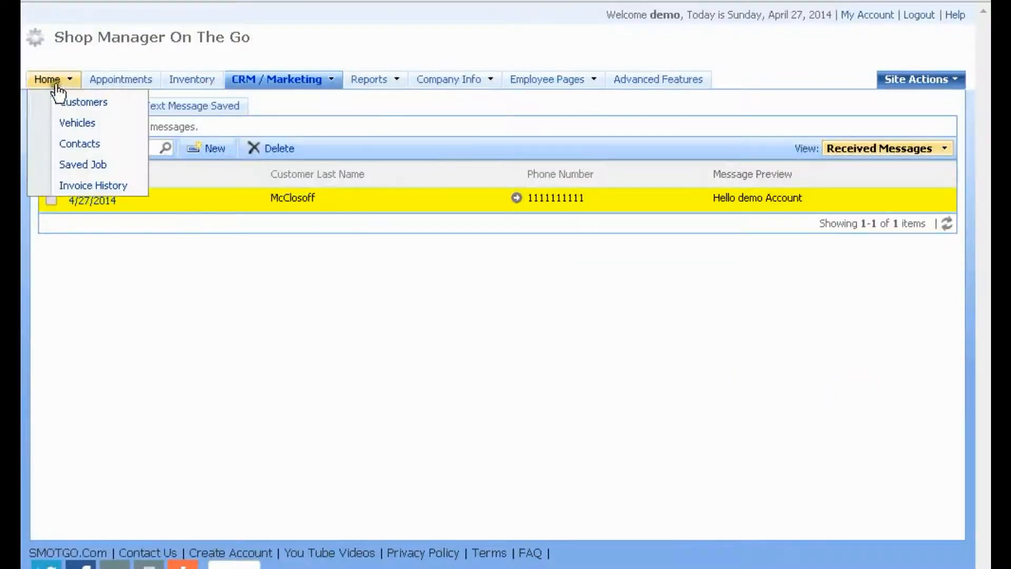
On the Customers page, start a text, cancel it, and view the customer's phone numbers
left_click(59, 100)
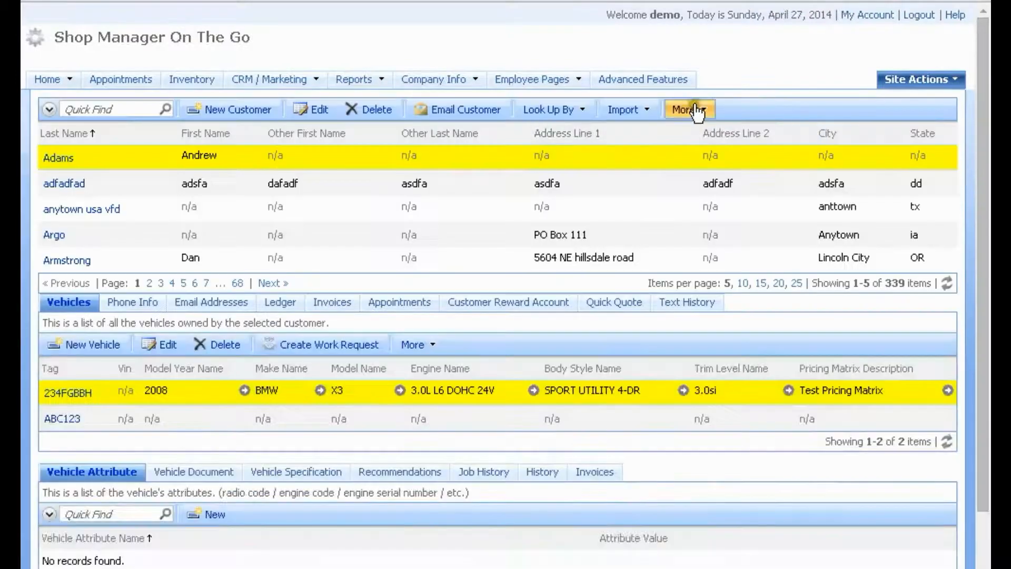
left_click(698, 111)
left_click(728, 165)
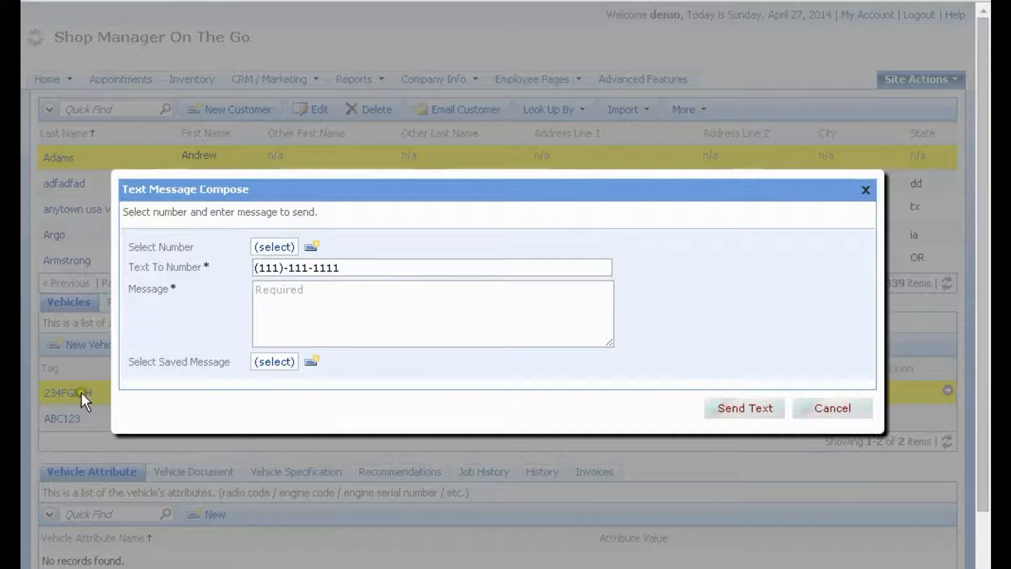
left_click(831, 409)
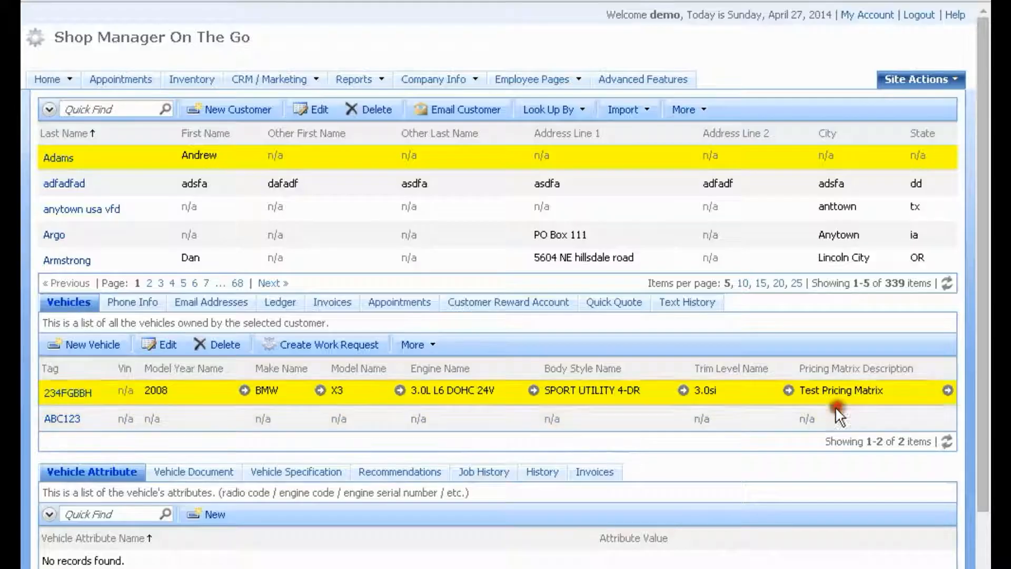
left_click(125, 305)
left_click(730, 390)
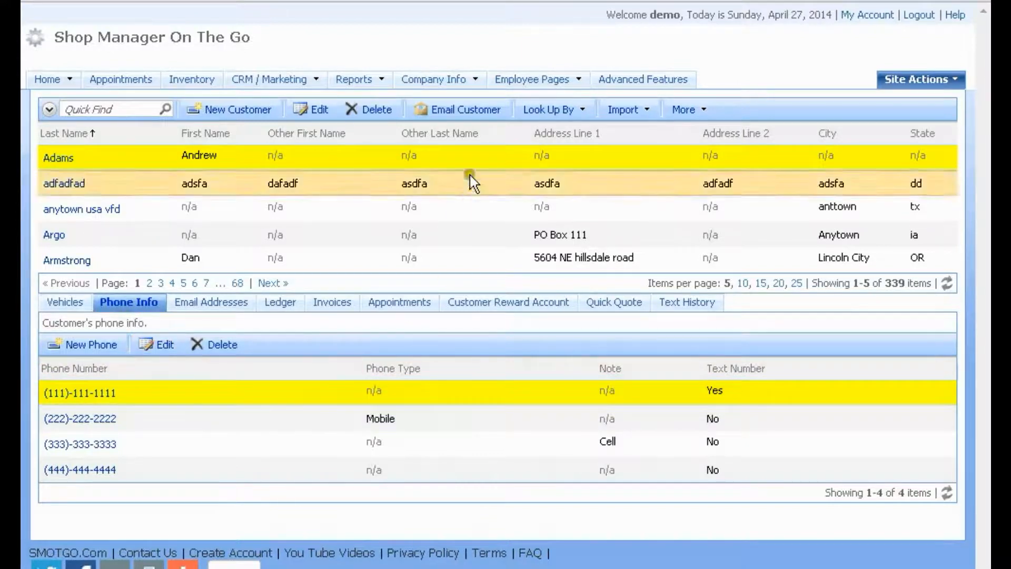
Start a text from the invoice list's Email menu, cancel it, and go to CRM / Marketing messages
mouse_move(550, 90)
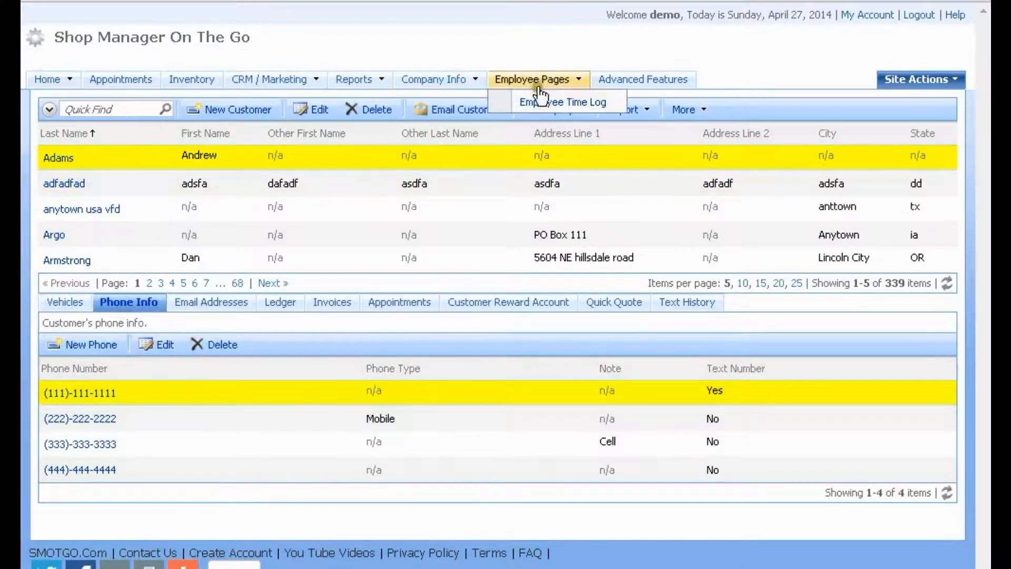
left_click(47, 84)
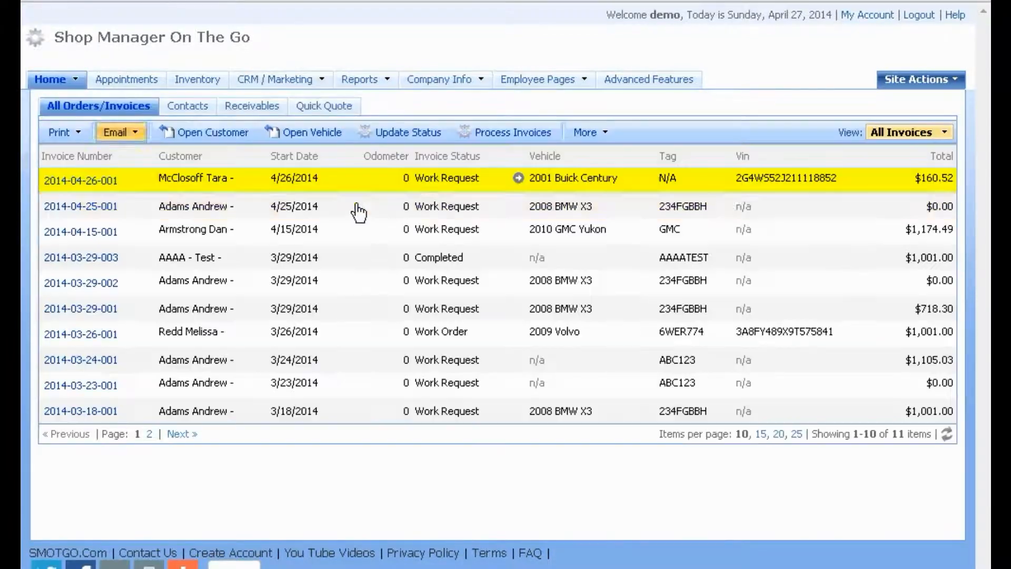
left_click(611, 136)
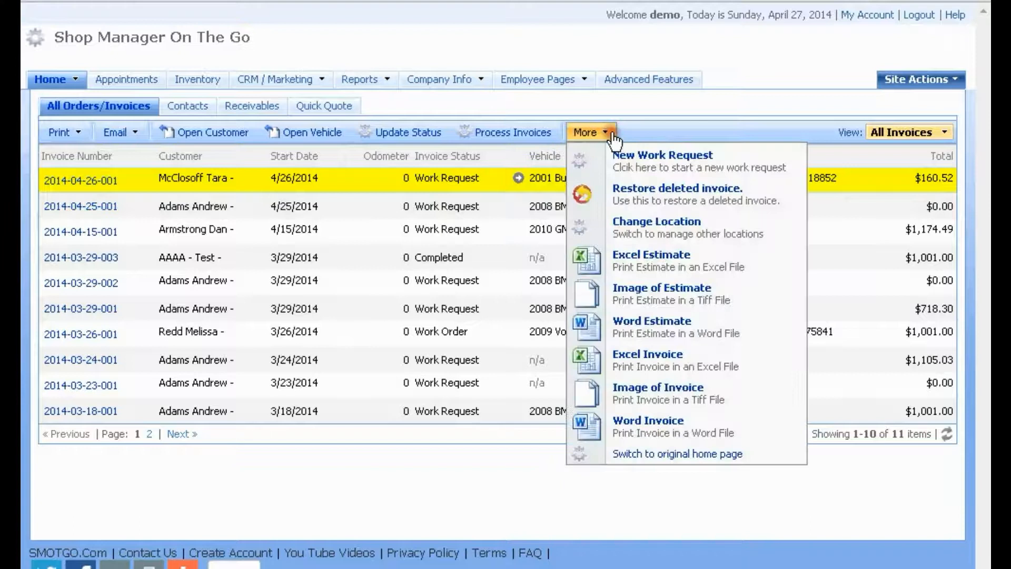
left_click(136, 136)
left_click(165, 255)
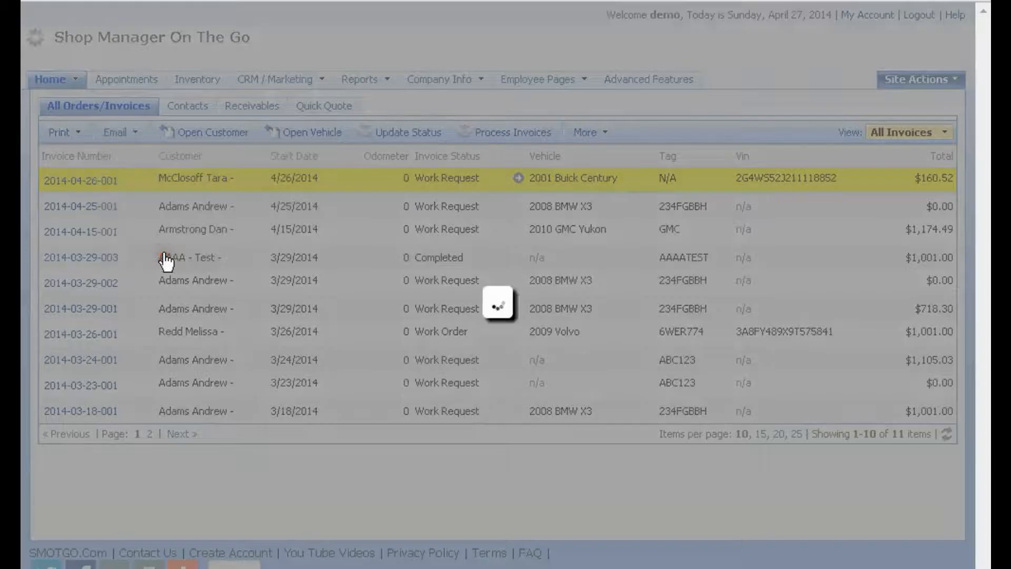
left_click(838, 409)
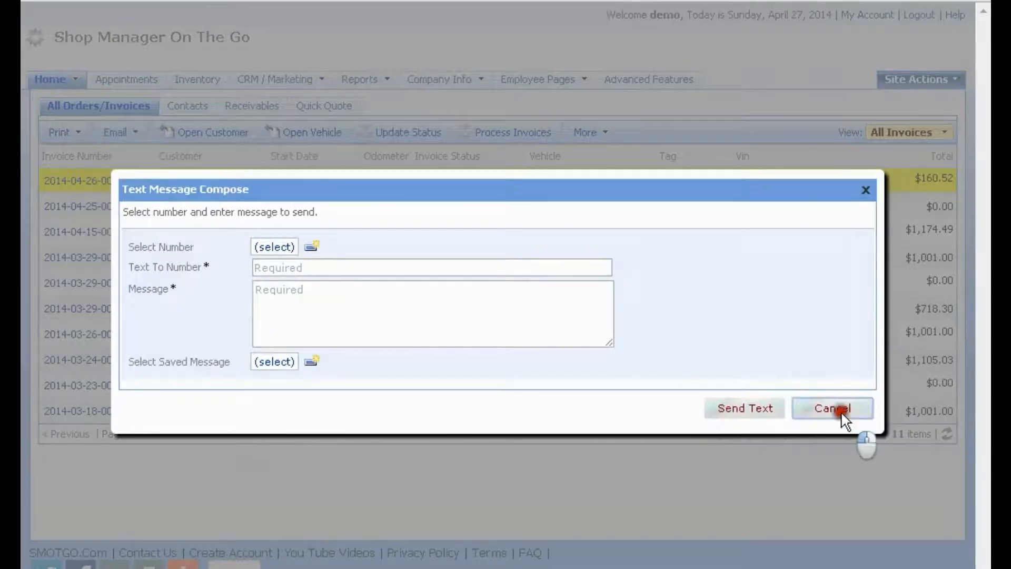
left_click(273, 81)
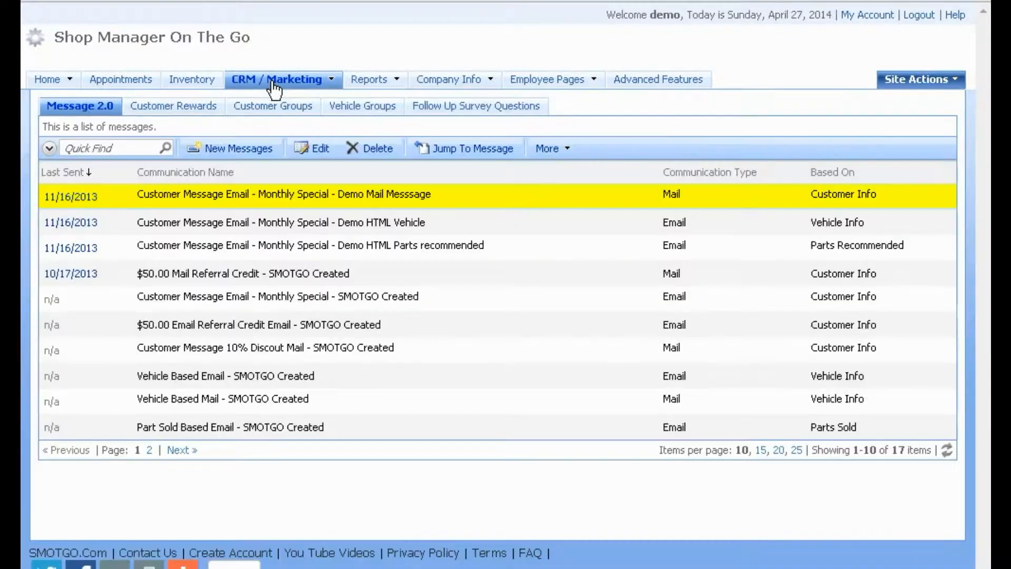
Duplicate the Demo Mail Messsage monthly special message and confirm
mouse_move(598, 73)
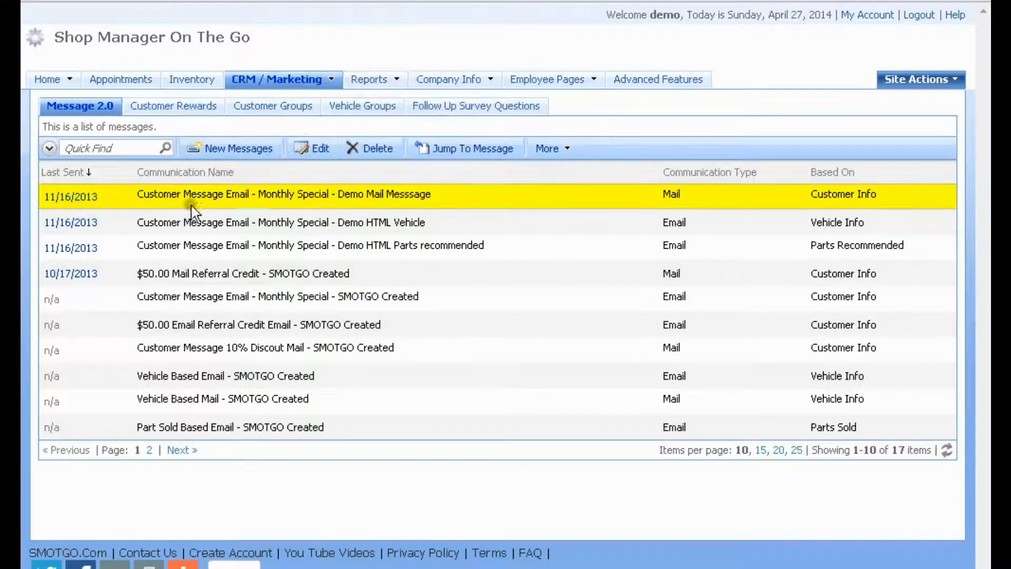
left_click(179, 451)
left_click(66, 375)
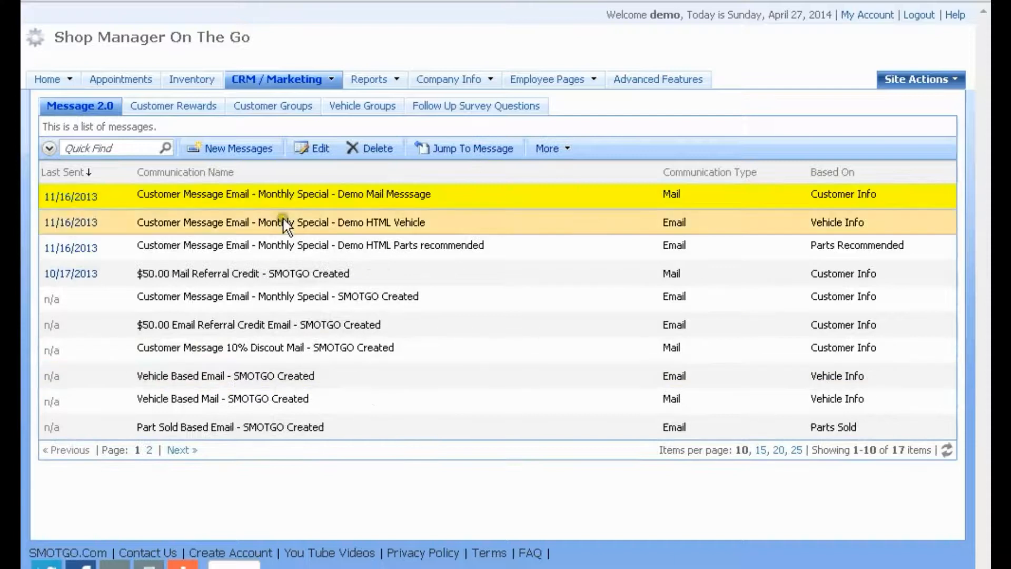
left_click(463, 197)
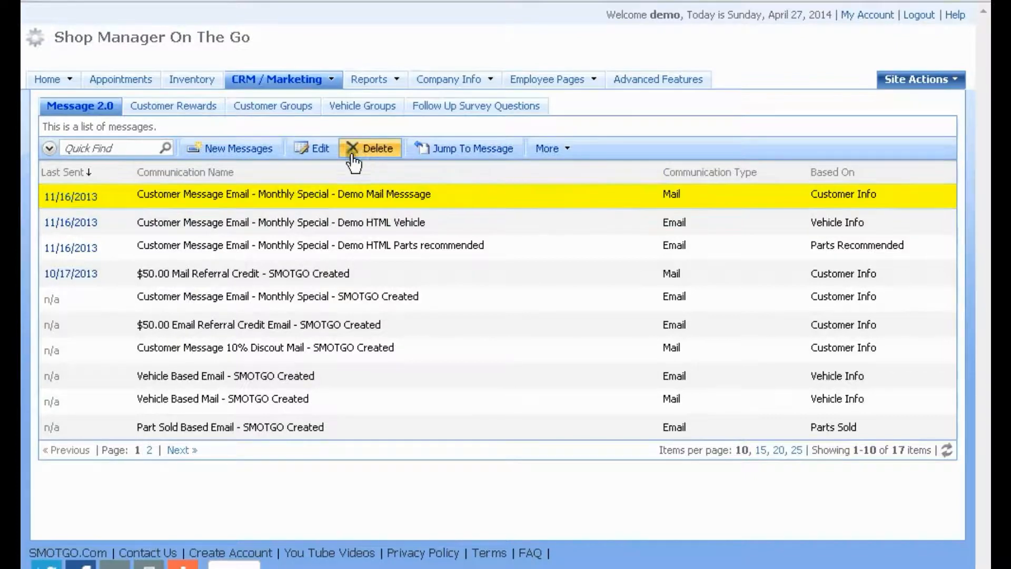
left_click(561, 154)
left_click(587, 179)
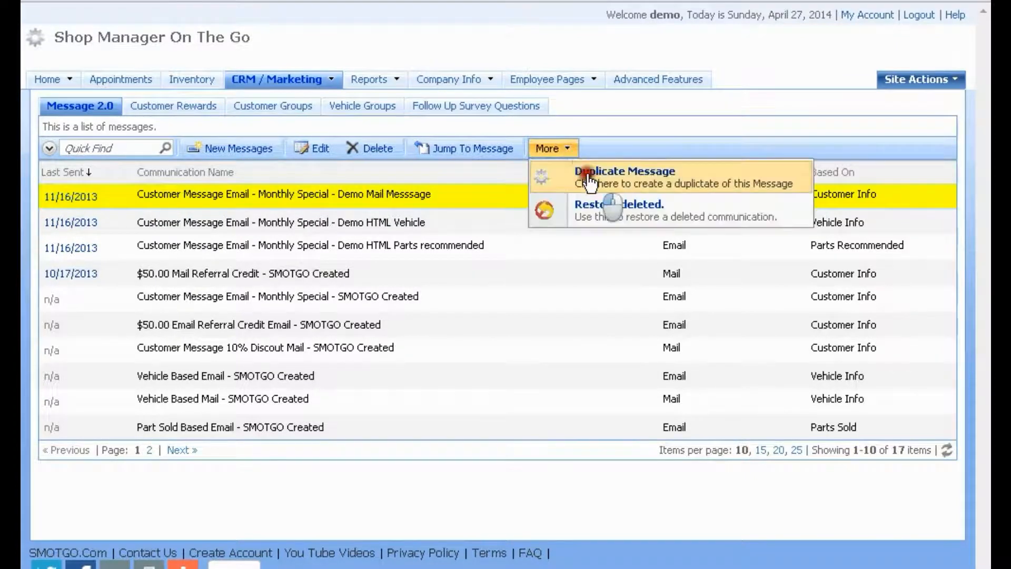
left_click(537, 97)
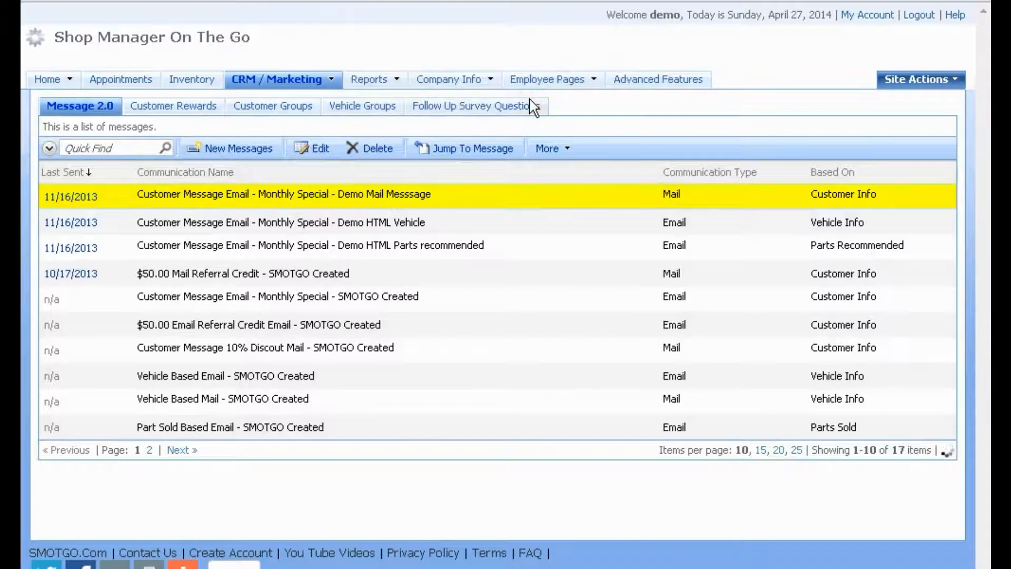
Select the duplicated copy on page 2 and open it for editing
left_click(179, 450)
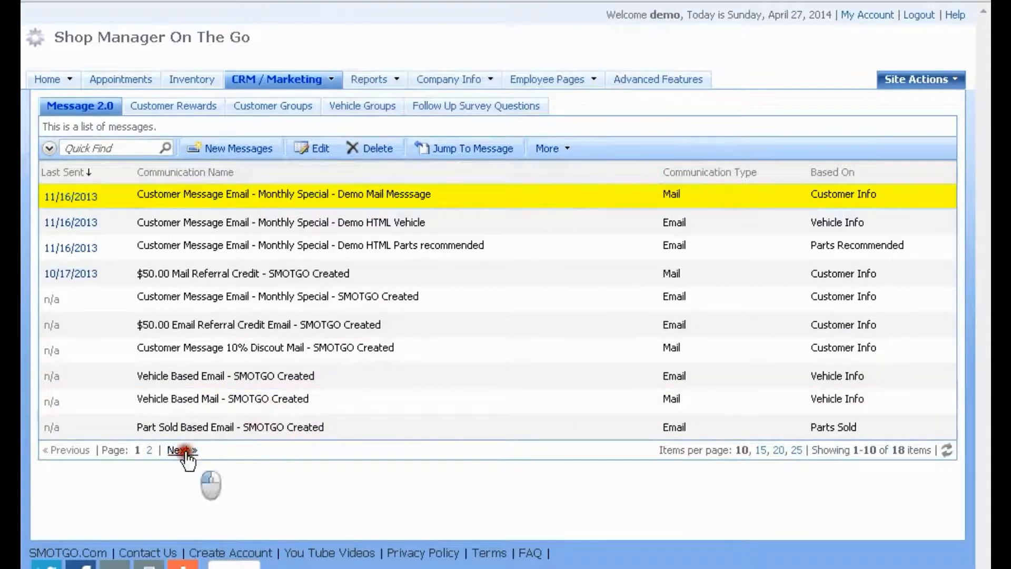
left_click(445, 376)
left_click(305, 150)
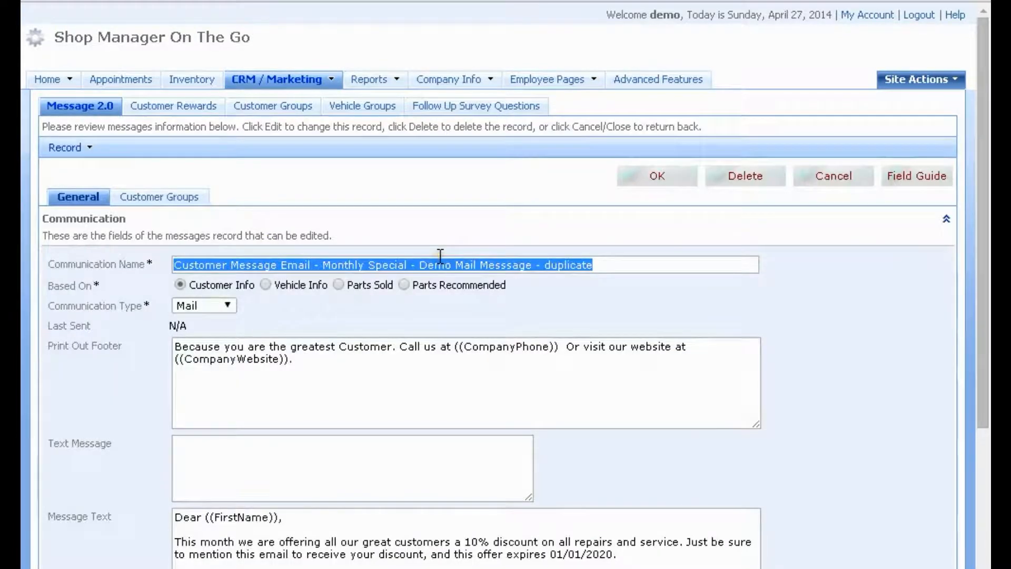
Rename the copy 'First Text', make it a Text type reading 'Weekly Special', and save
type("Firt")
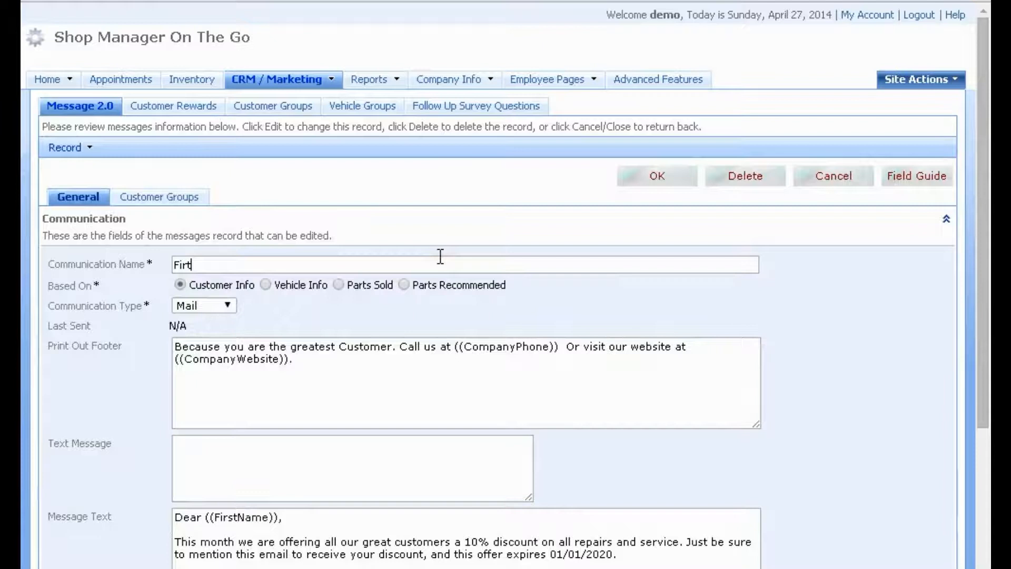
key("BackSpace")
type("st Text")
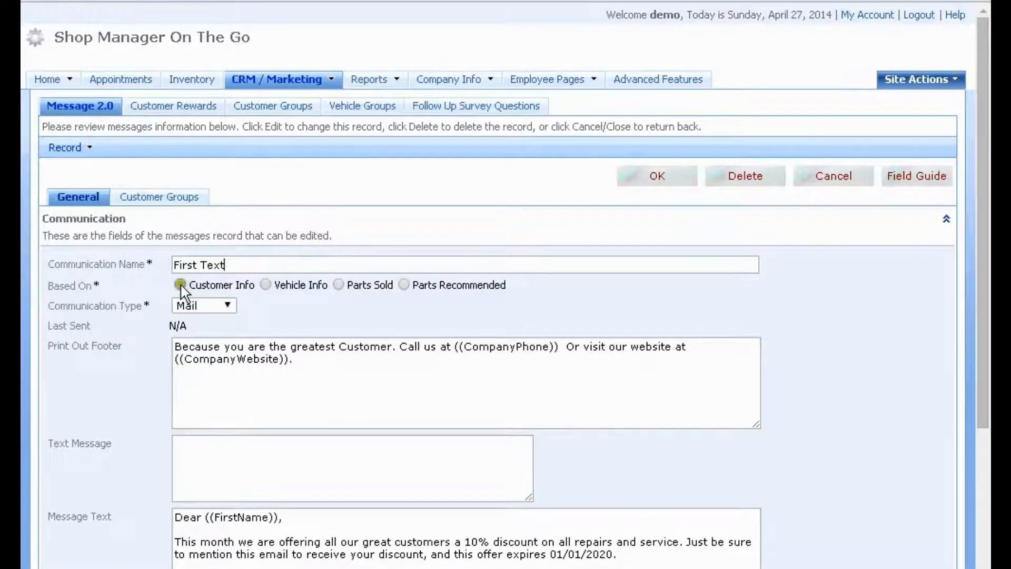
left_click(227, 306)
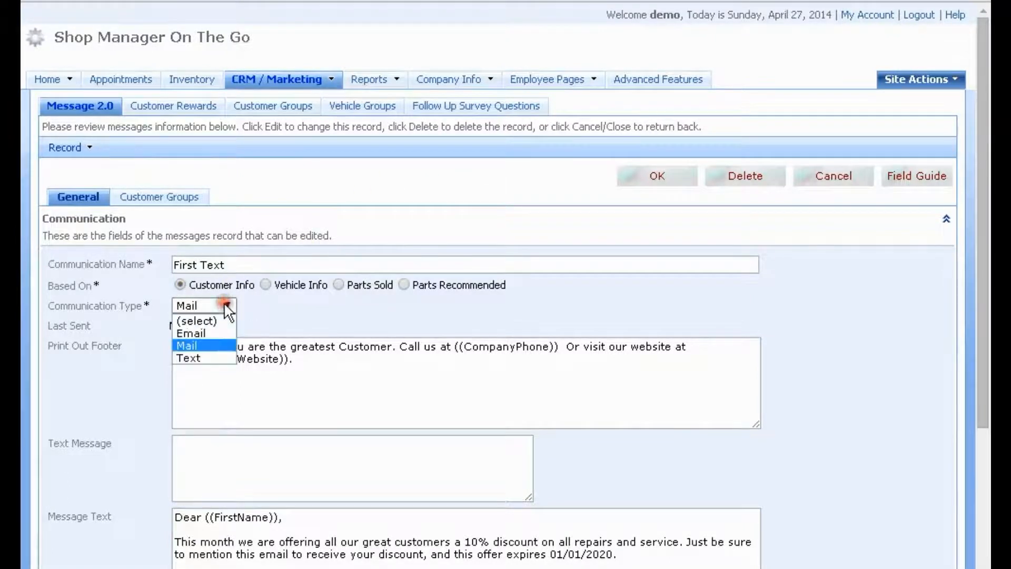
left_click(206, 358)
left_click(205, 360)
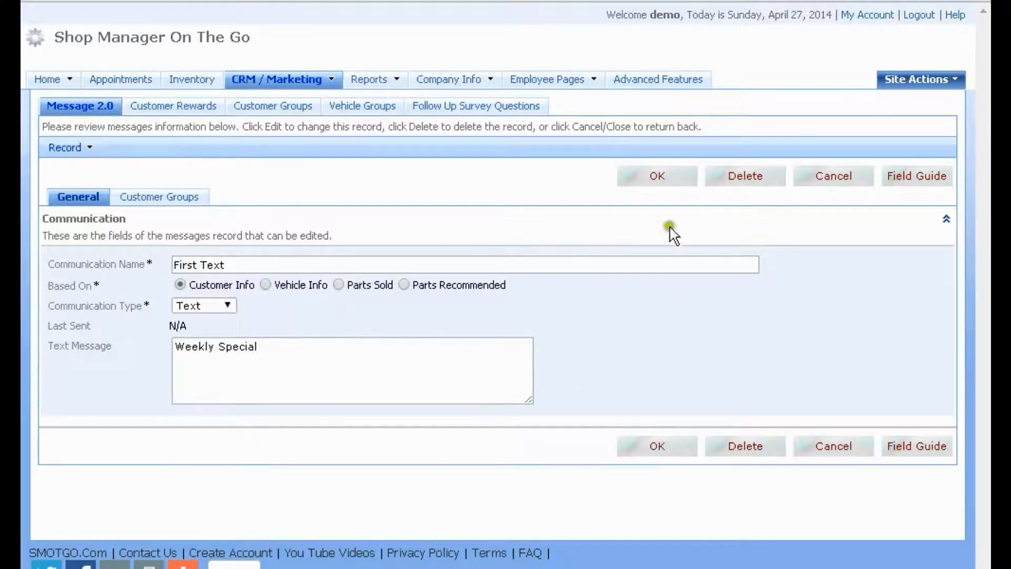
left_click(654, 176)
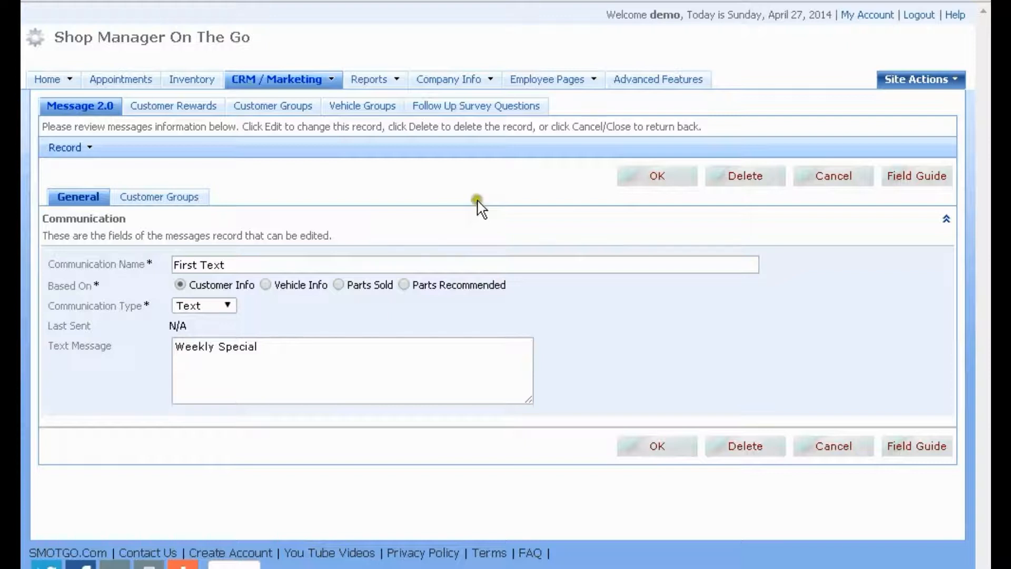
left_click(657, 177)
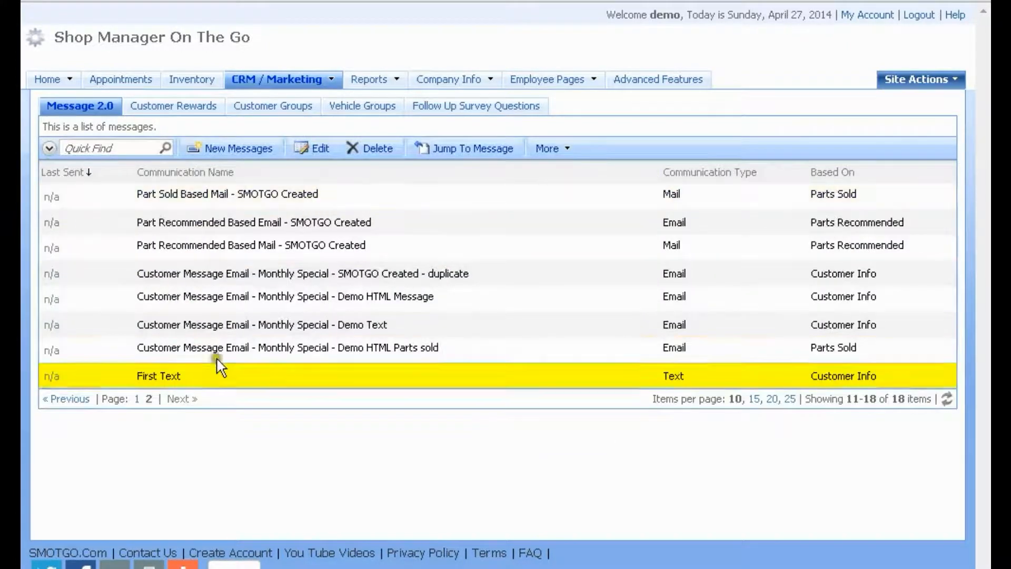
Check First Text's Regular Customer group and general details, then cancel back to the messages list
left_click(326, 151)
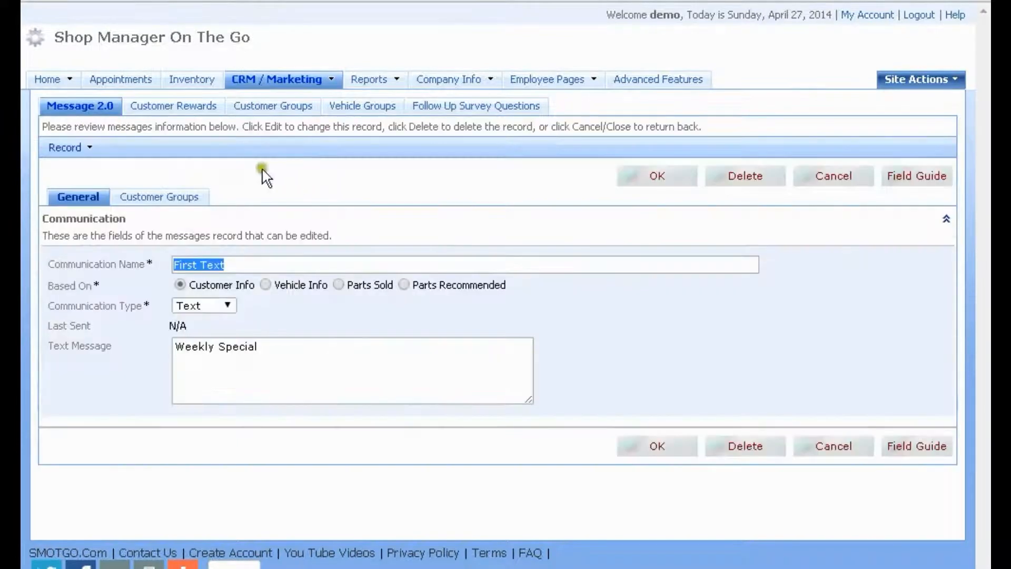
left_click(159, 201)
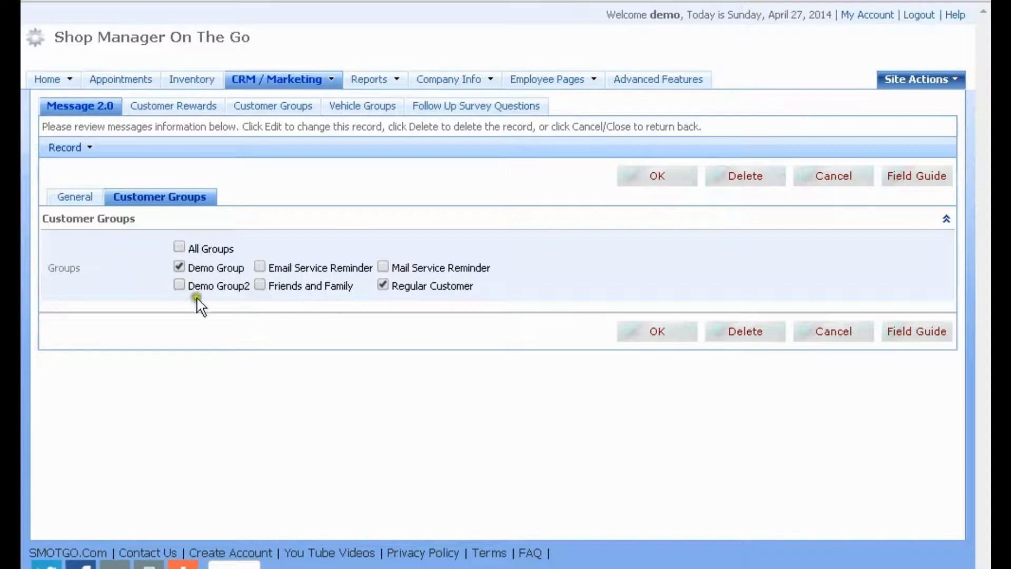
left_click_drag(242, 269, 189, 268)
left_click(274, 108)
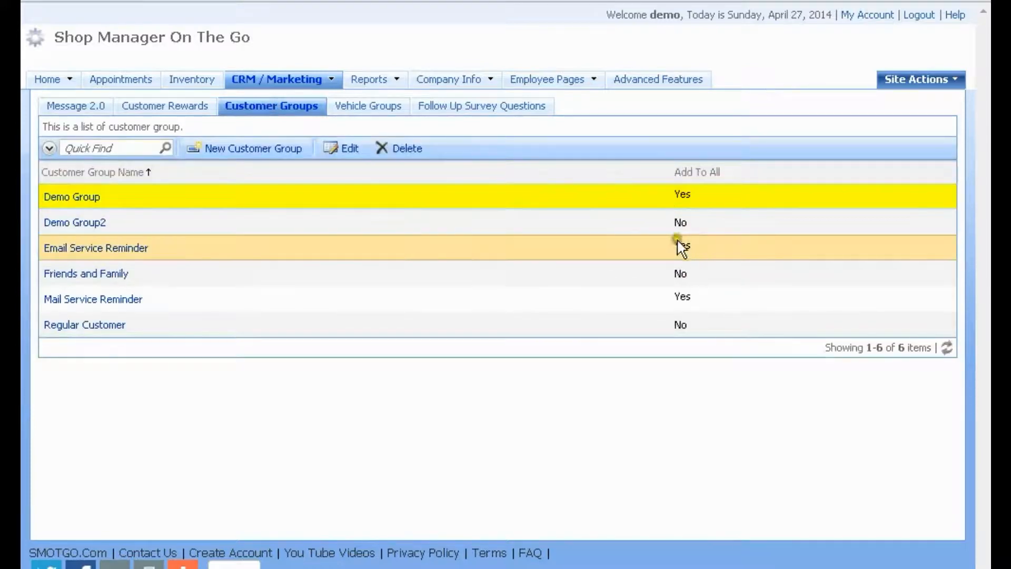
left_click(68, 107)
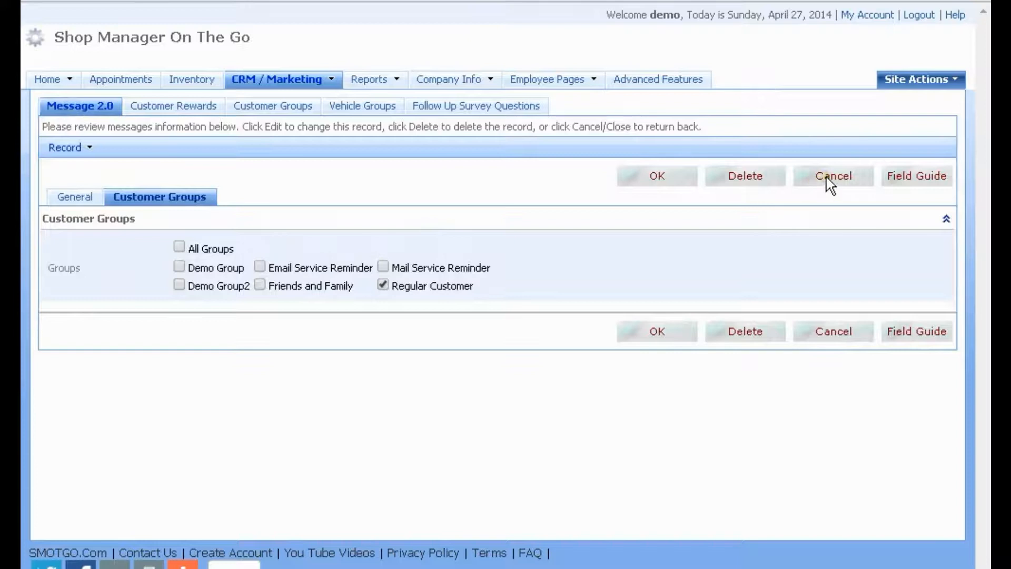
left_click(74, 196)
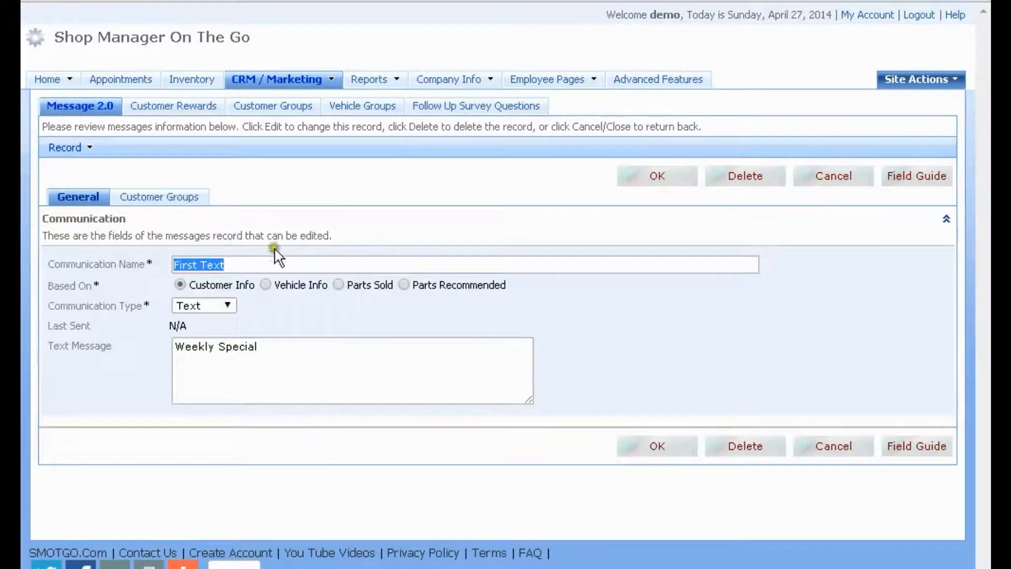
left_click(811, 176)
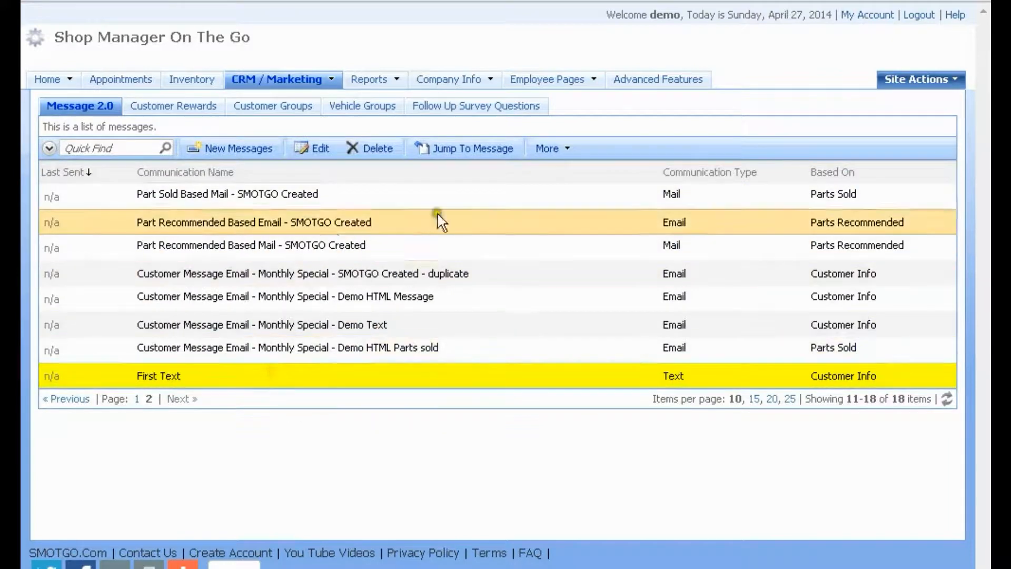
Inspect the First Text message's targeted Customer List and its empty Message Send List, then go to Customers
left_click(461, 149)
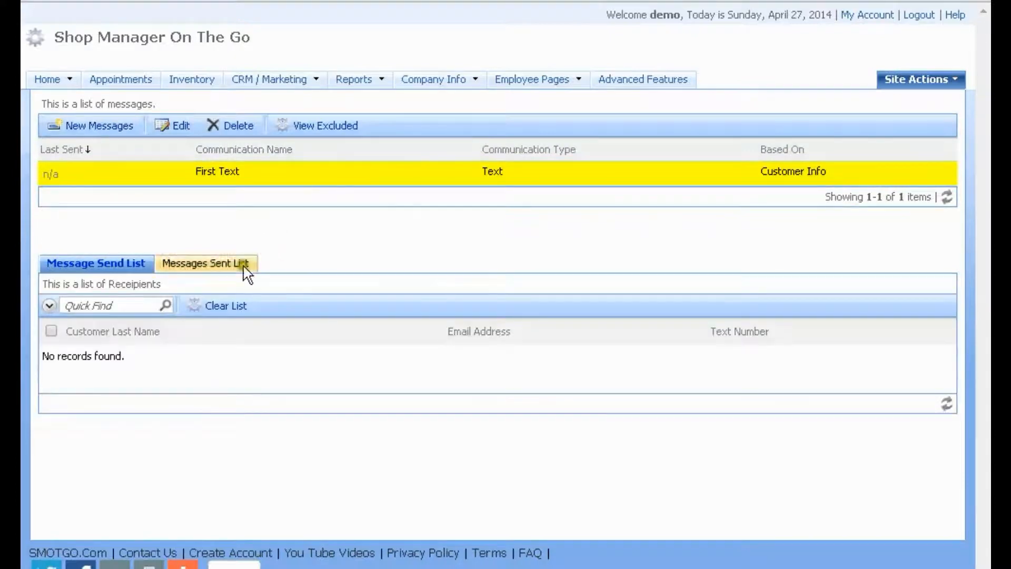
left_click(246, 295)
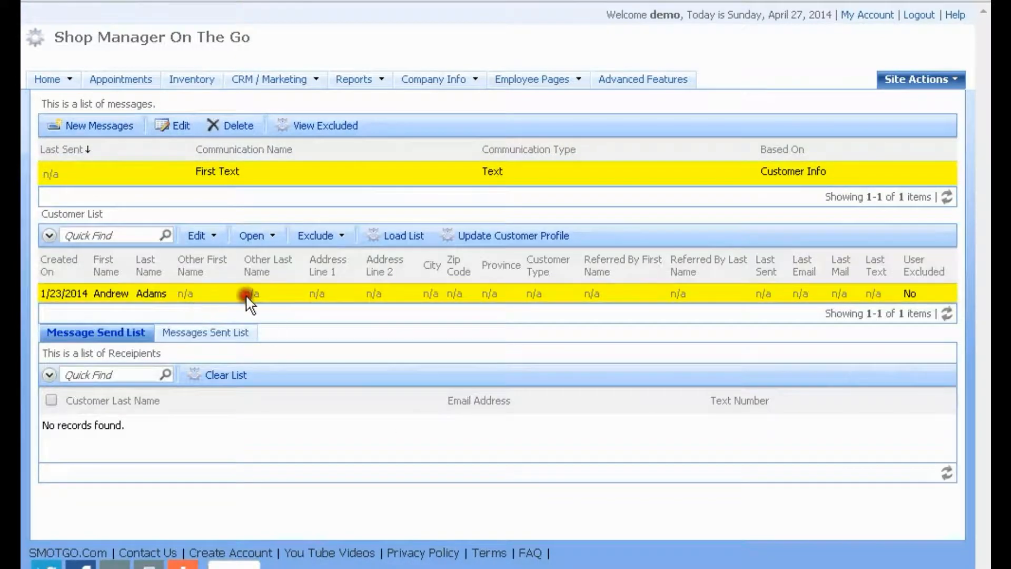
left_click(596, 288)
left_click(449, 176)
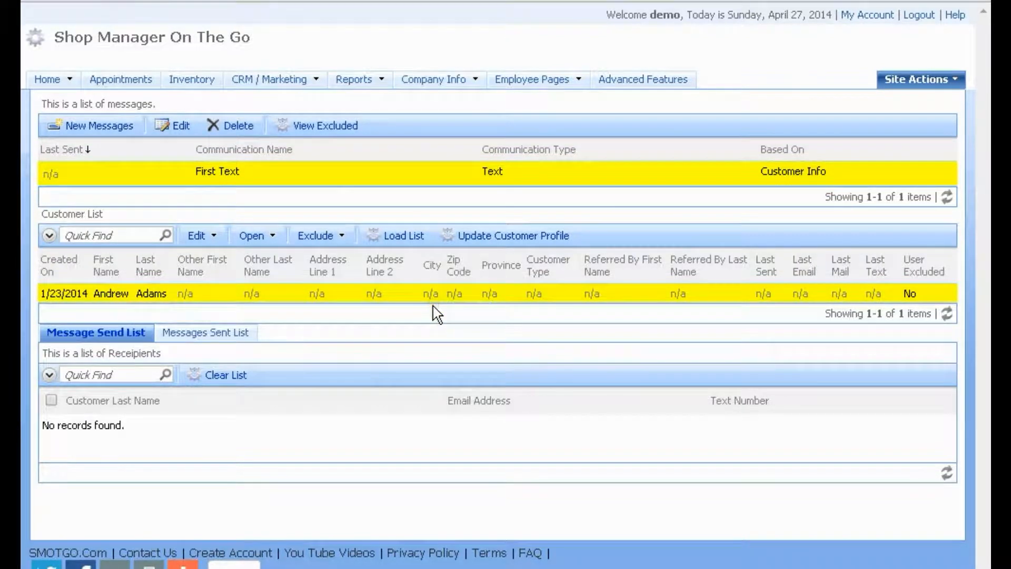
left_click(429, 289)
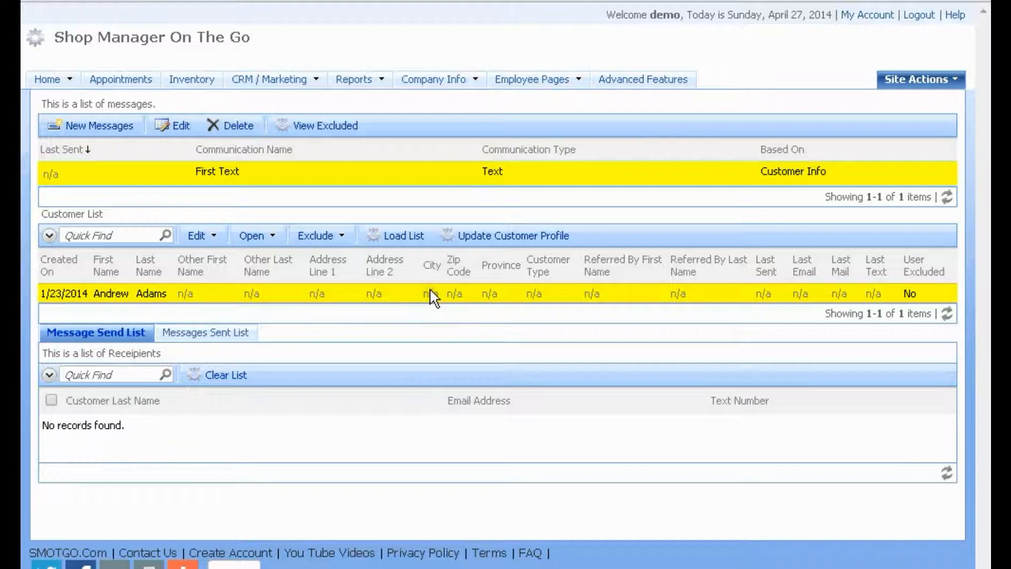
mouse_move(47, 79)
left_click(62, 101)
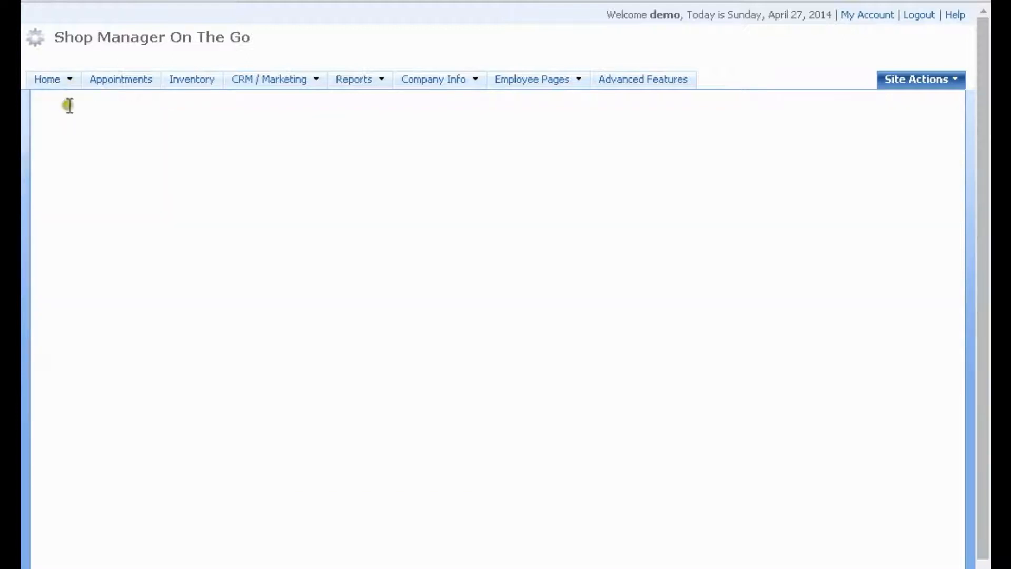
On the second customer's Phone Info tab, add a new phone number flagged as a Text Number
left_click(285, 183)
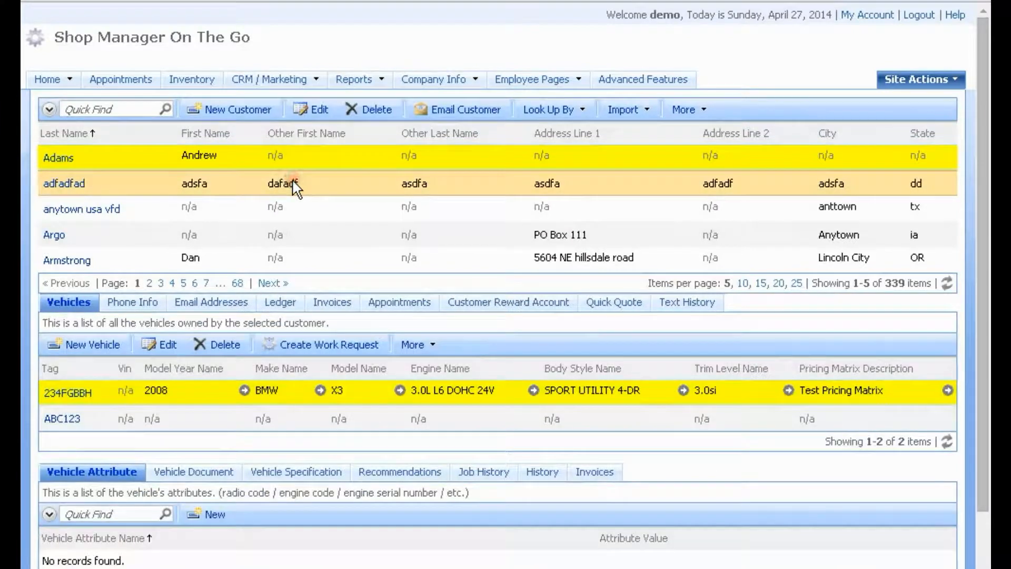
left_click(138, 315)
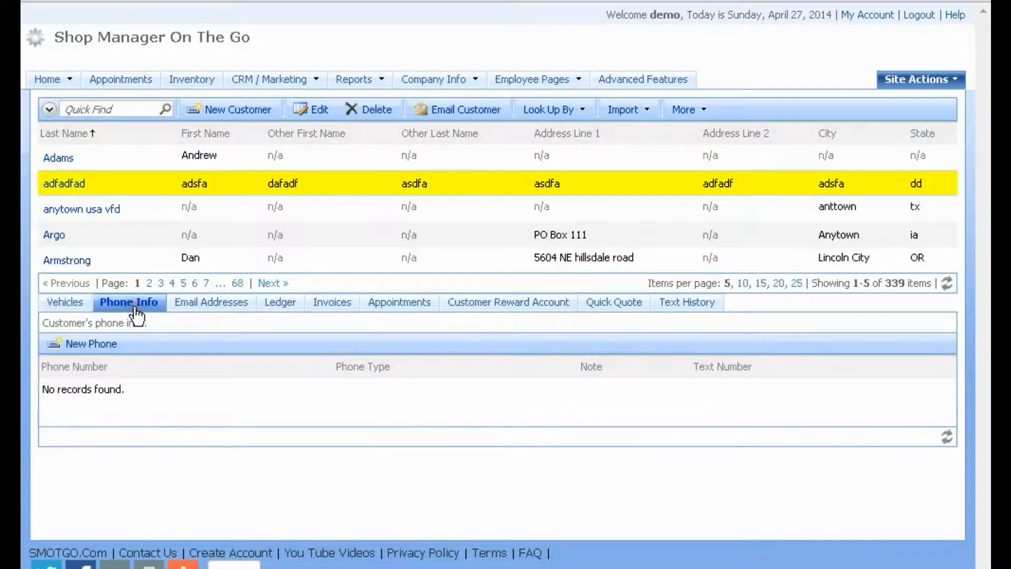
left_click(88, 346)
left_click(290, 308)
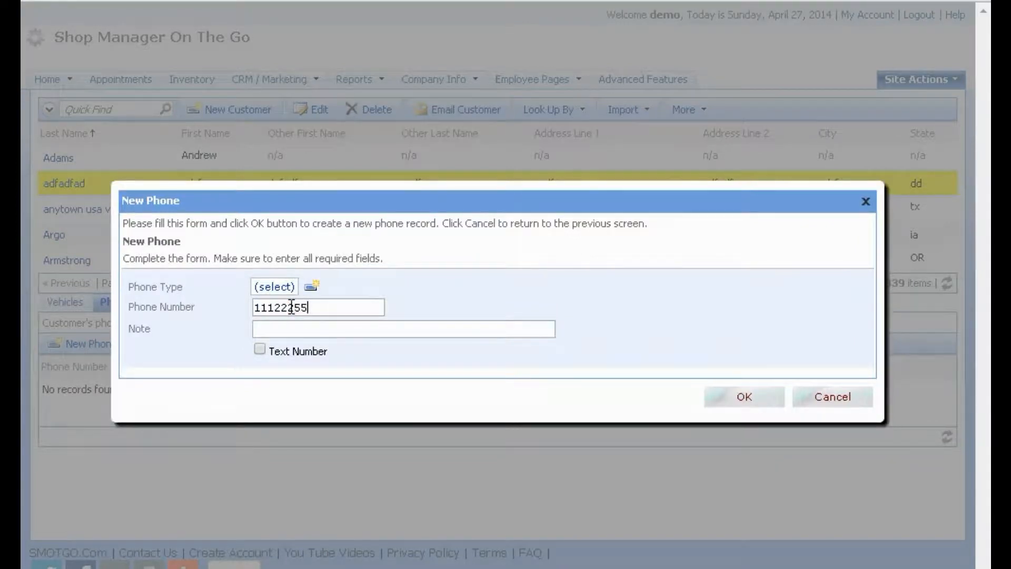
left_click(260, 349)
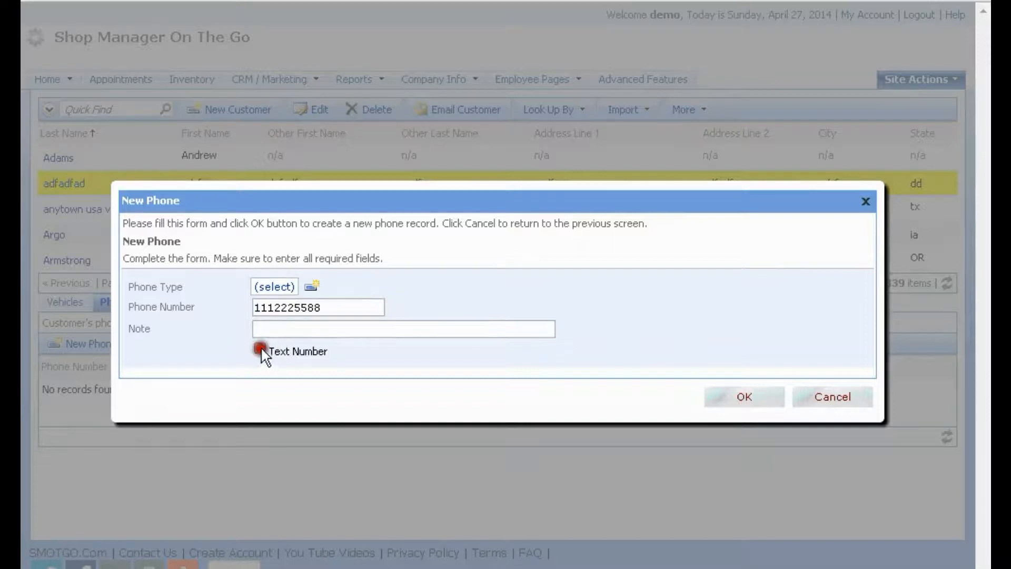
left_click(738, 394)
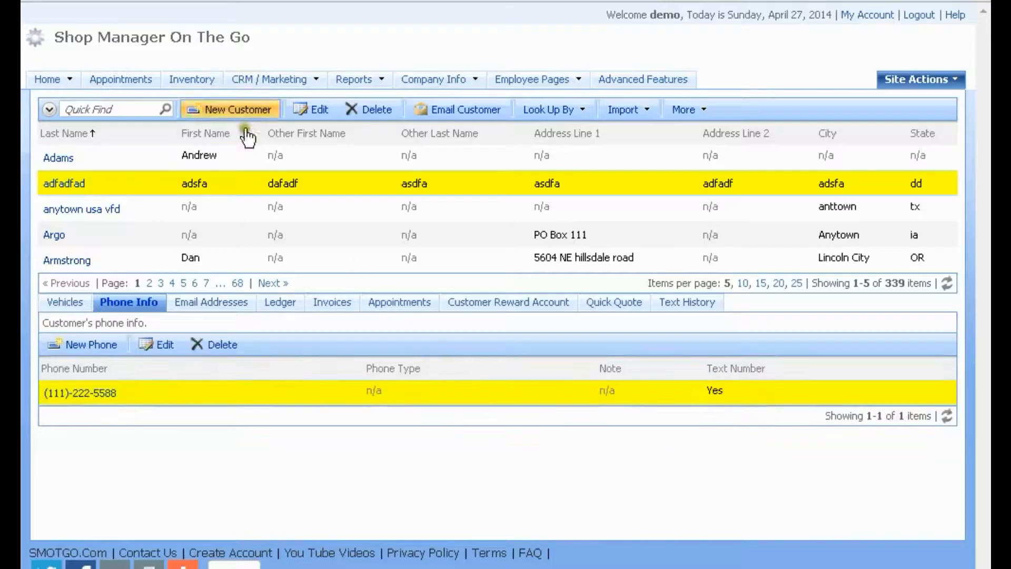
Back on First Text, target the newly added customer and load both customers into the send list
left_click(43, 0)
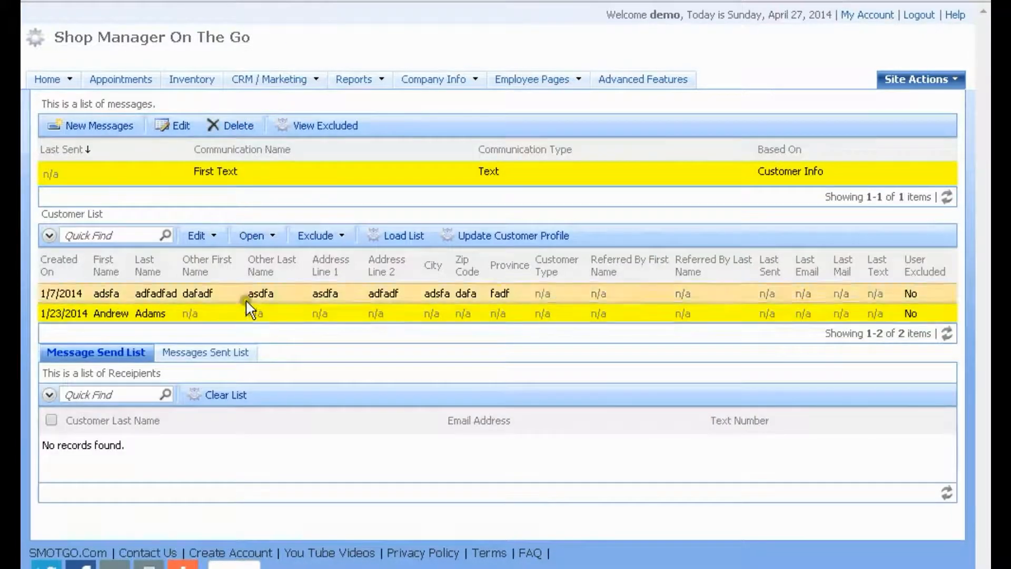
left_click(355, 293)
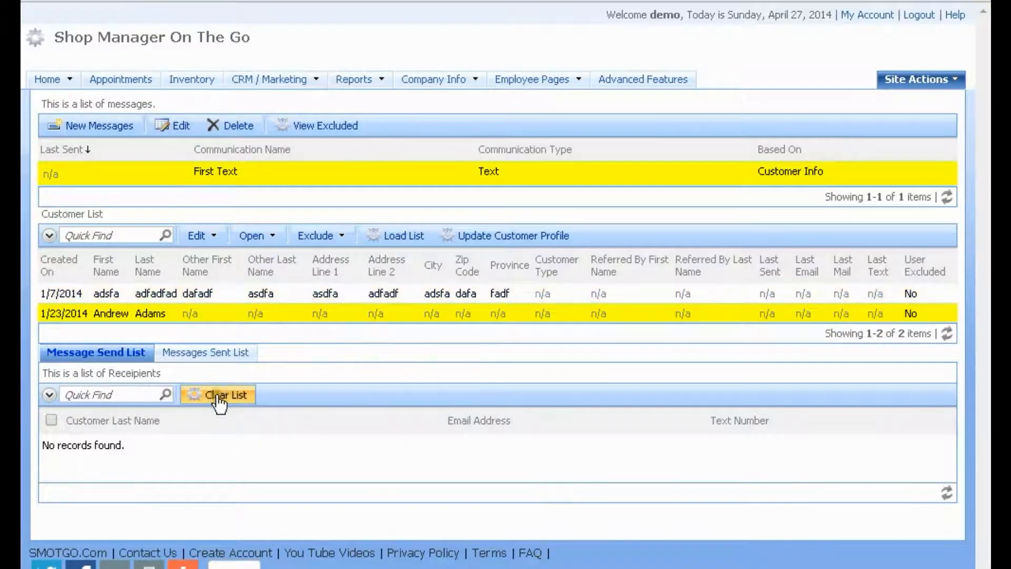
left_click(396, 242)
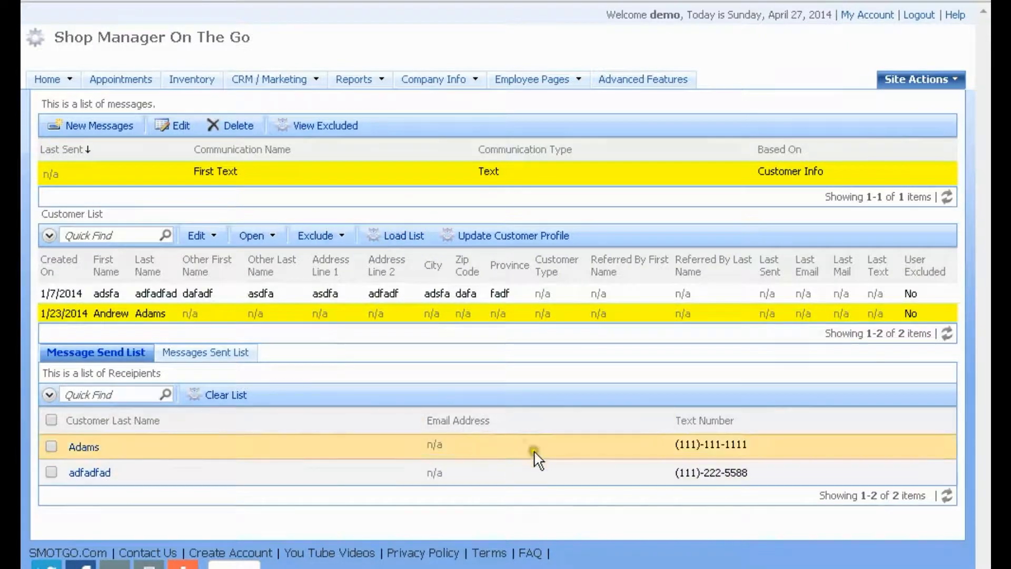
Open the first recipient's details to check its text number and email subject, then close them
left_click_drag(754, 445, 678, 444)
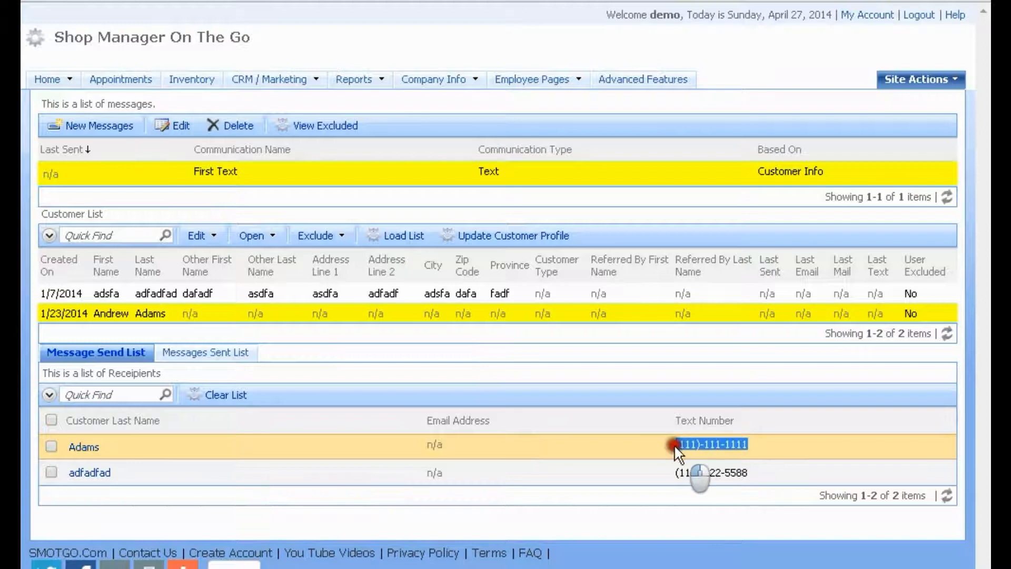
left_click(80, 448)
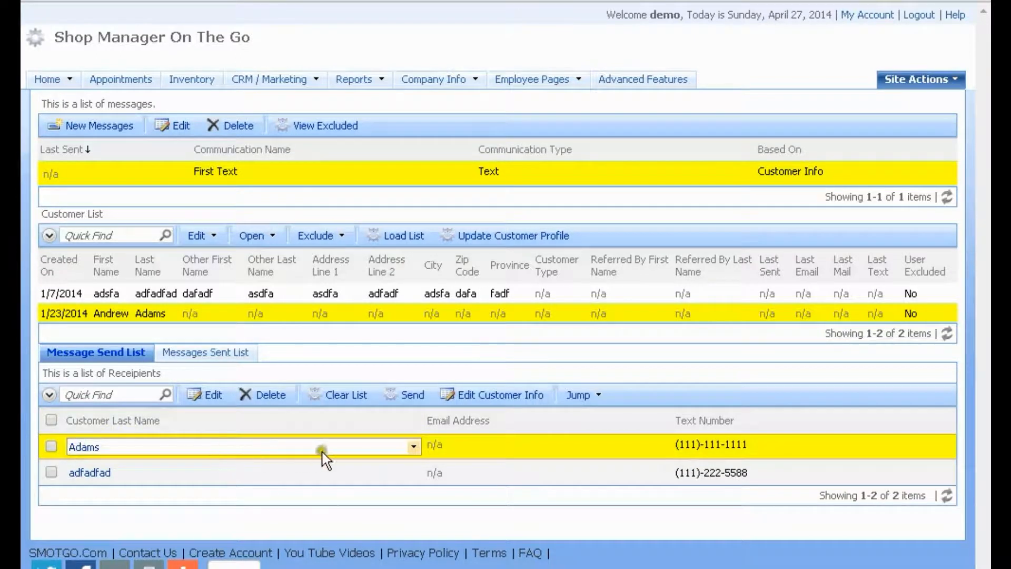
left_click(414, 447)
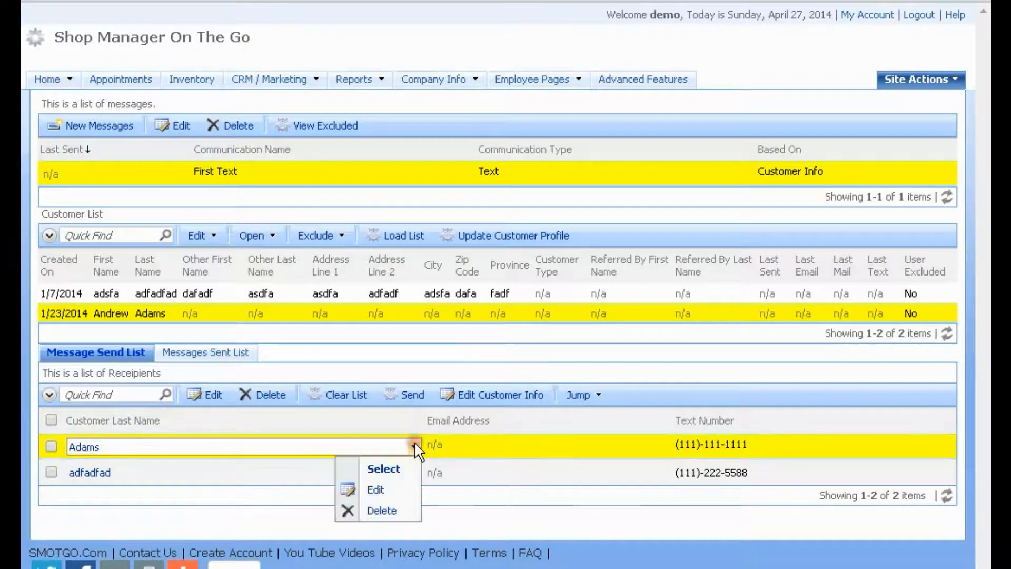
left_click(399, 469)
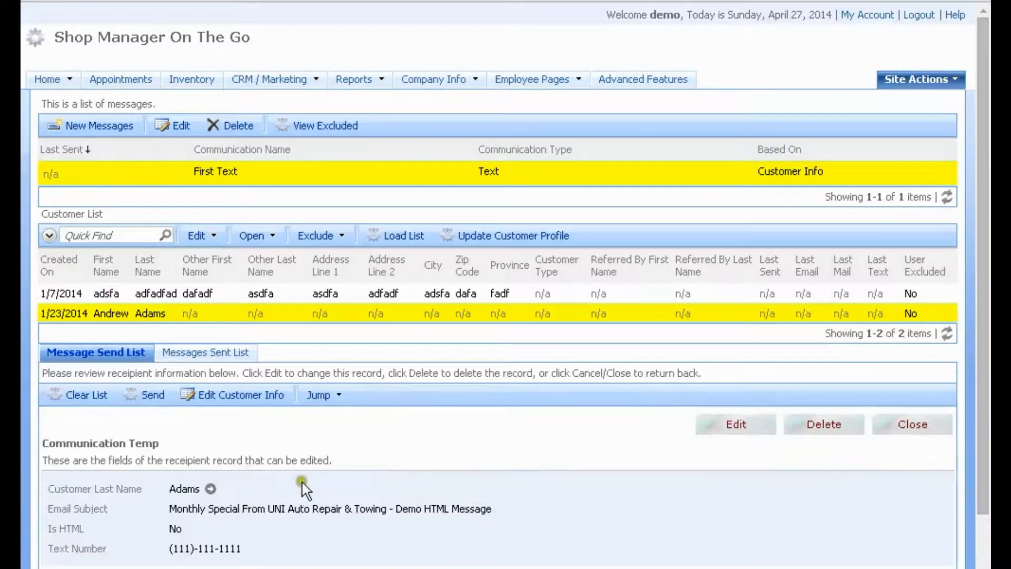
scroll(311, 474, "down", 3)
left_click_drag(168, 422, 506, 430)
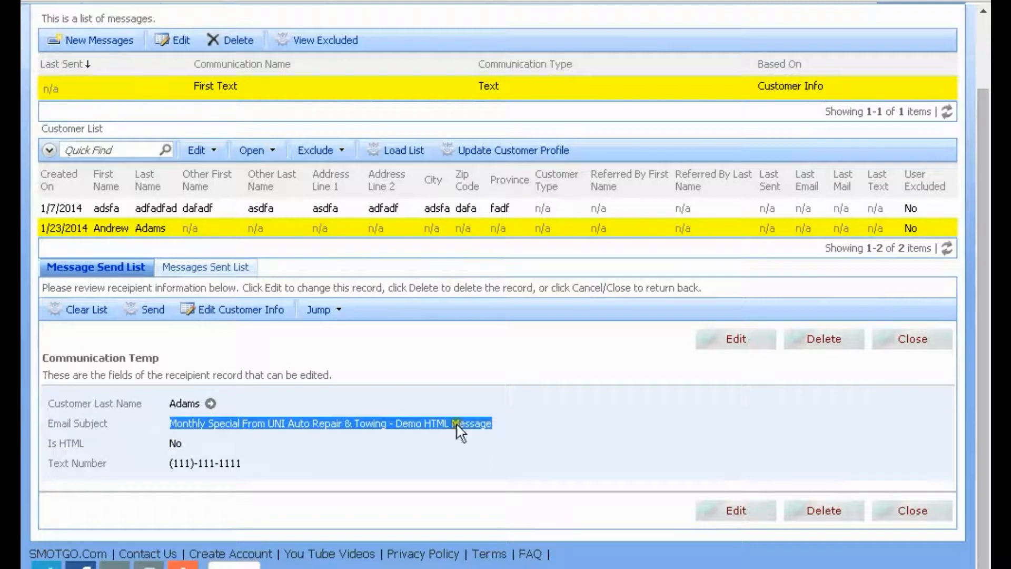
left_click(912, 338)
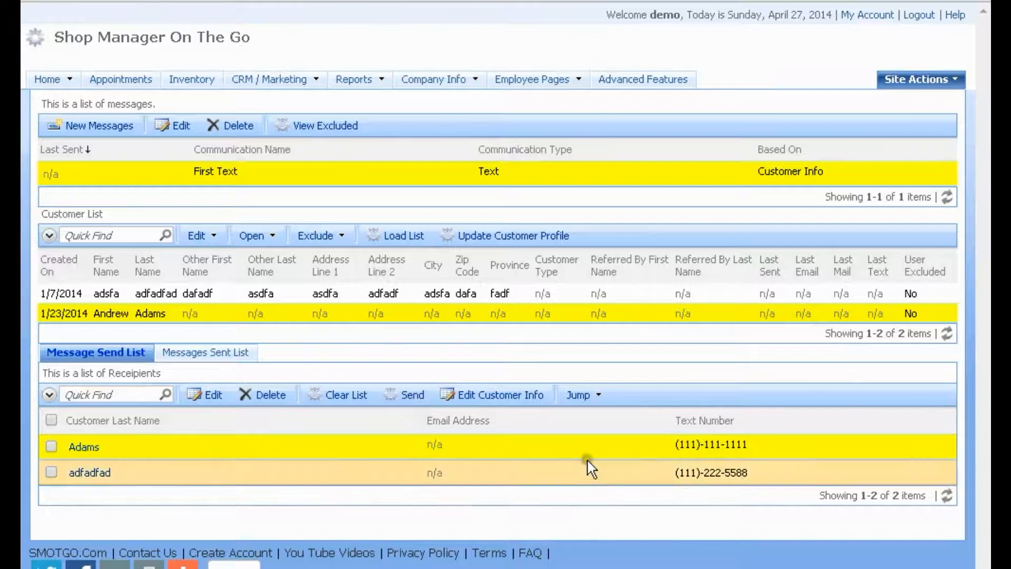
left_click(470, 472)
left_click(540, 296)
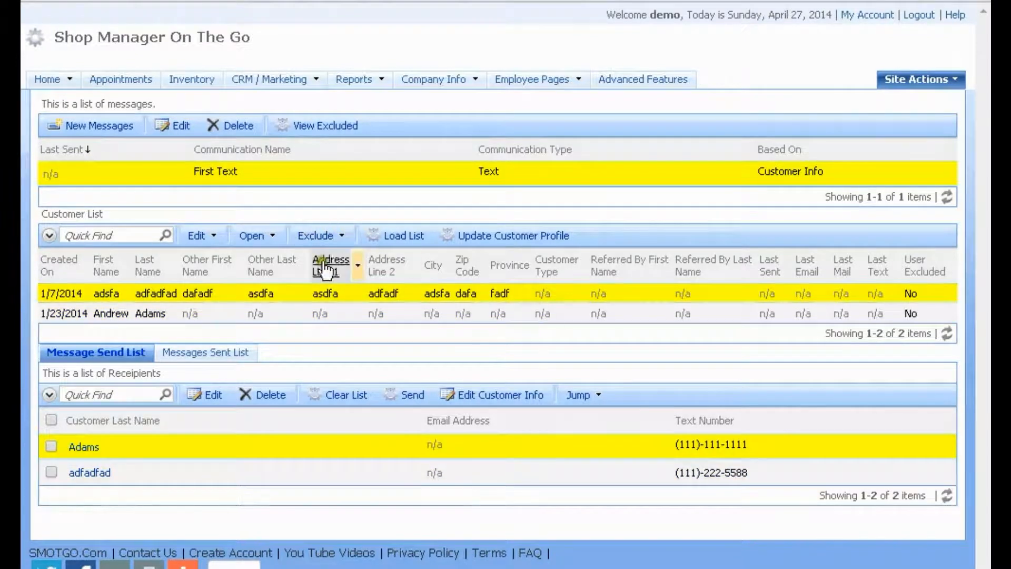
left_click(166, 51)
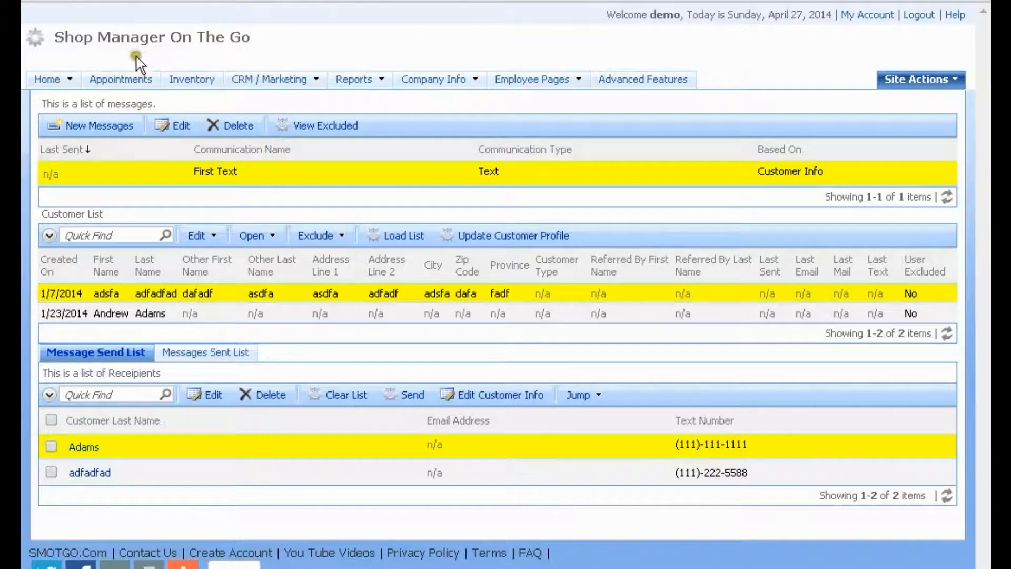
left_click(123, 80)
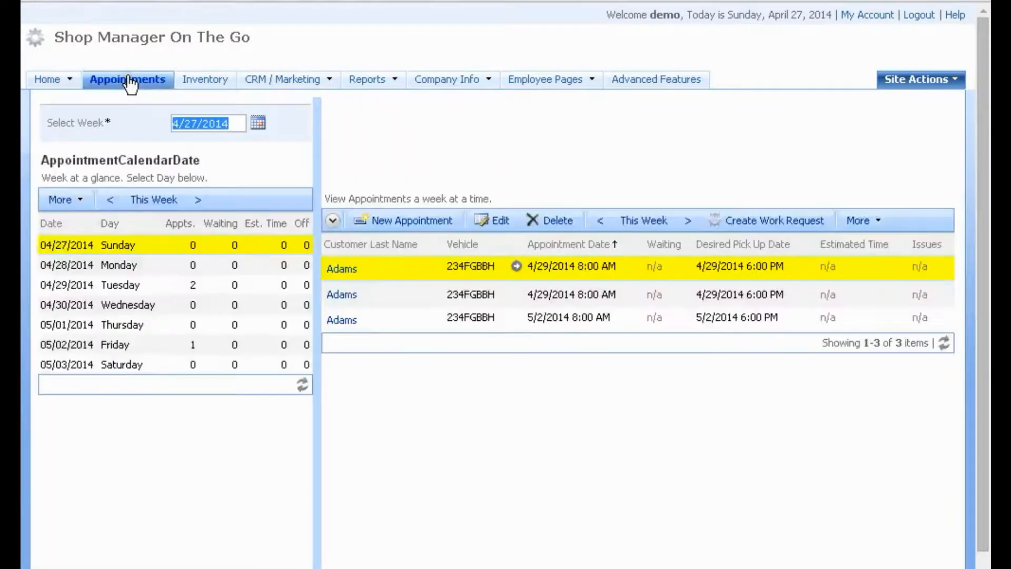
left_click(435, 166)
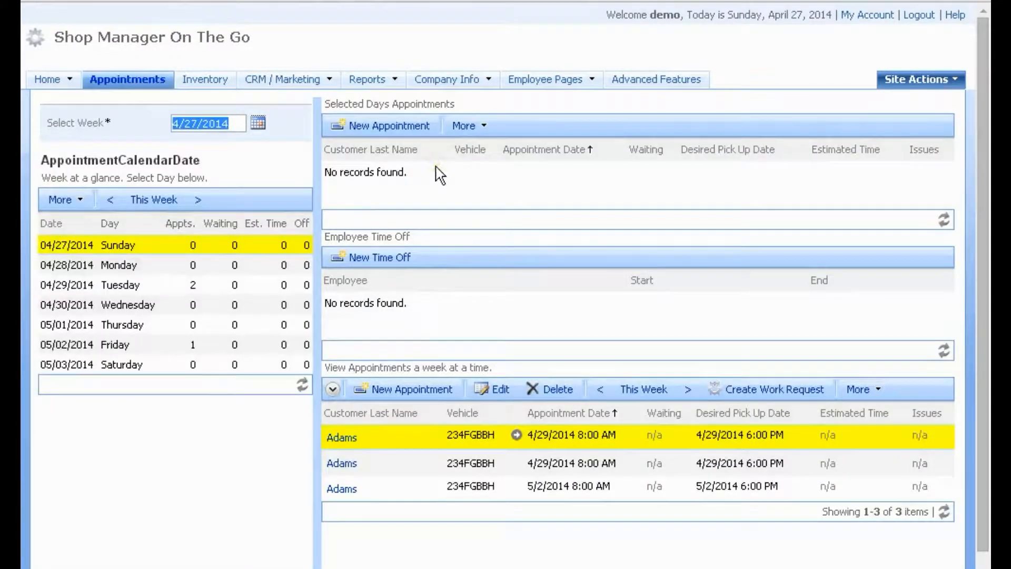
left_click(188, 285)
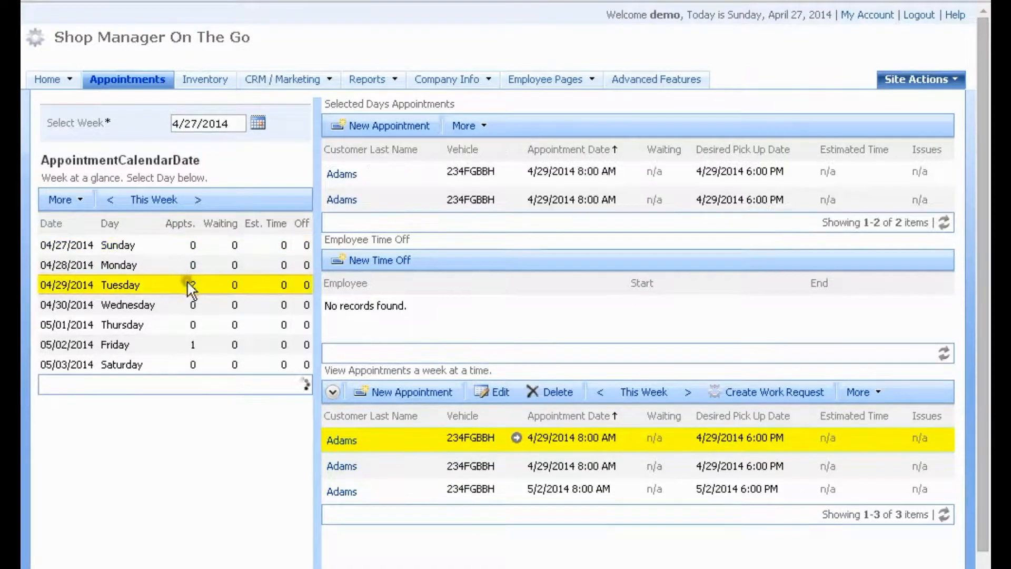
left_click(653, 174)
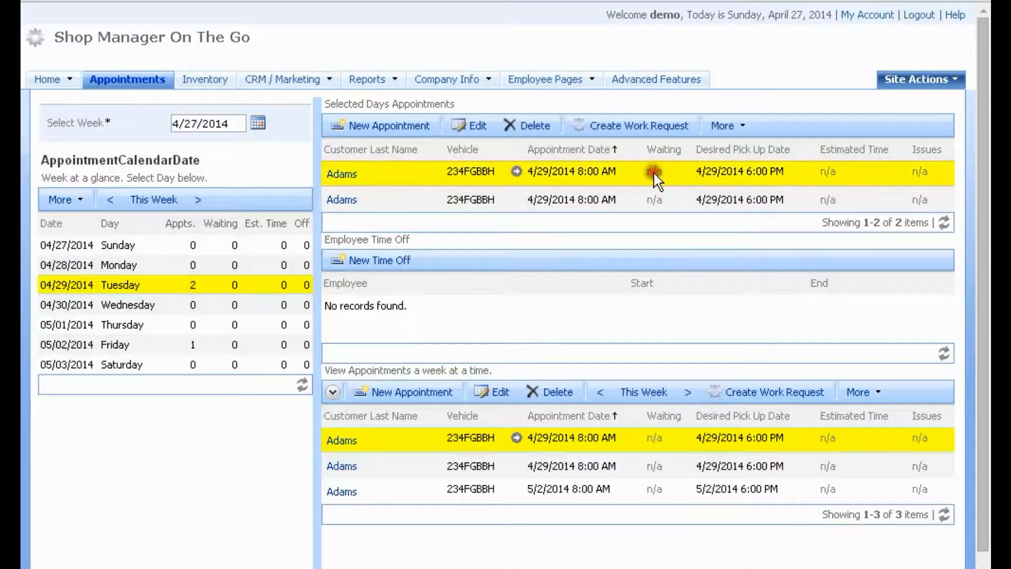
left_click(744, 127)
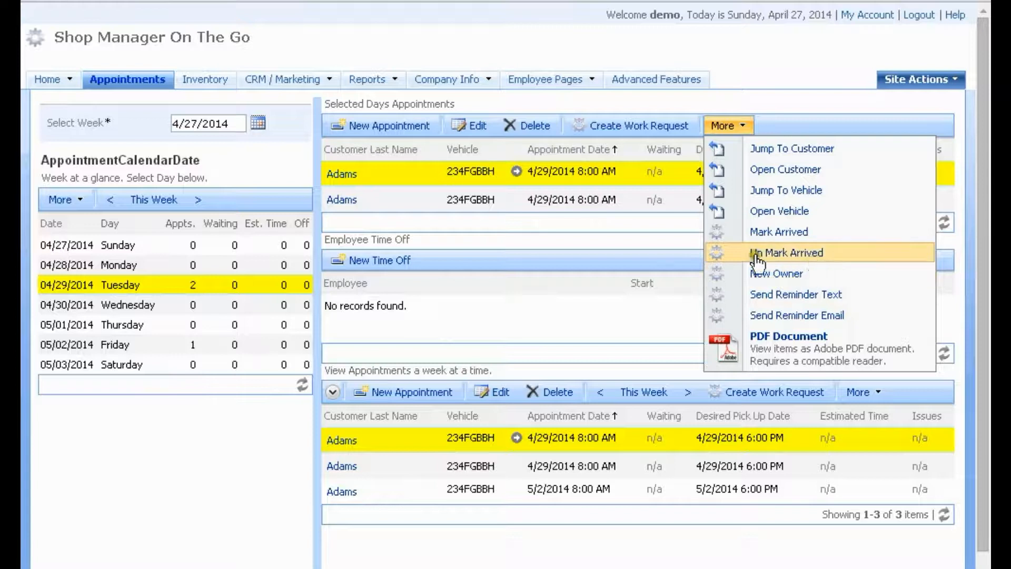
left_click(597, 173)
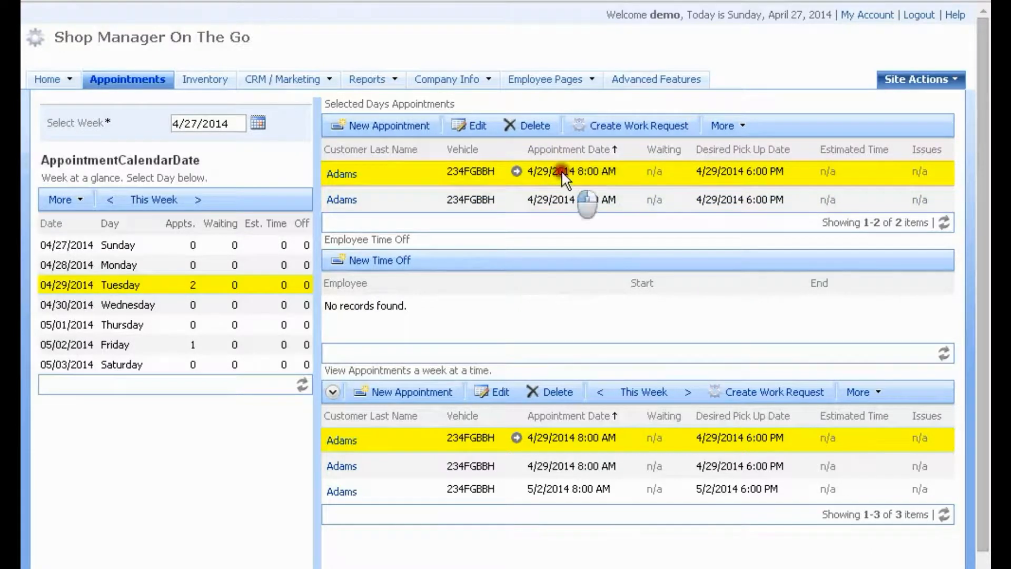
Edit the first 4/29/2014 appointment to text a reminder to the customer's number 1 day ahead
left_click(471, 126)
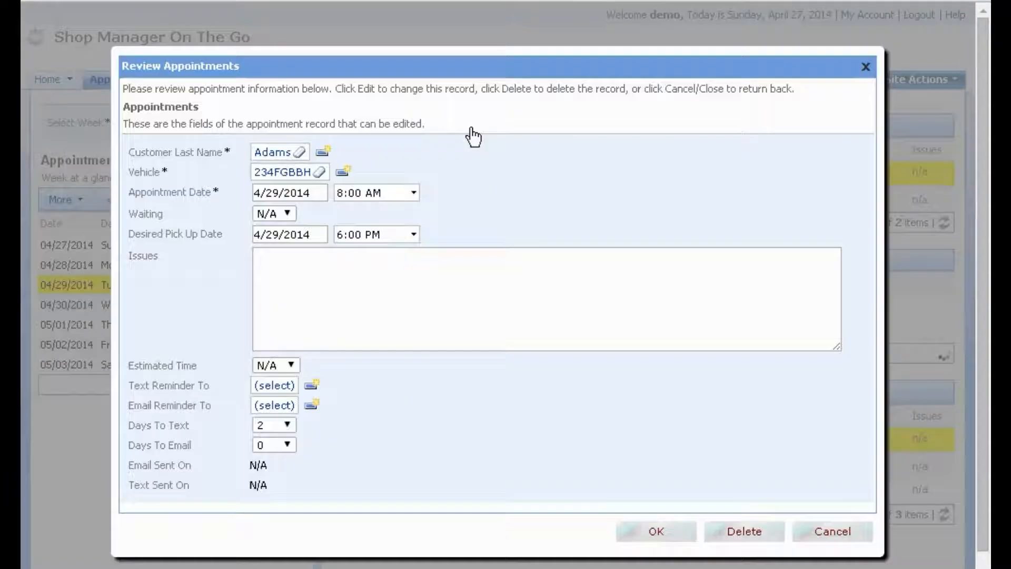
left_click(318, 193)
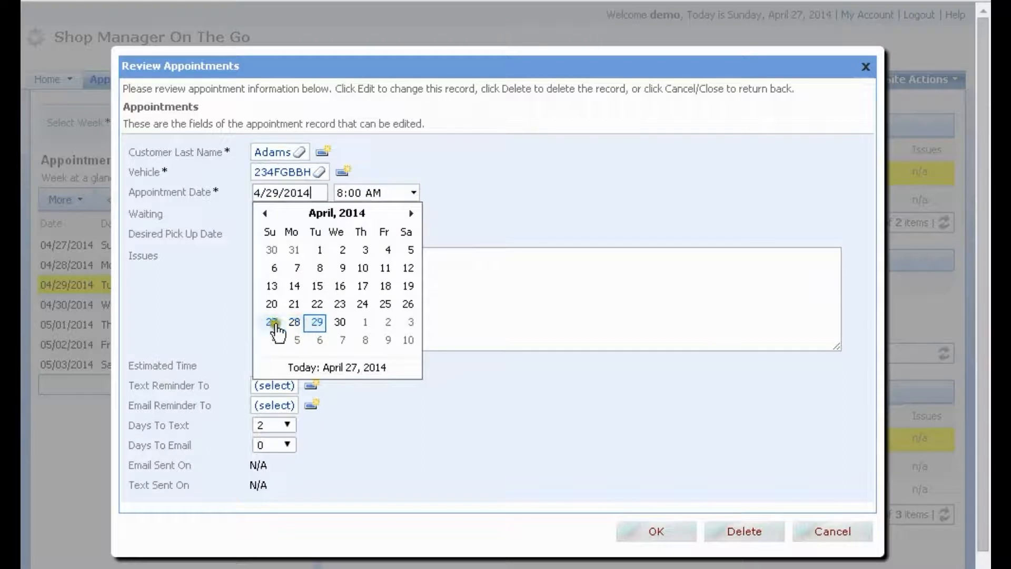
left_click(649, 534)
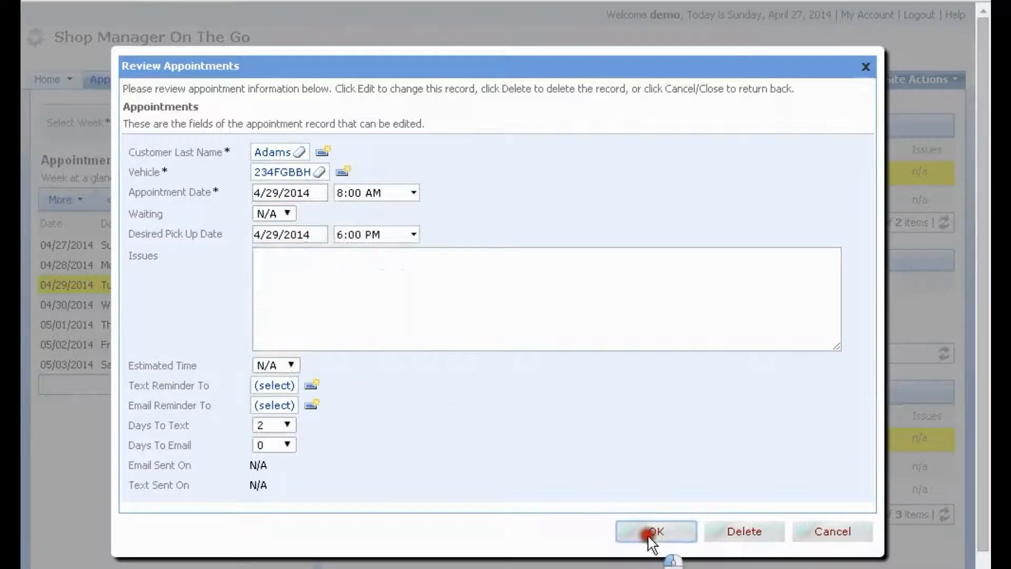
left_click(260, 387)
left_click(409, 293)
left_click(287, 424)
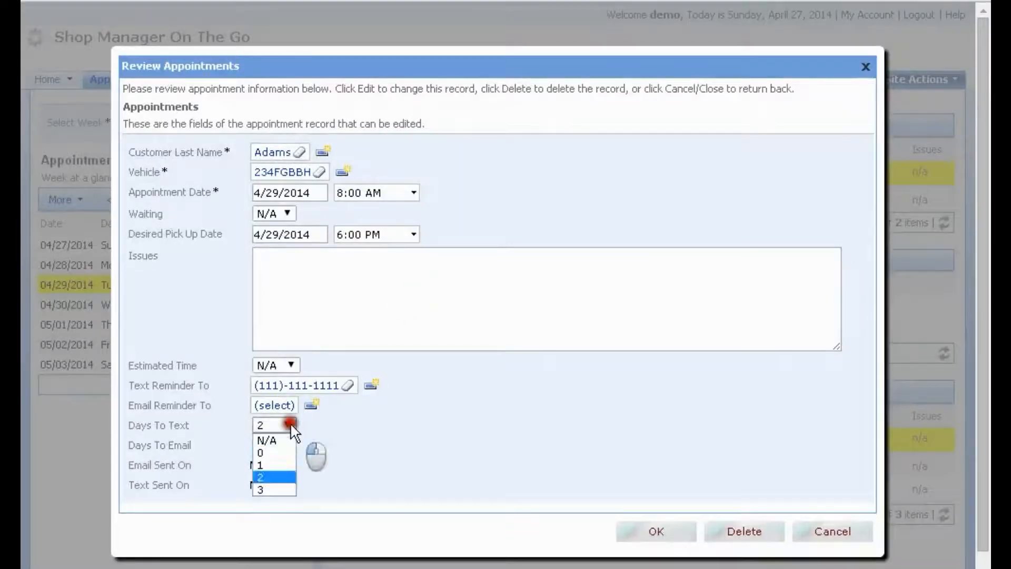
left_click(281, 465)
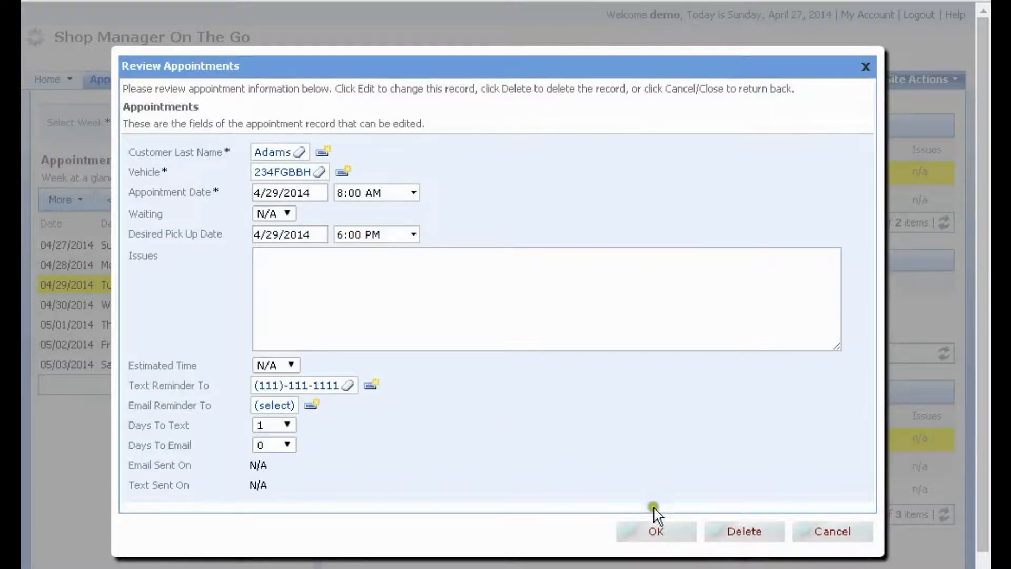
left_click(656, 533)
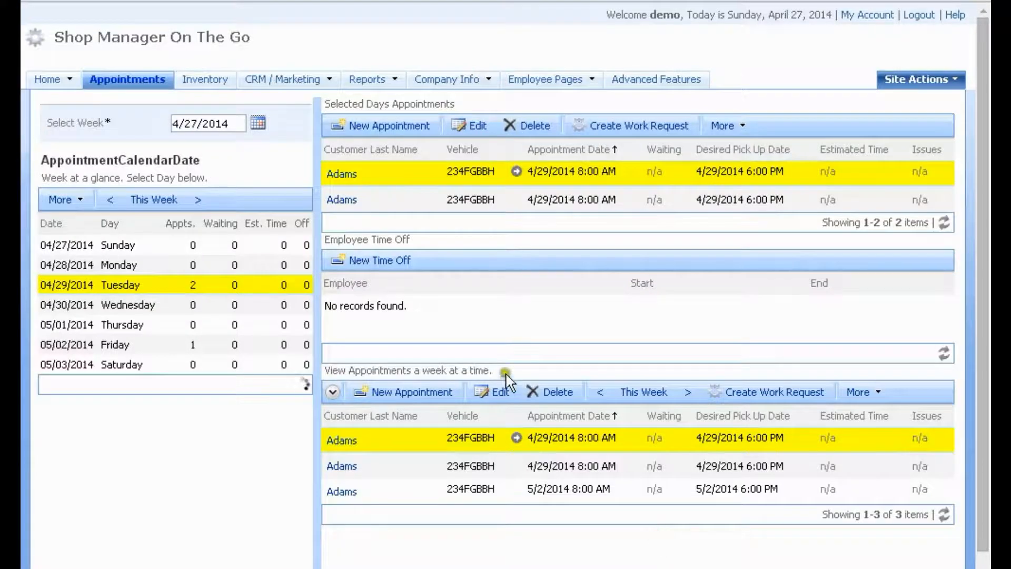
Edit the second 4/29/2014 appointment to text a reminder to the customer's first number 2 days ahead
left_click(526, 199)
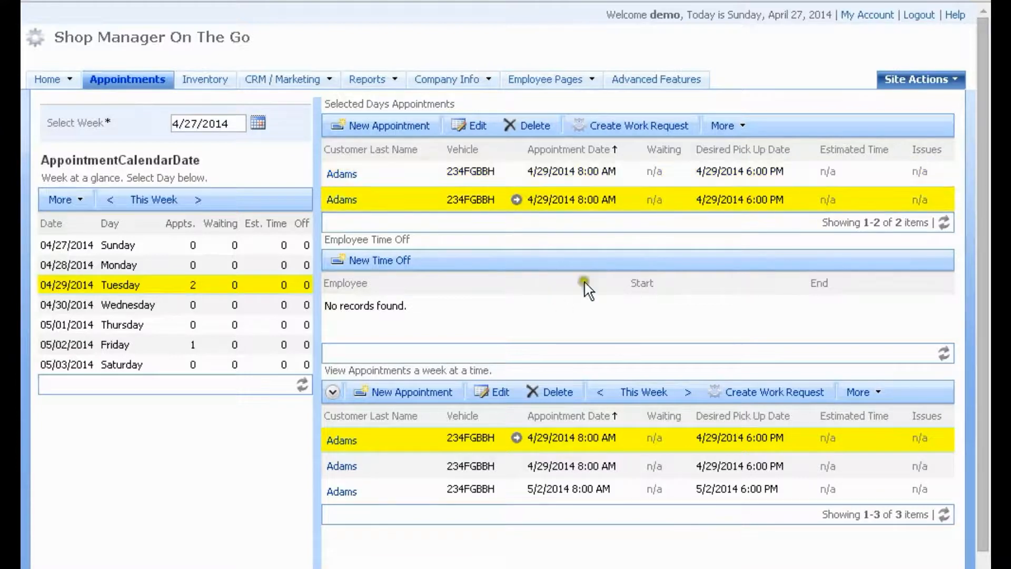
left_click(474, 128)
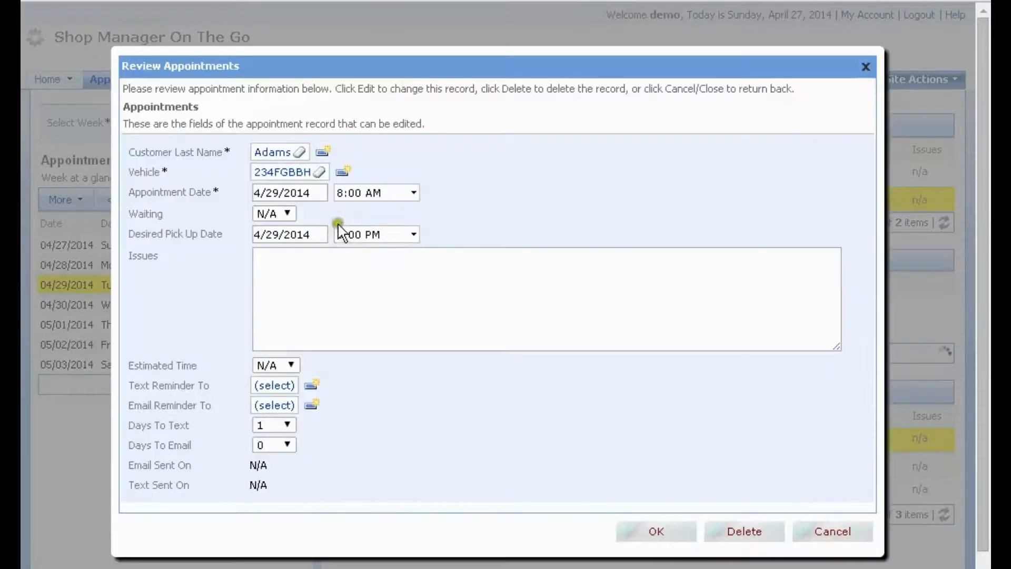
left_click(274, 385)
left_click(440, 293)
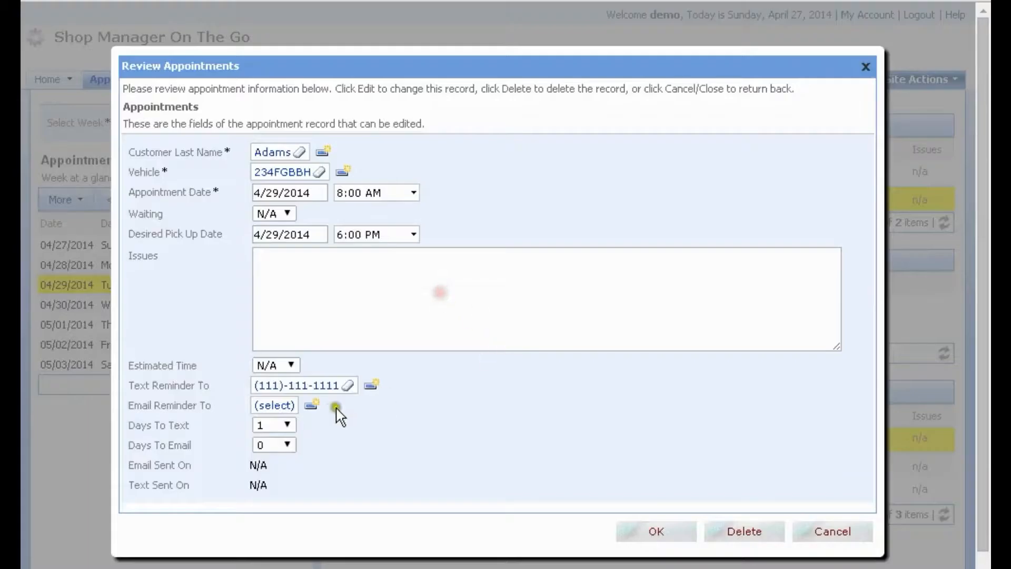
left_click(289, 426)
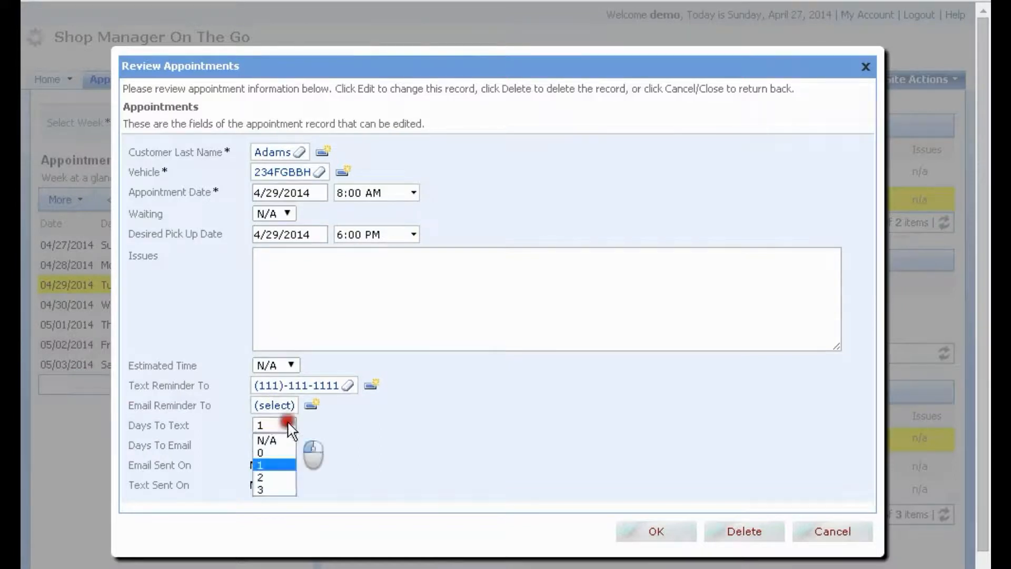
left_click(276, 476)
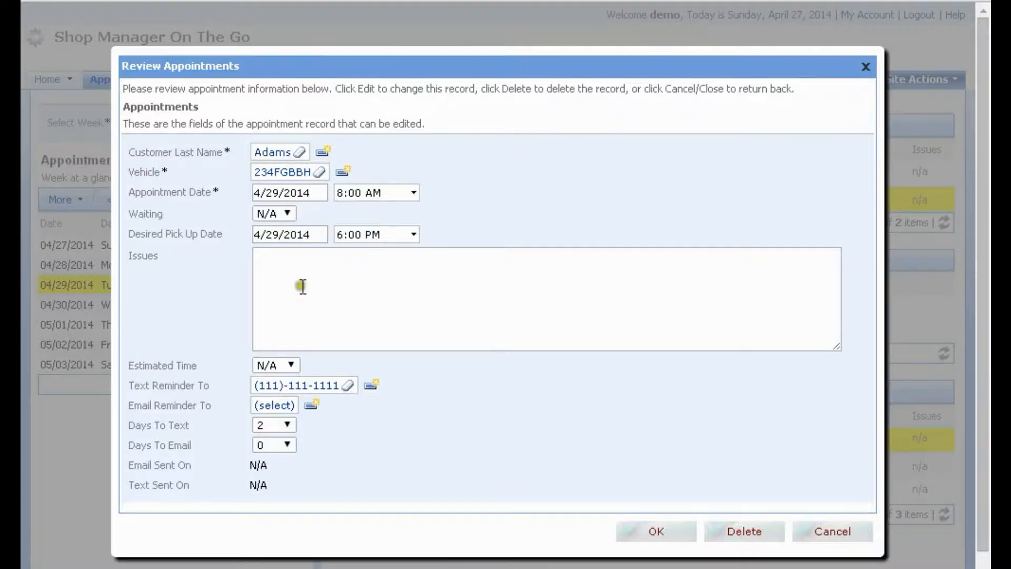
left_click(657, 531)
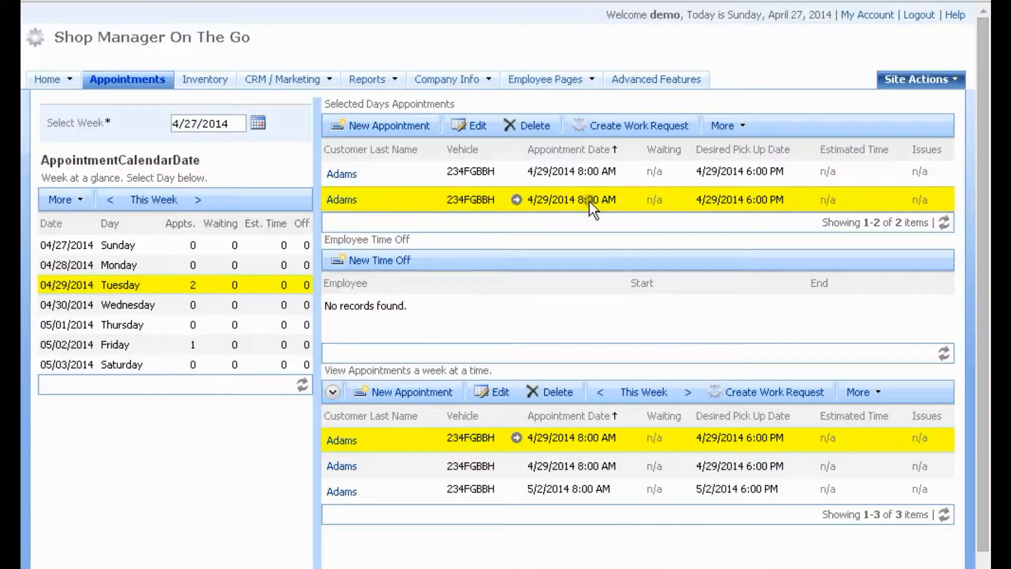
left_click(388, 200)
Select the second 4/29/2014 appointment row and open its edit form
left_click_drag(358, 199, 327, 197)
left_click(622, 177)
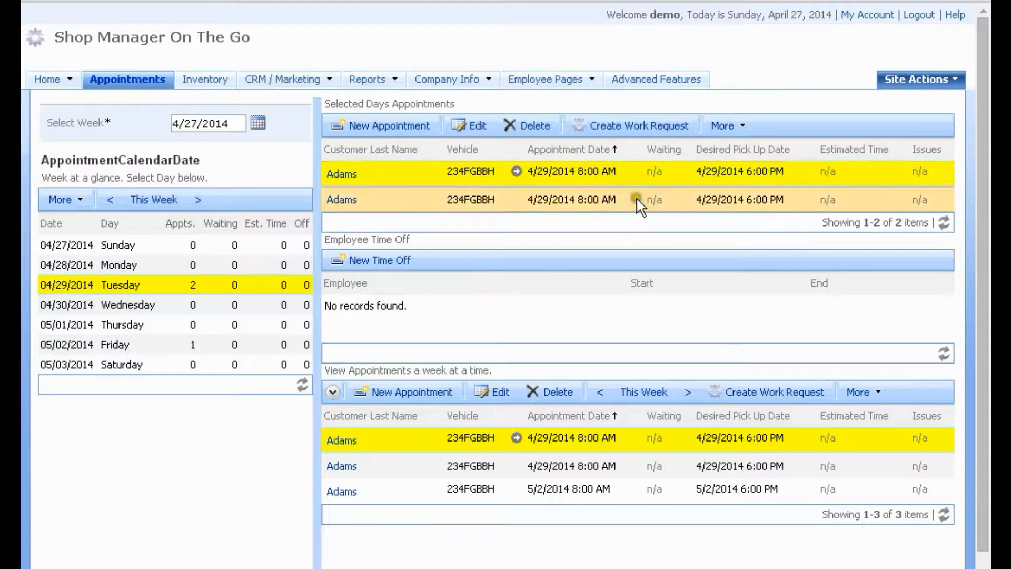
left_click(628, 197)
left_click(466, 133)
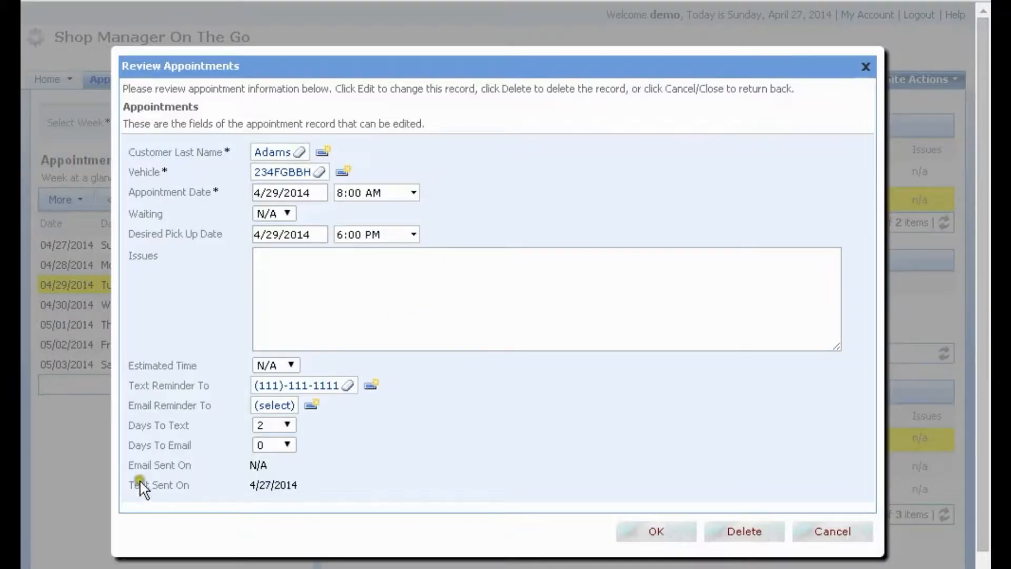
Note the second appointment's reminder was texted 4/27/2014 and the first's not yet, closing both forms
left_click_drag(299, 486, 251, 484)
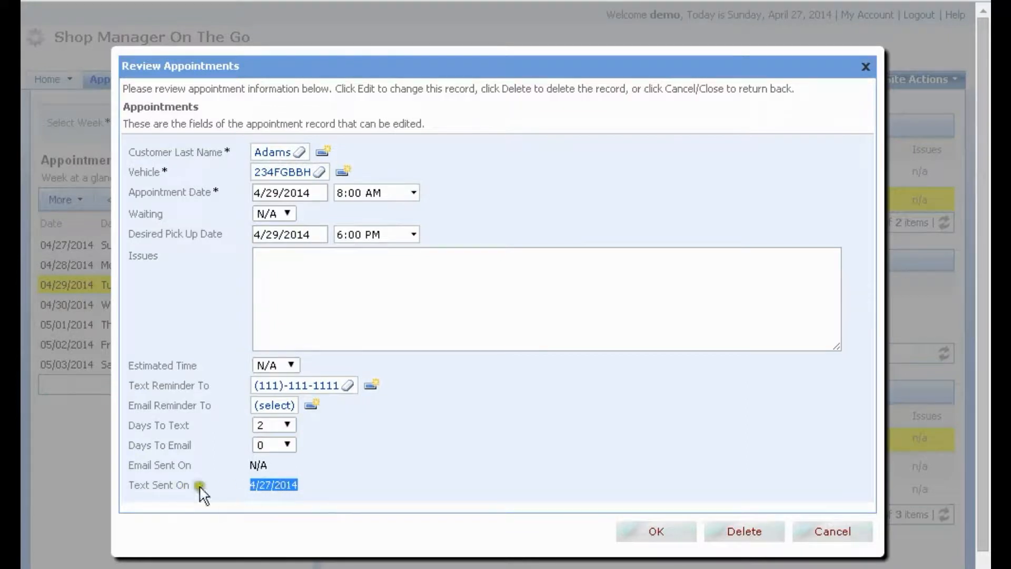
left_click(823, 530)
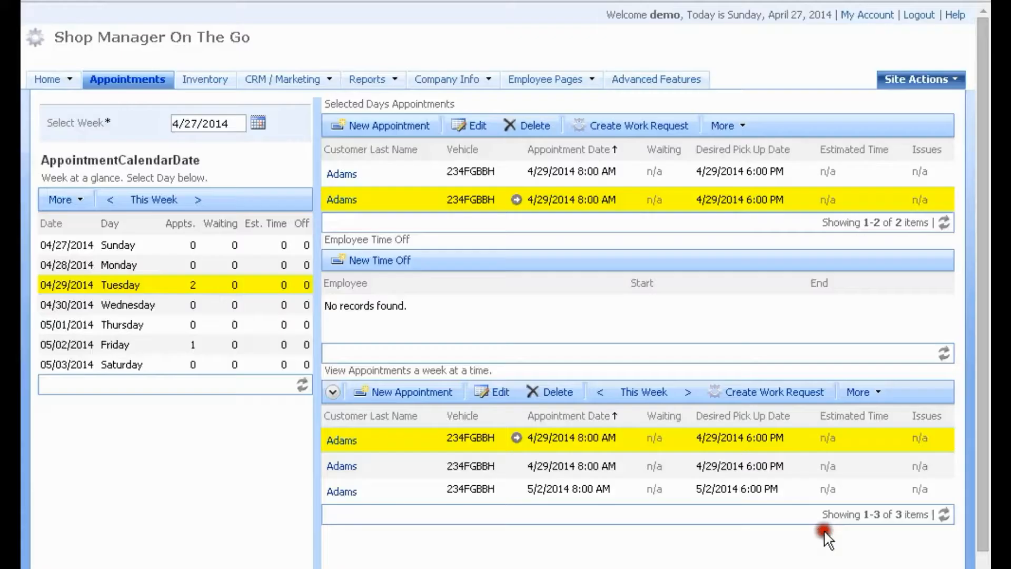
left_click(527, 178)
left_click(343, 175)
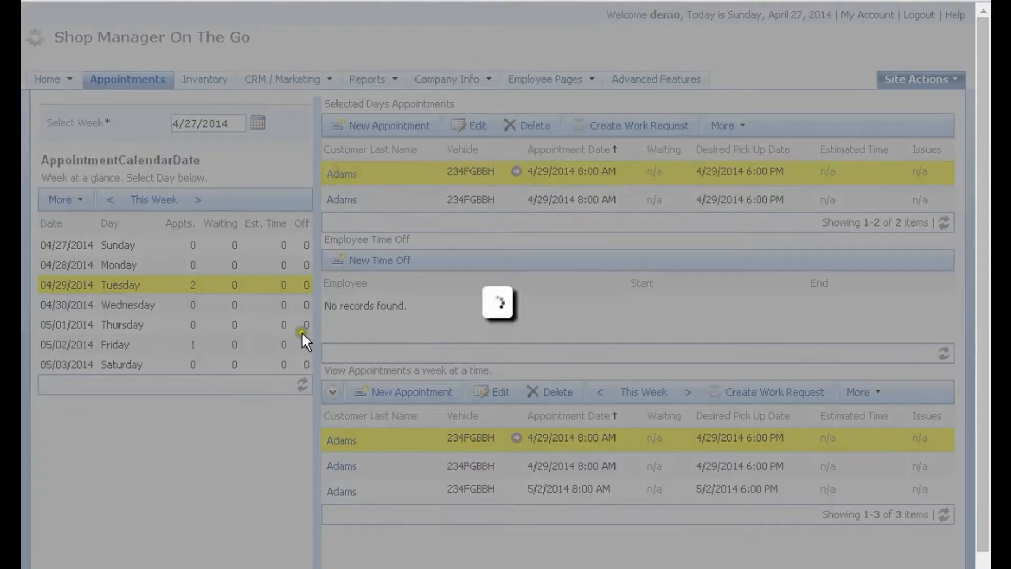
left_click_drag(269, 440, 258, 439)
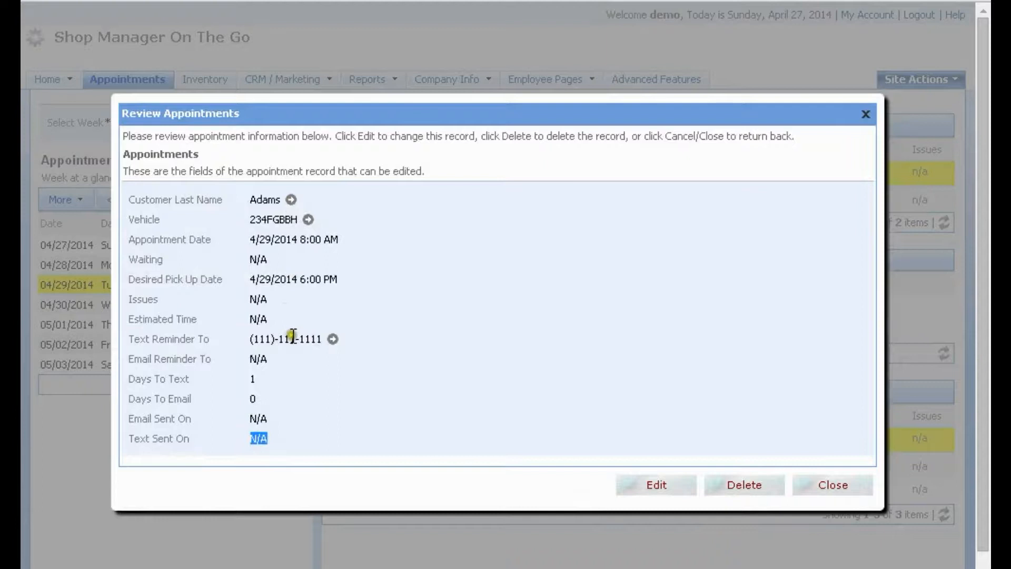
double_click(253, 379)
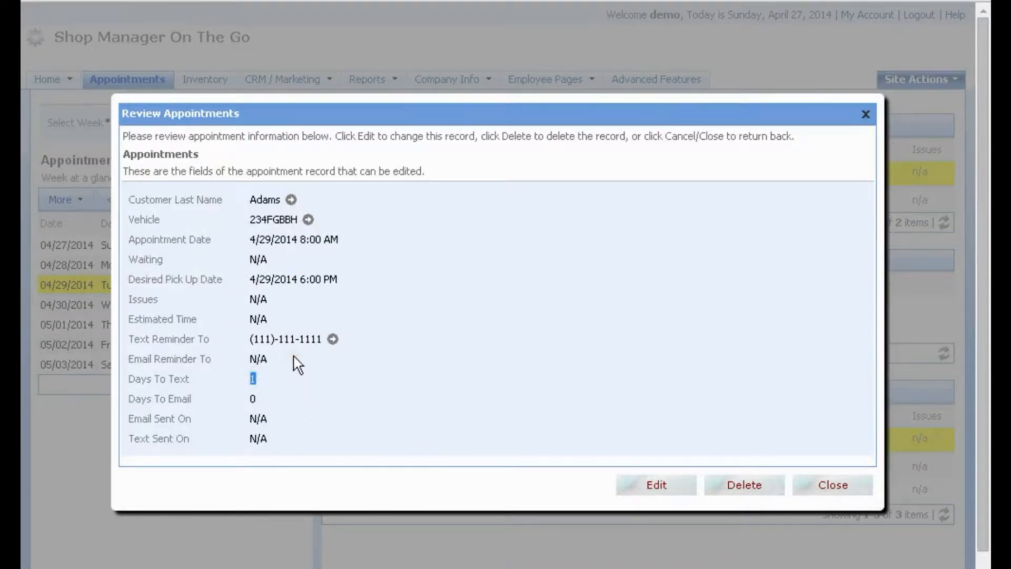
left_click(830, 485)
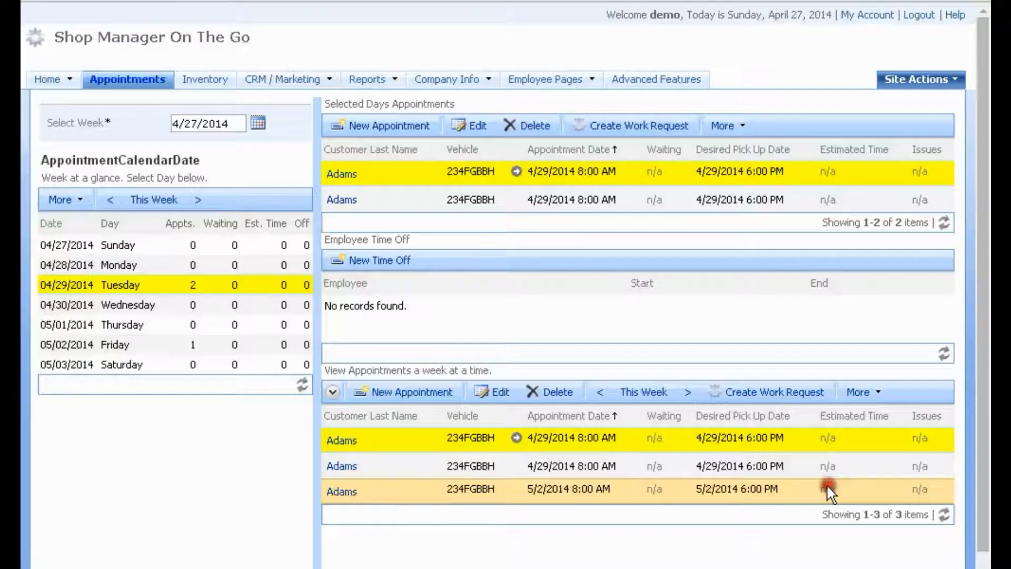
Jump from the second 4/29 appointment to its customer's record, listing vehicles 234FGBBH and ABC123
left_click(557, 200)
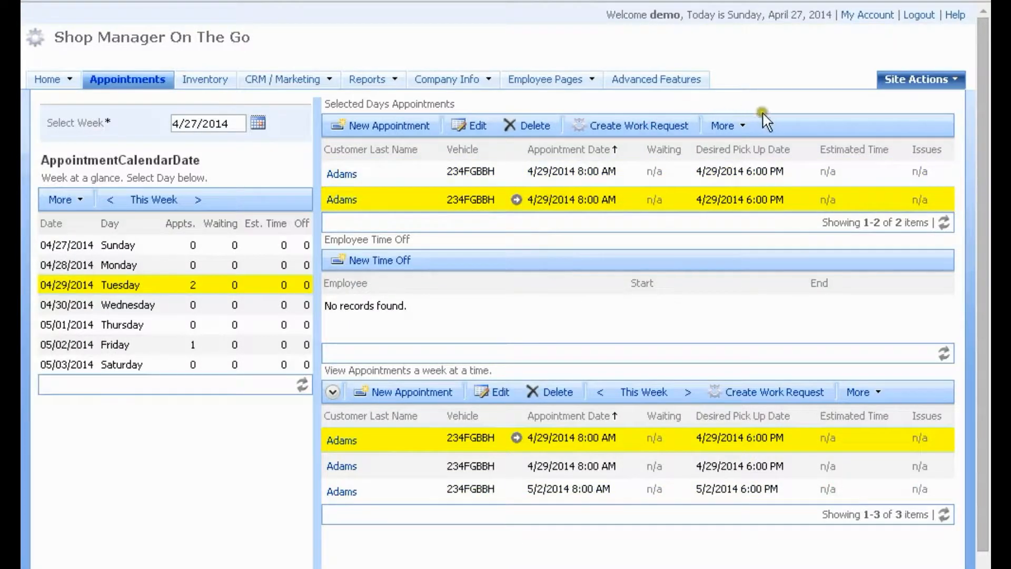
left_click(744, 127)
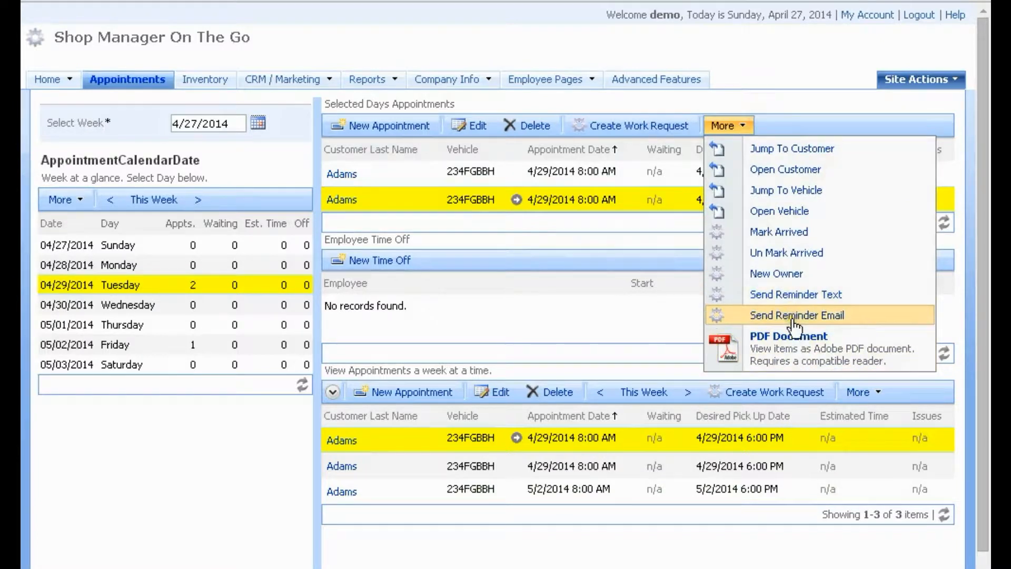
left_click(522, 243)
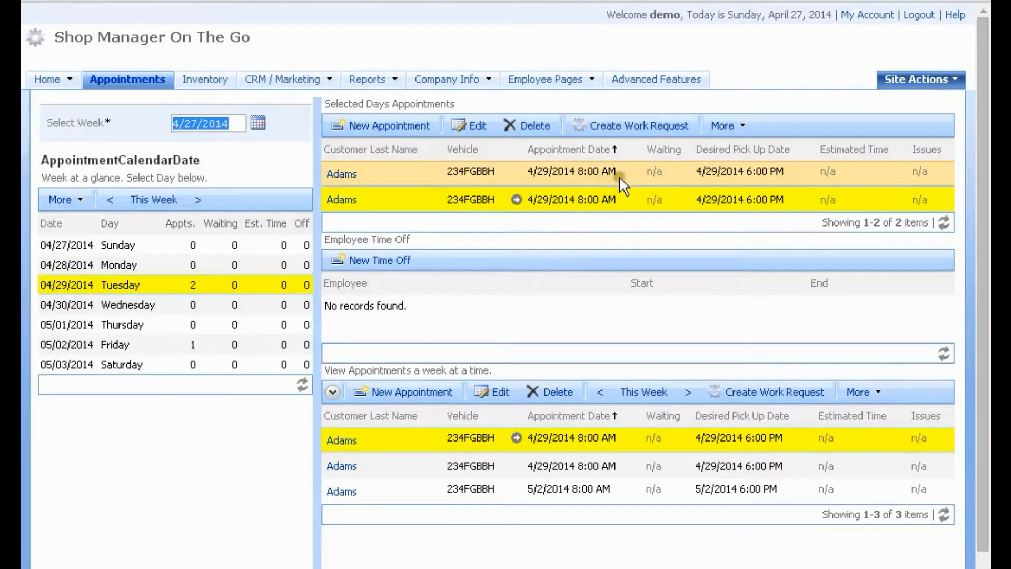
mouse_move(288, 80)
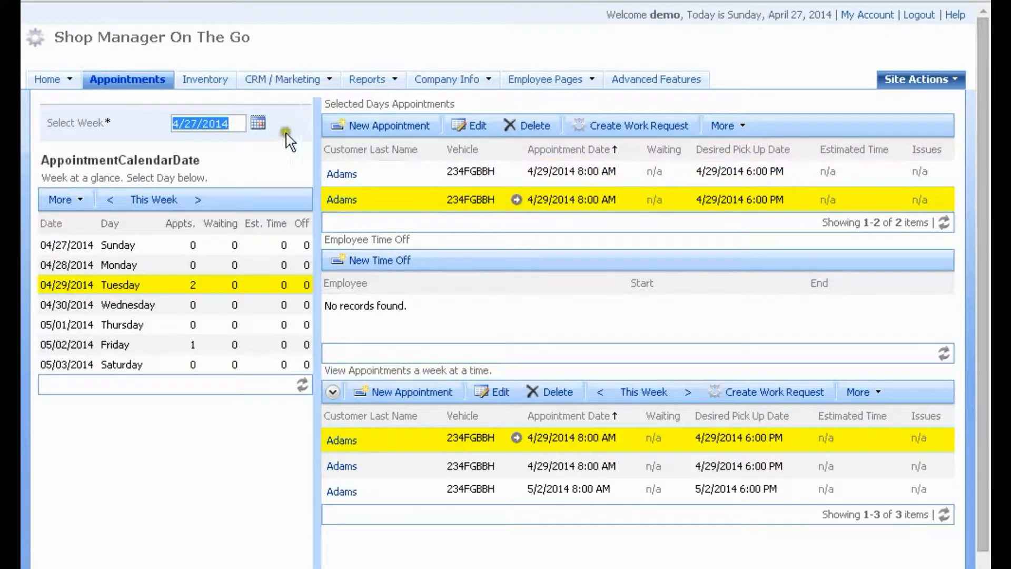
left_click(571, 205)
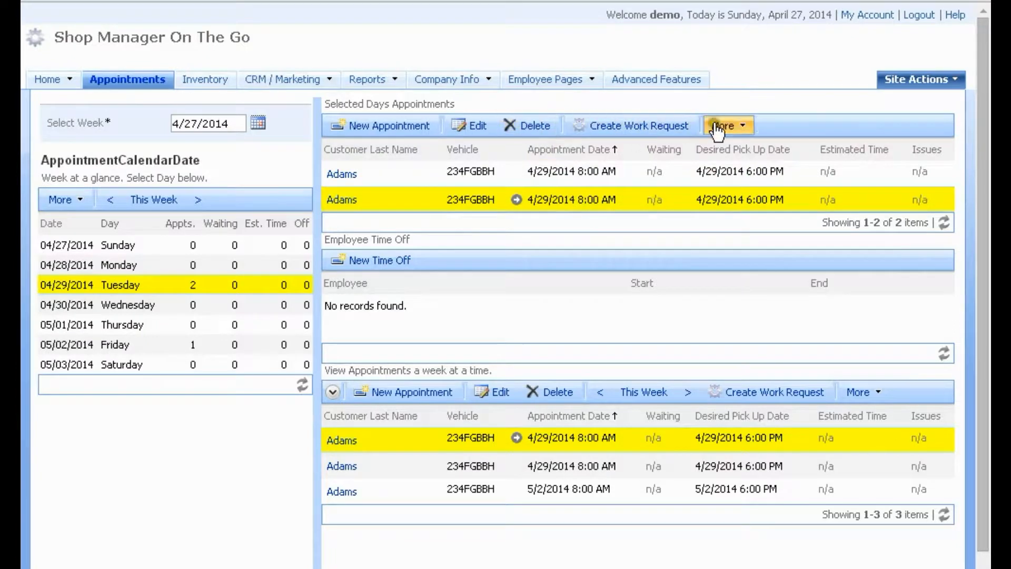
left_click(744, 127)
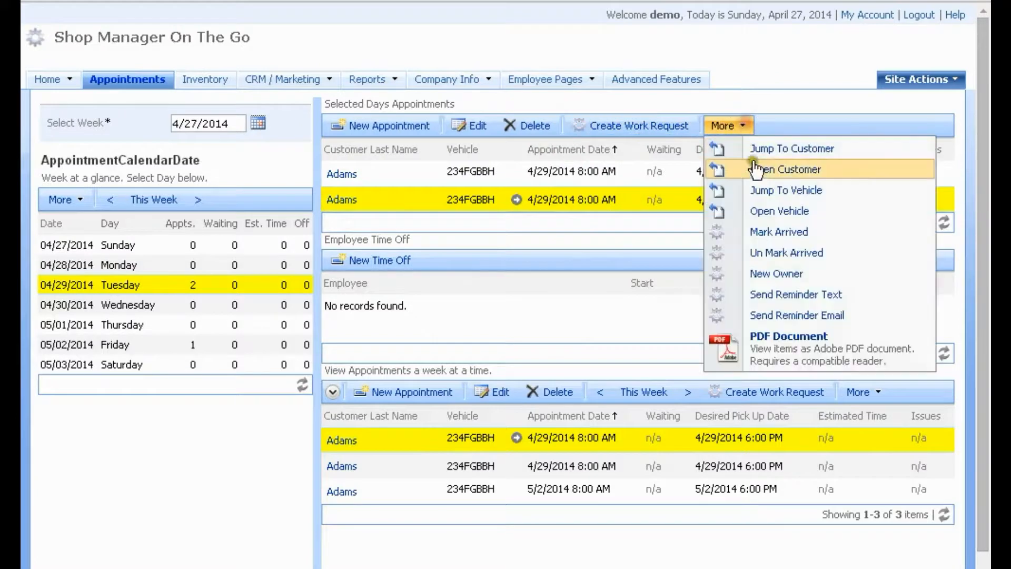
left_click(763, 149)
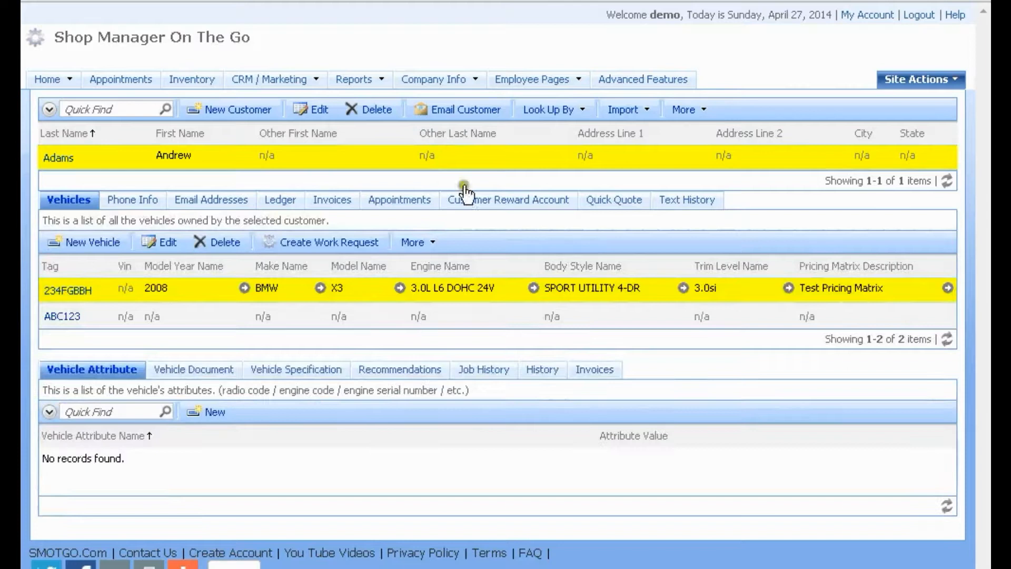
View the customer's text history with the 4/27/2014 'test' and reminder texts, then open Customers
left_click(682, 200)
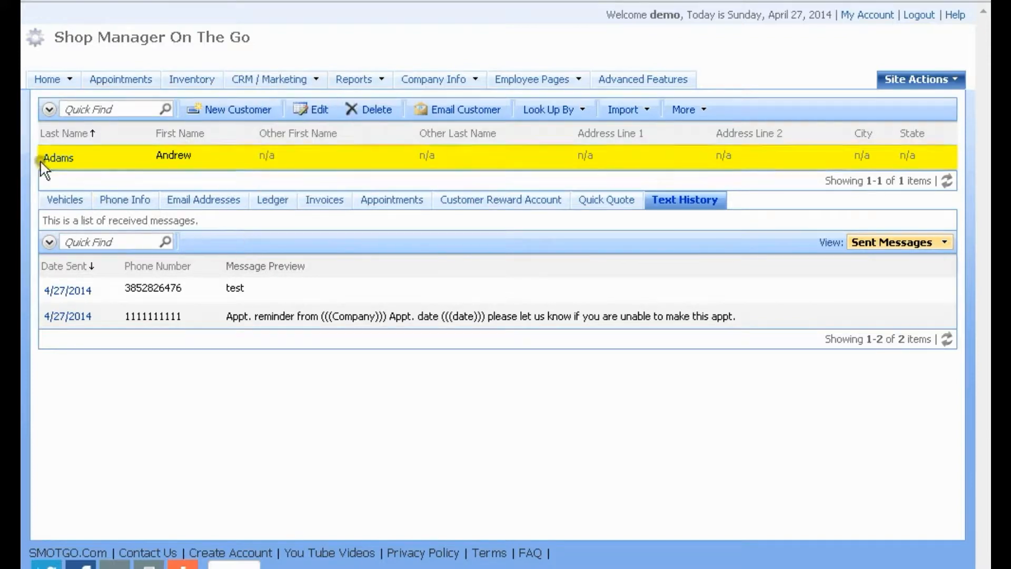
mouse_move(50, 79)
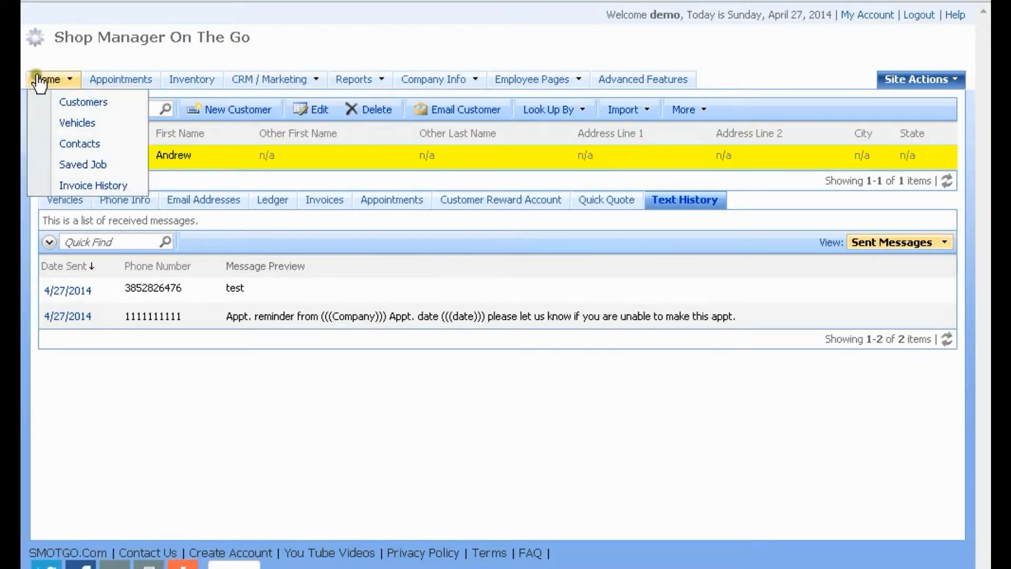
left_click(66, 105)
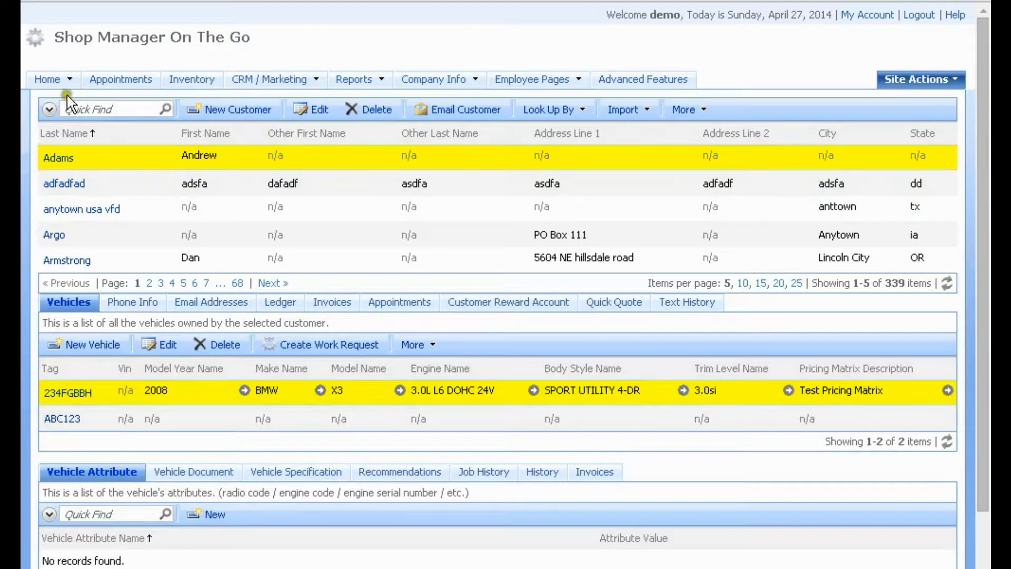
Select the McClosoff invoice and go to CRM / Marketing > Text Info
left_click(51, 78)
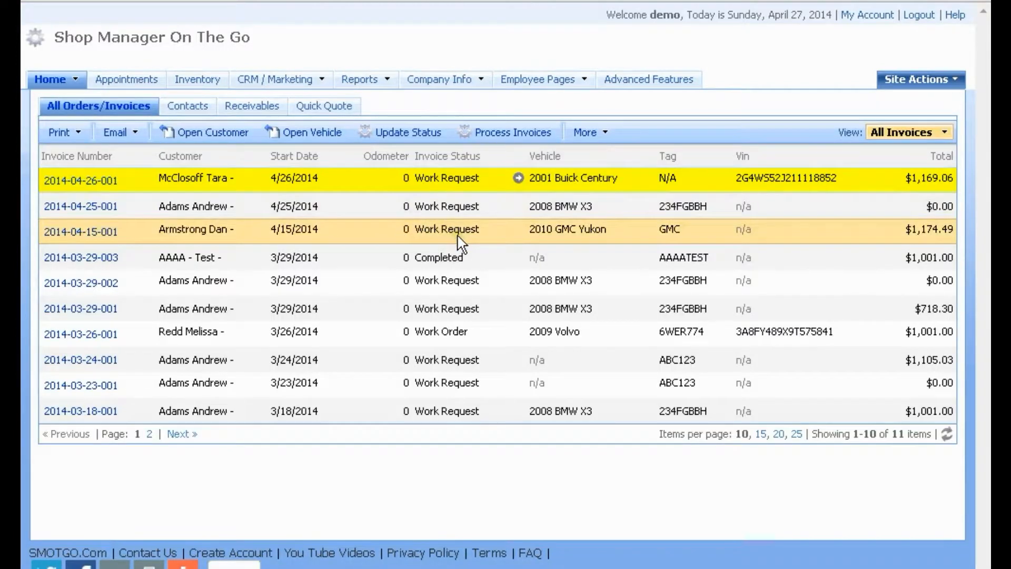
left_click(377, 175)
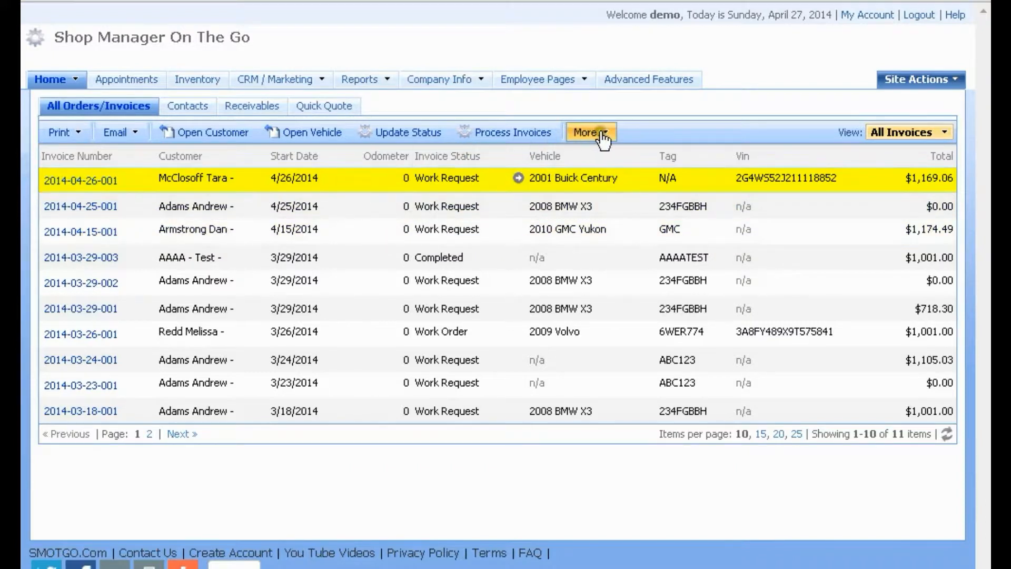
left_click(135, 137)
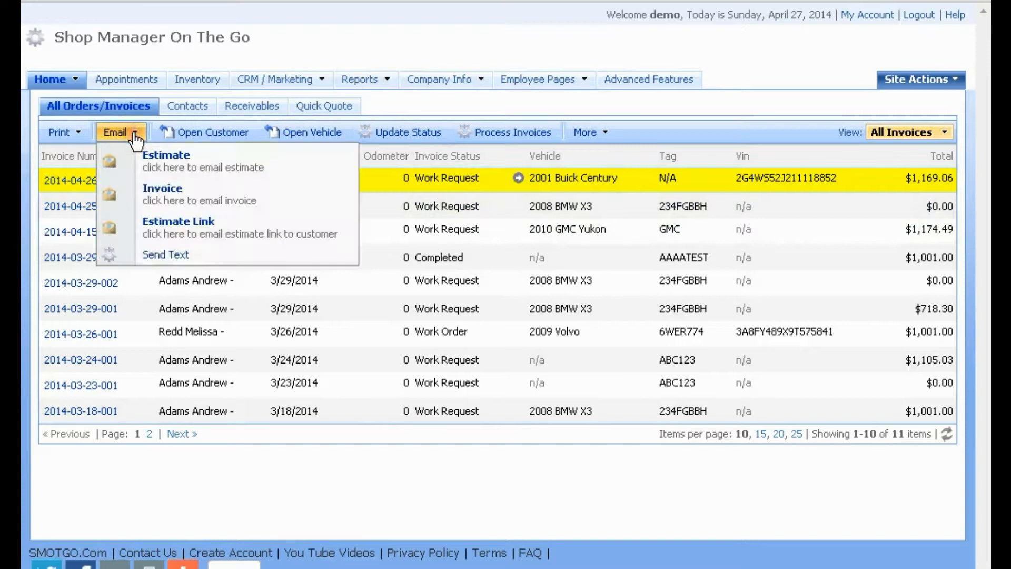
left_click(137, 136)
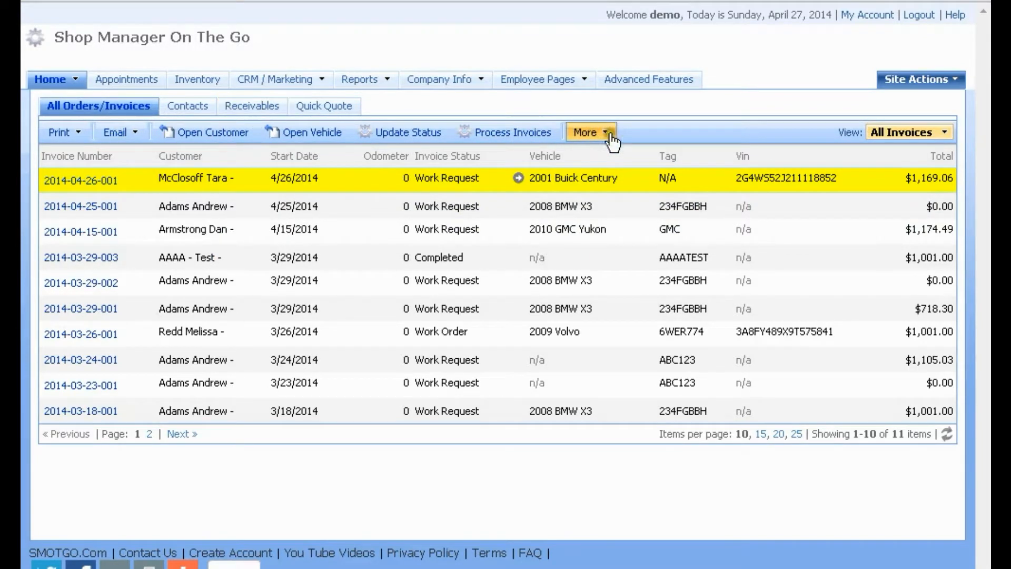
left_click(281, 79)
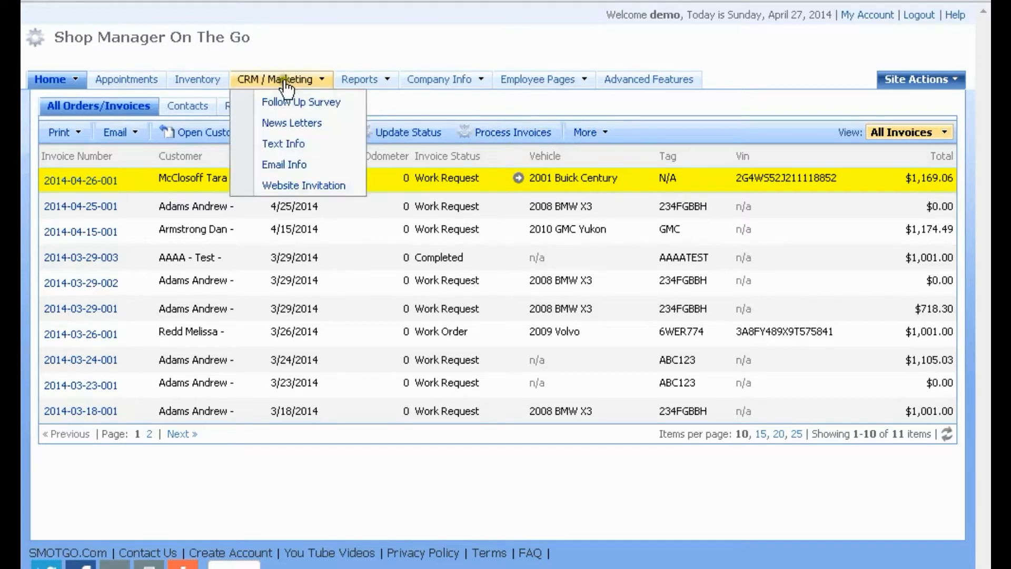
left_click(288, 144)
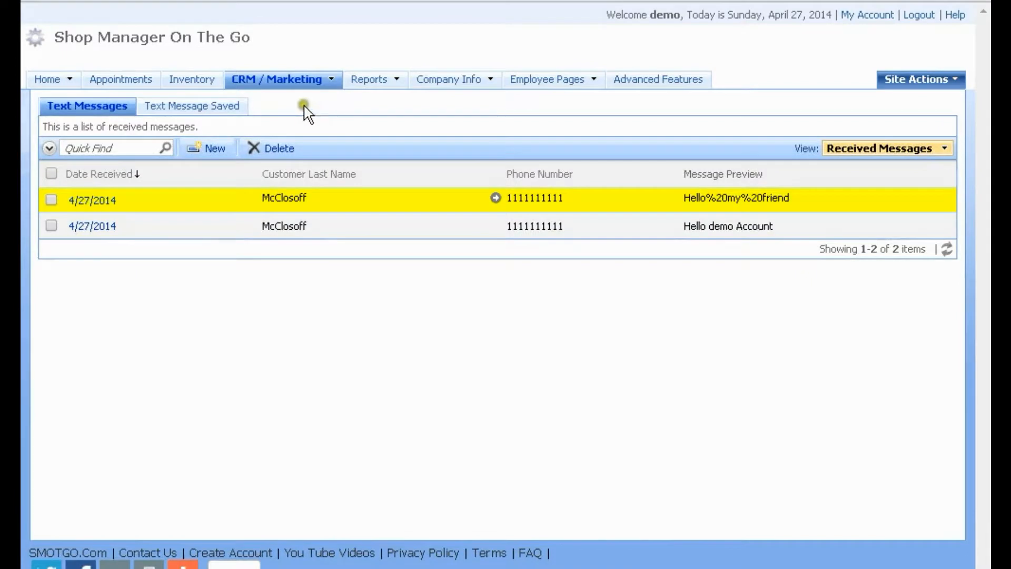
Switch the home page back to the original layout
left_click(47, 79)
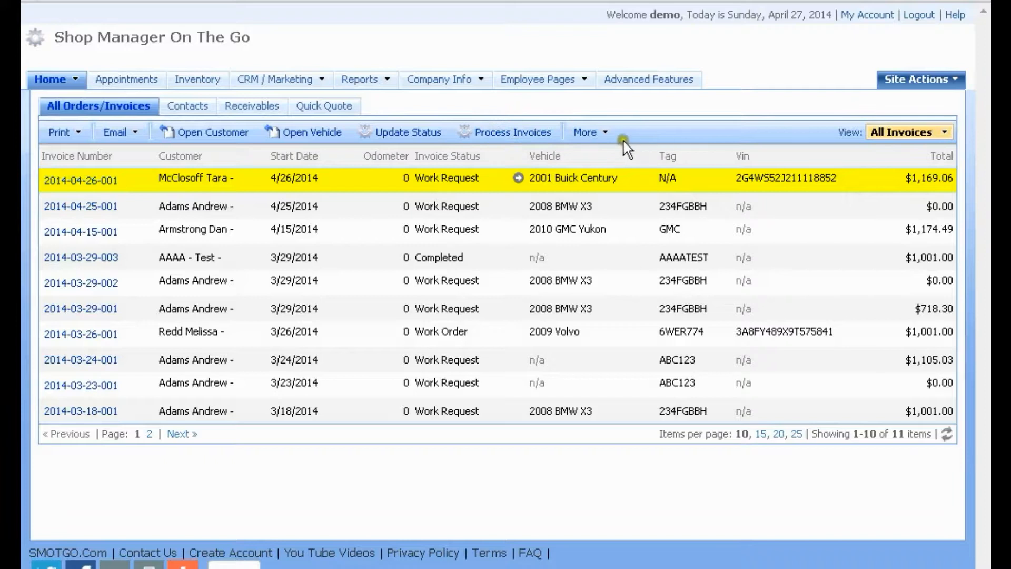
left_click(610, 134)
left_click(674, 453)
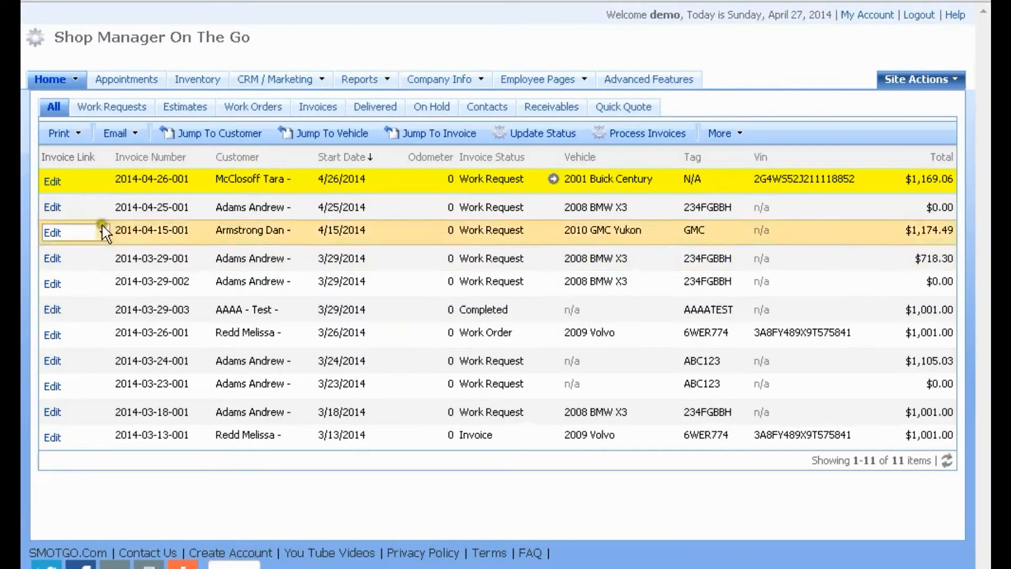
Reopen the McClosoff invoice and go to Text Info, showing two received 4/27/2014 texts
left_click(53, 182)
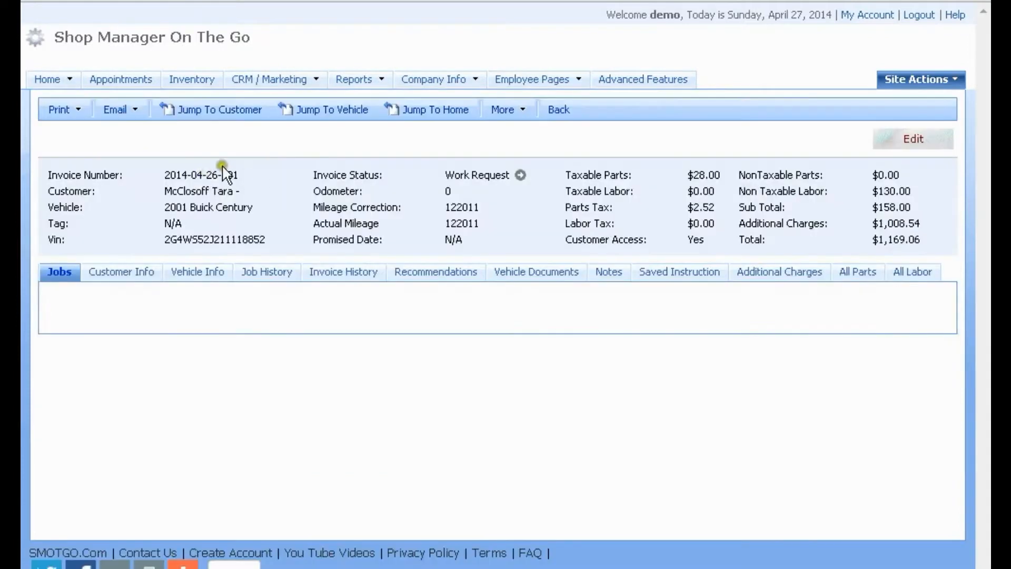
left_click(138, 109)
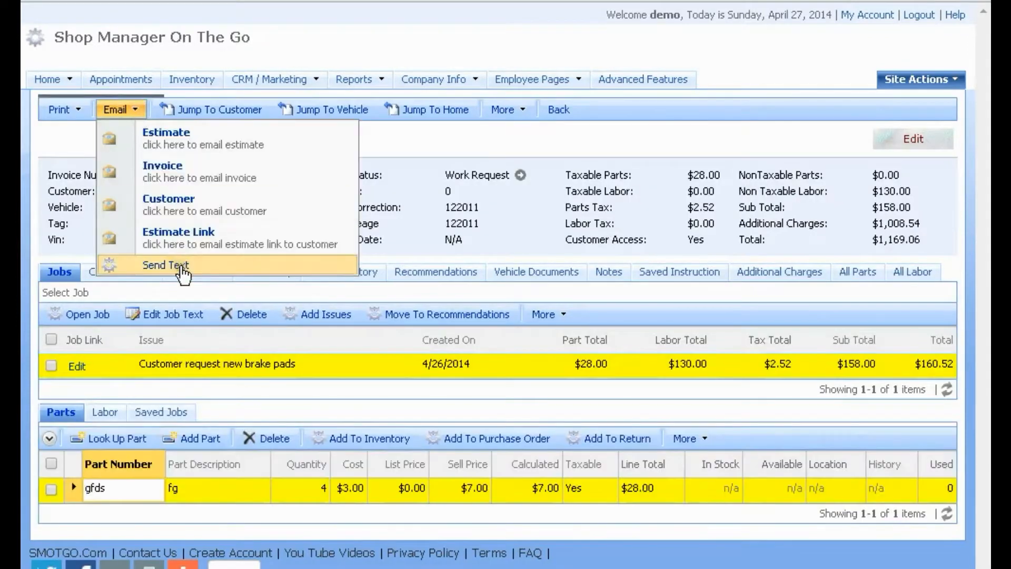
mouse_move(271, 78)
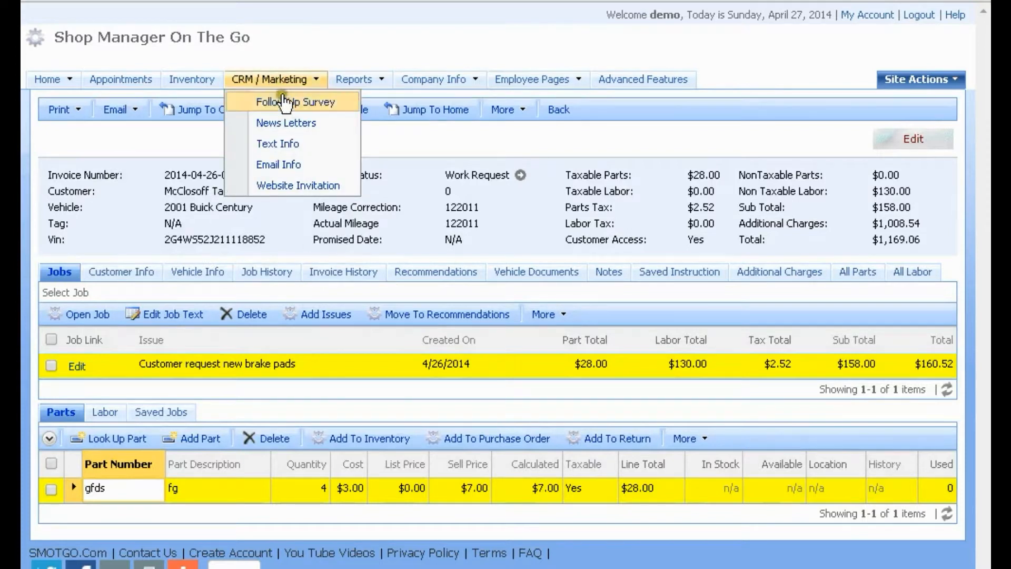
left_click(278, 143)
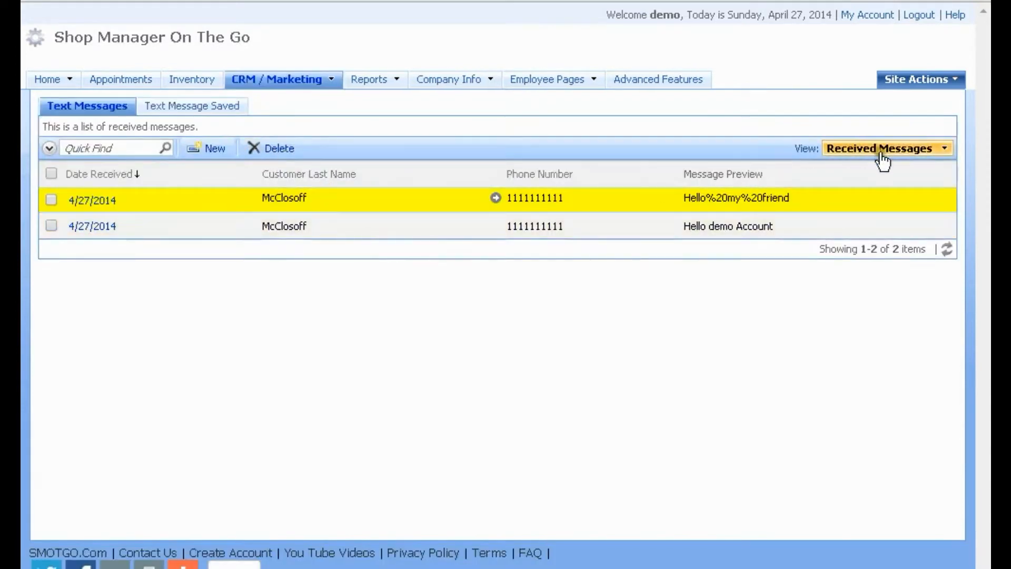
Switch the text list to Sent Messages, then show the Text Message Saved list
left_click(940, 149)
left_click(863, 192)
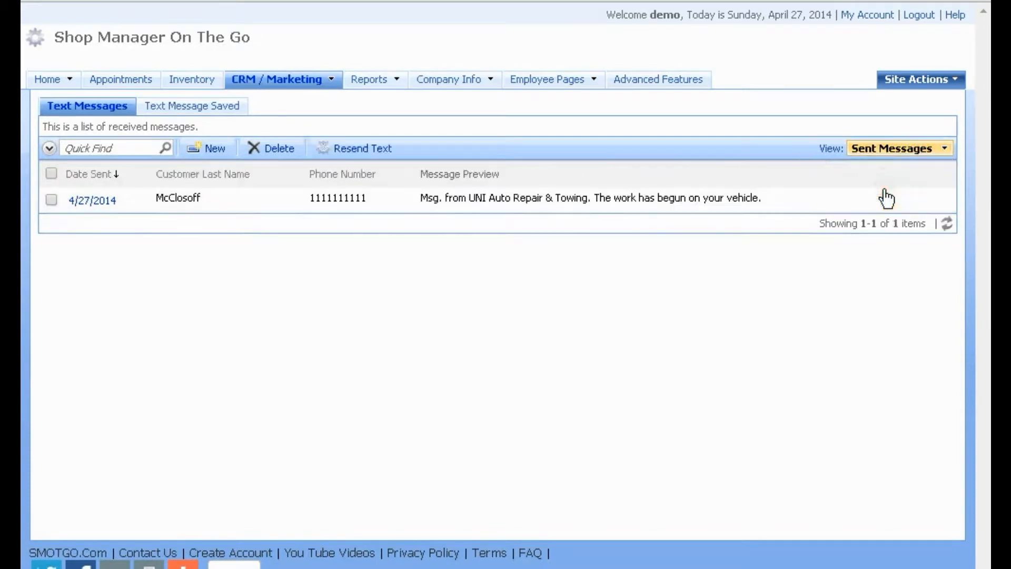
left_click(202, 106)
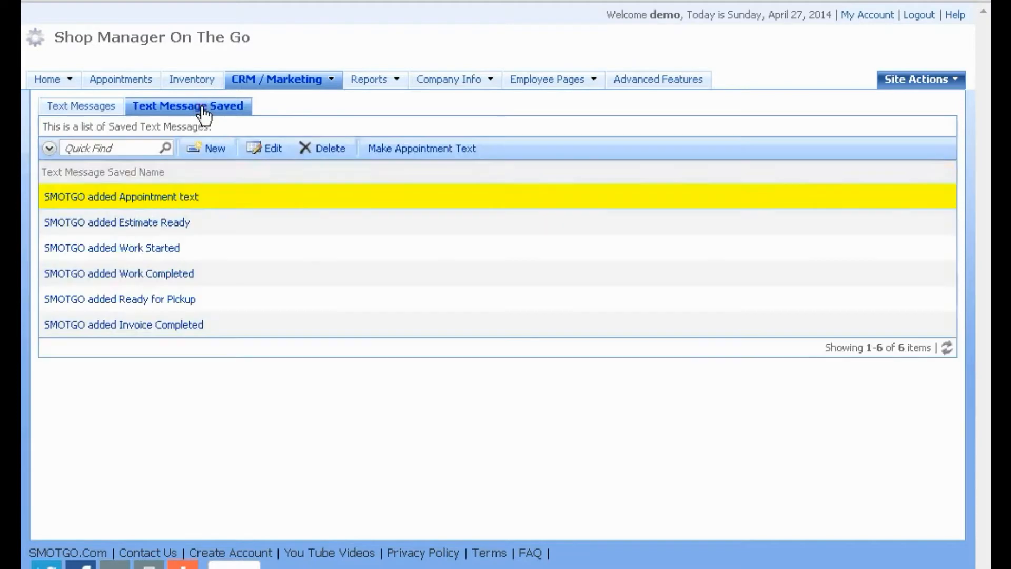
Select the saved Appointment text, then go to the Email History page
left_click(239, 199)
mouse_move(269, 83)
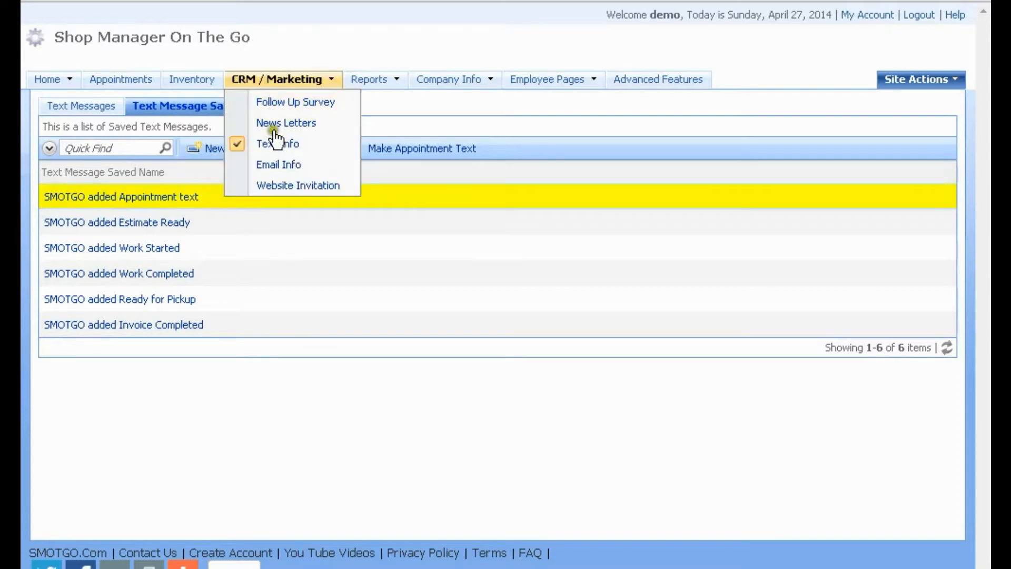
left_click(276, 165)
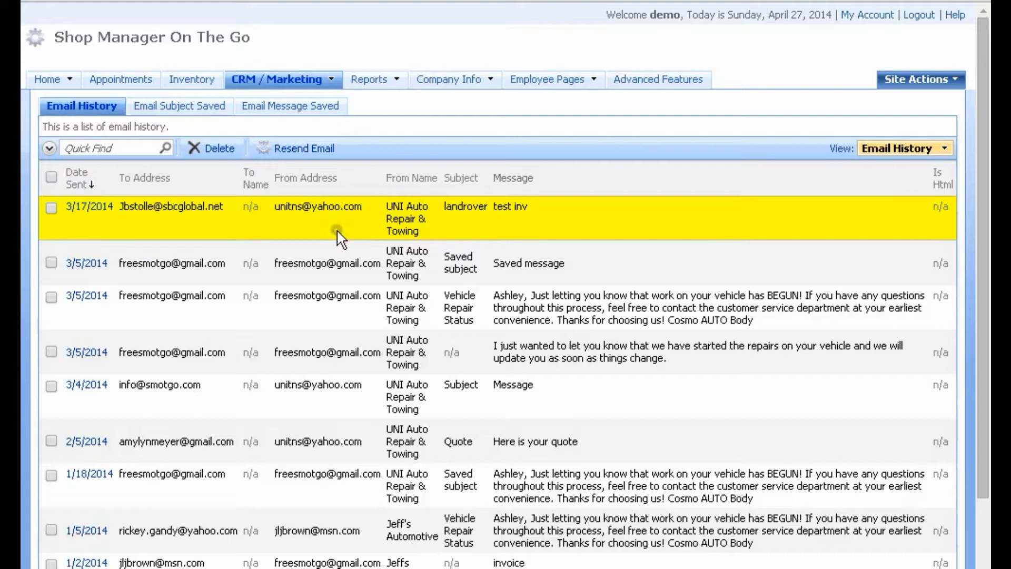
Select the first email in the Email History list
mouse_move(464, 91)
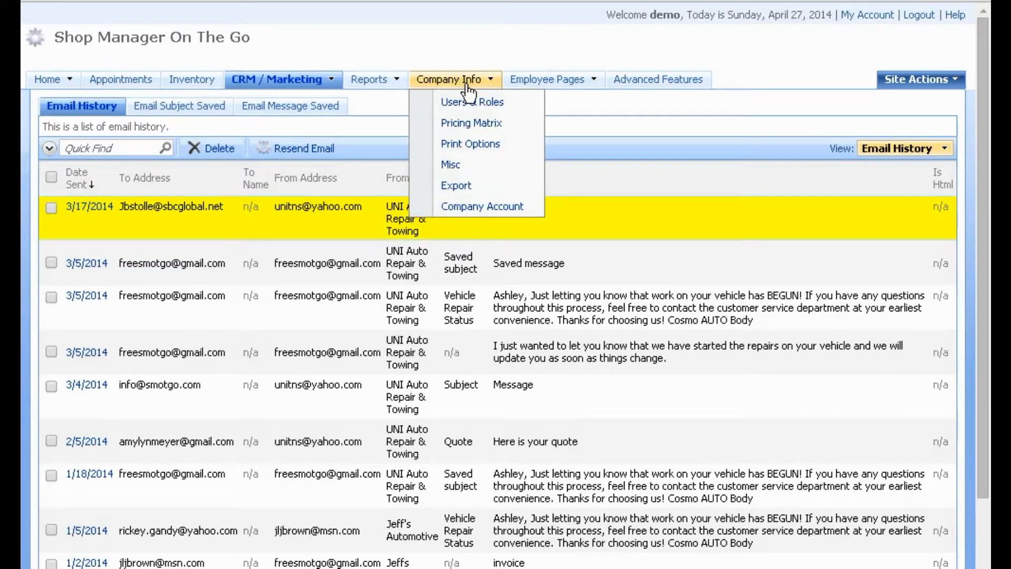
mouse_move(275, 87)
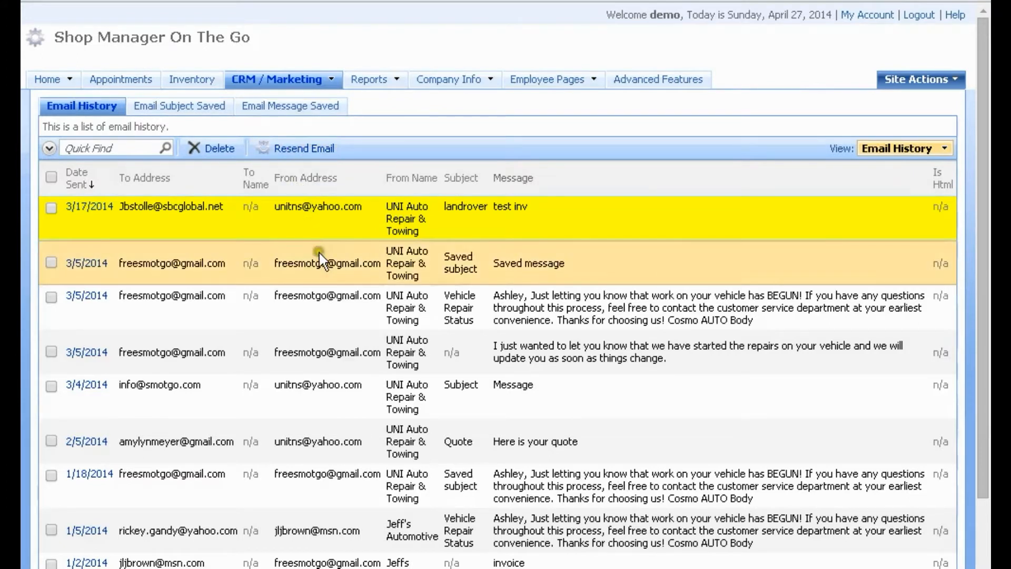
left_click(312, 235)
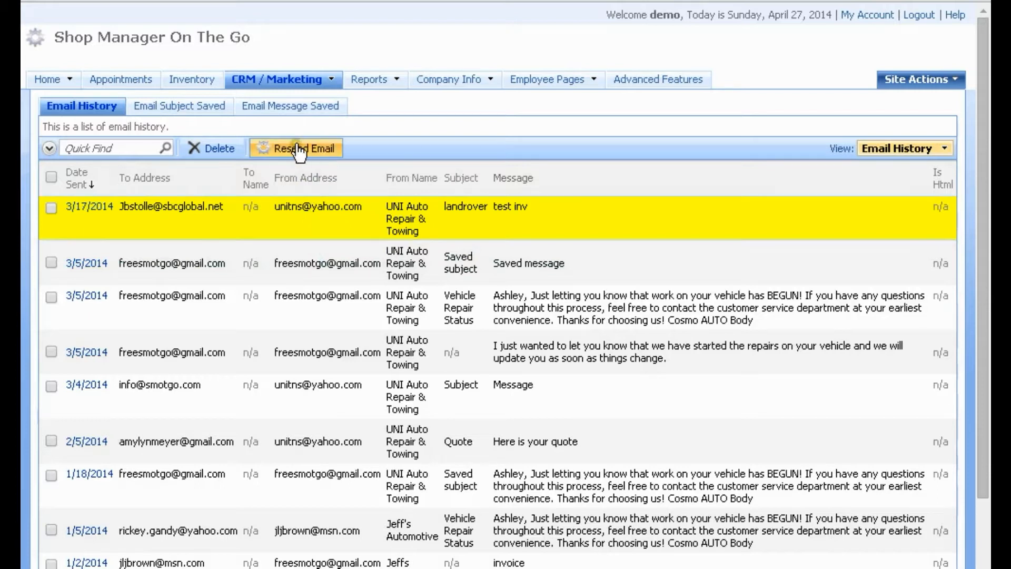
Review saved email subjects and messages, then show Company Account transactions with texting charges
left_click(185, 106)
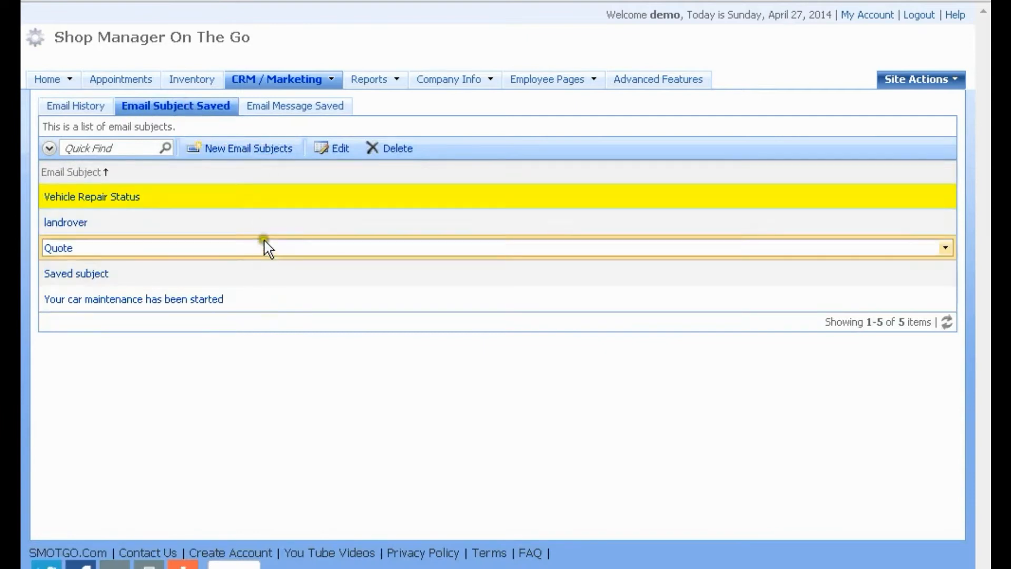
left_click(275, 111)
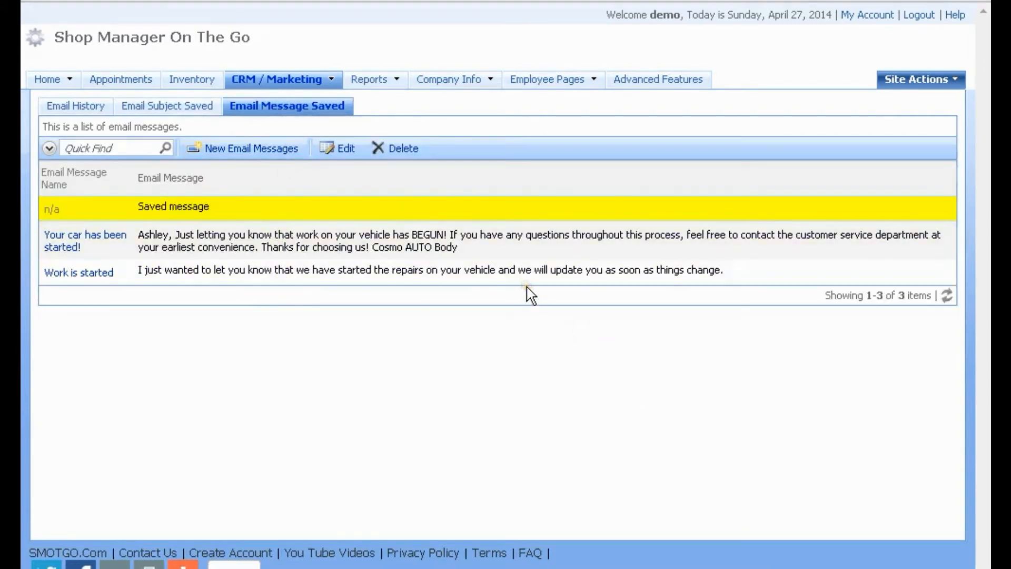
mouse_move(428, 75)
left_click(477, 206)
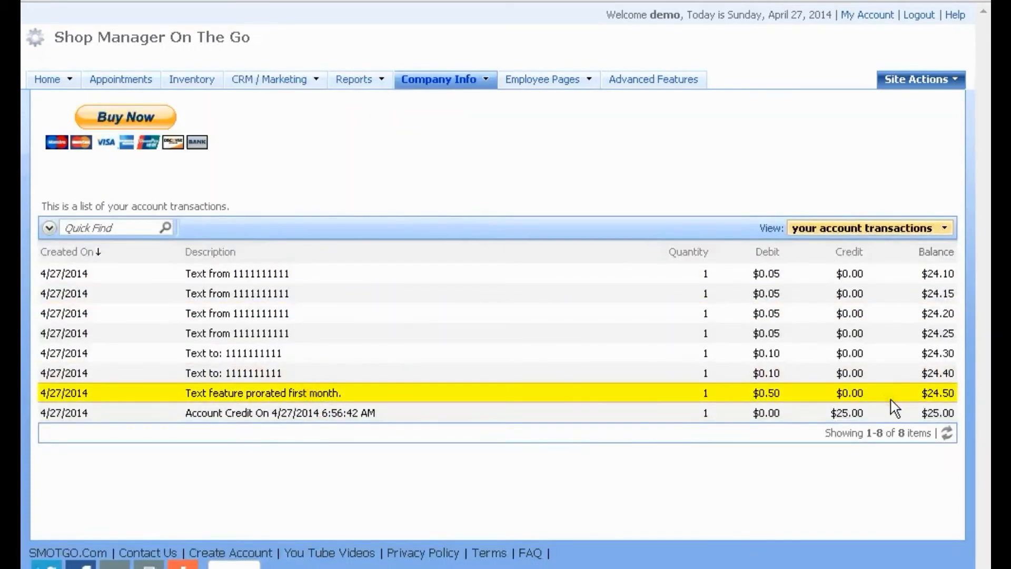
left_click(330, 370)
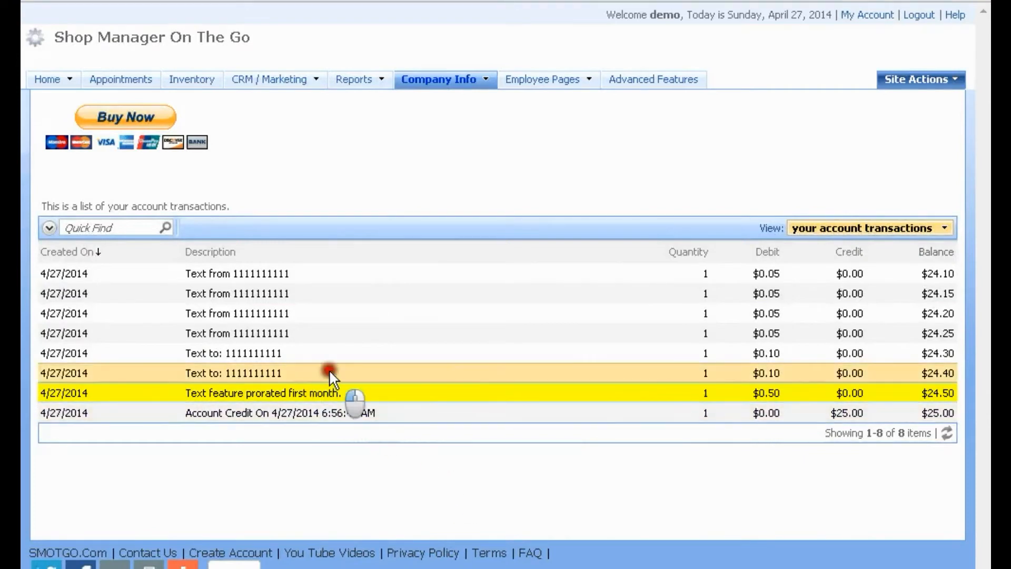
left_click(327, 352)
left_click(756, 374)
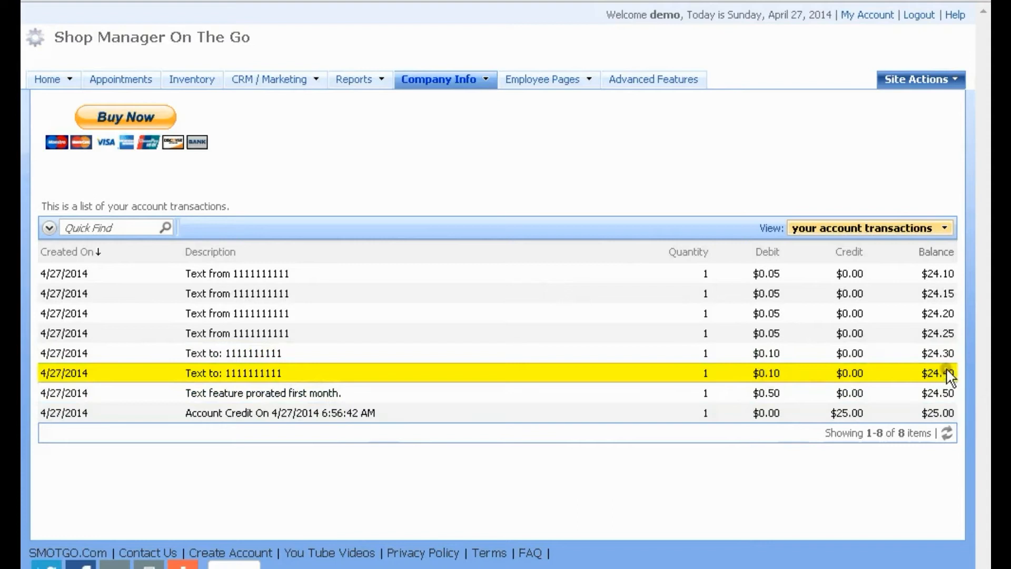